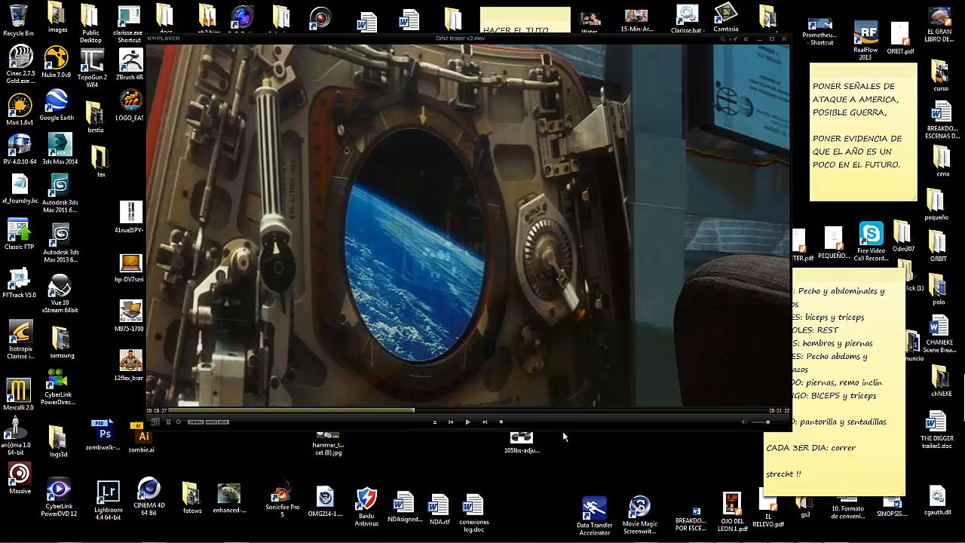
Switch to 3ds Max and examine the station interior model around the control console.
{"action": "mouse_move", "coordinate": [815, 537]}
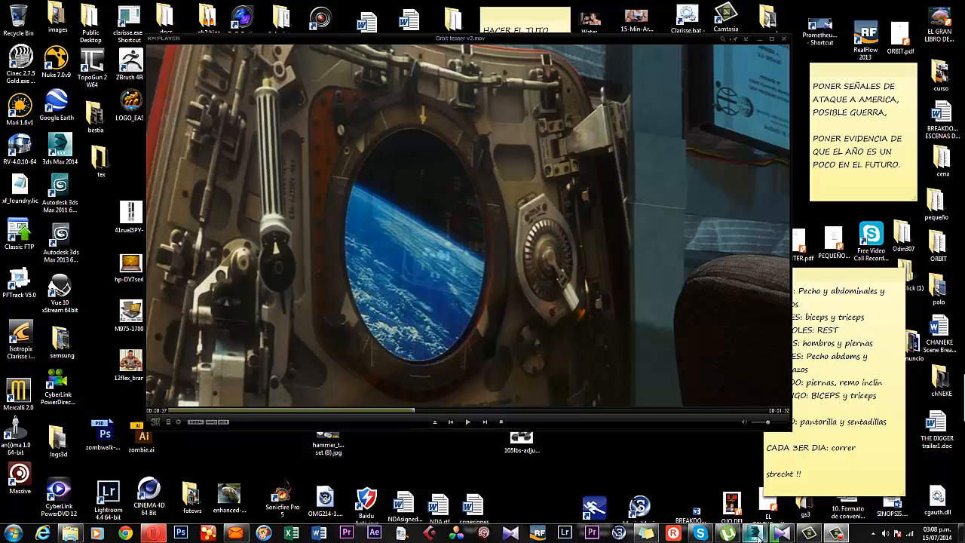
{"action": "left_click", "coordinate": [781, 534]}
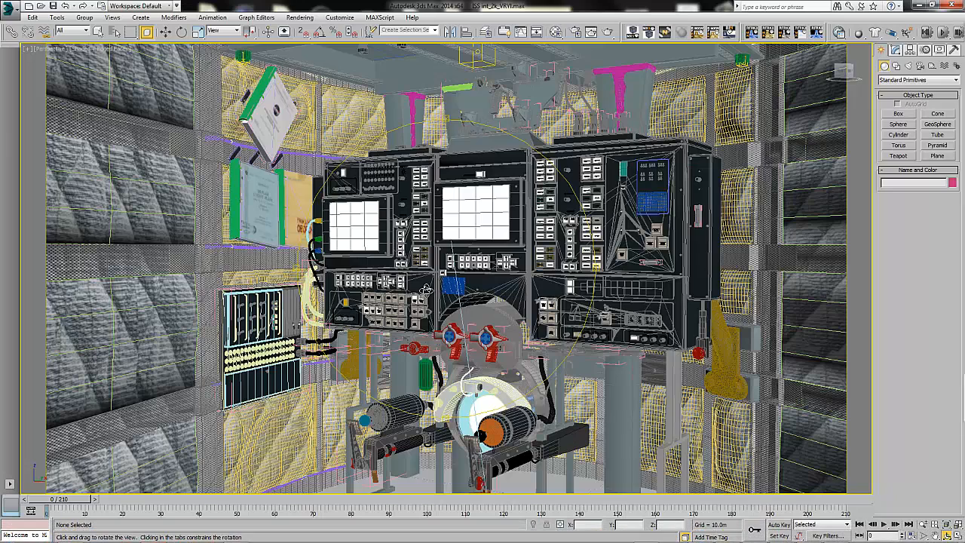
{"action": "left_click_drag", "start_coordinate": [445, 266], "coordinate": [426, 274]}
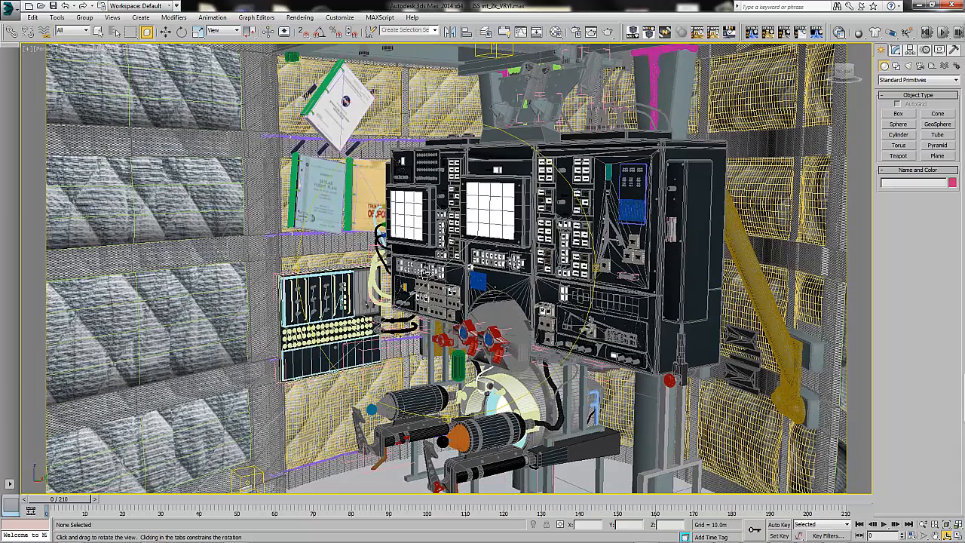
{"action": "left_click", "coordinate": [919, 9]}
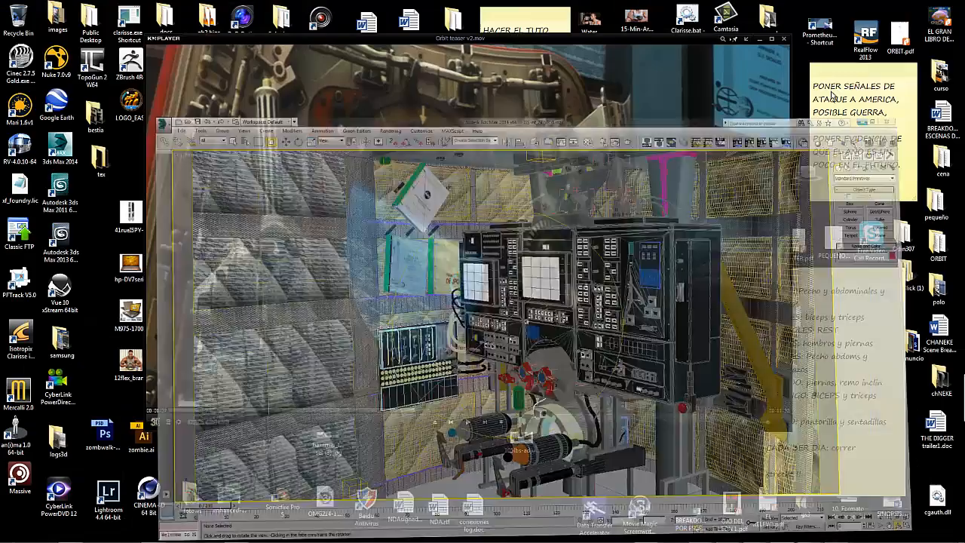
Browse the green-screen TIF frames in the frames orbit folder on the VIDEO2 drive.
{"action": "mouse_move", "coordinate": [181, 532]}
{"action": "mouse_move", "coordinate": [70, 532]}
{"action": "left_click", "coordinate": [287, 505]}
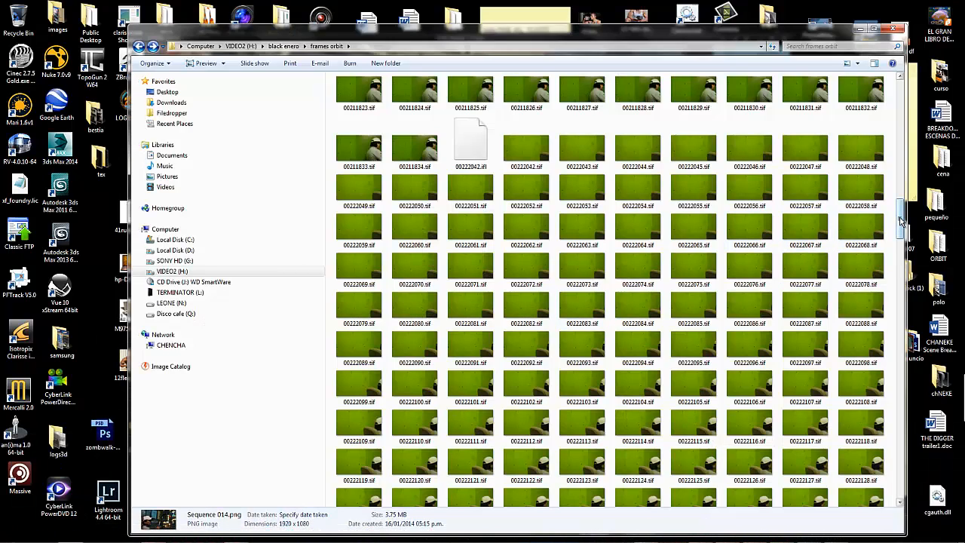
{"action": "mouse_move", "coordinate": [901, 218]}
{"action": "left_mouse_down"}
{"action": "mouse_move", "coordinate": [902, 291]}
{"action": "mouse_move", "coordinate": [902, 223]}
{"action": "left_mouse_up"}
{"action": "left_click", "coordinate": [859, 28]}
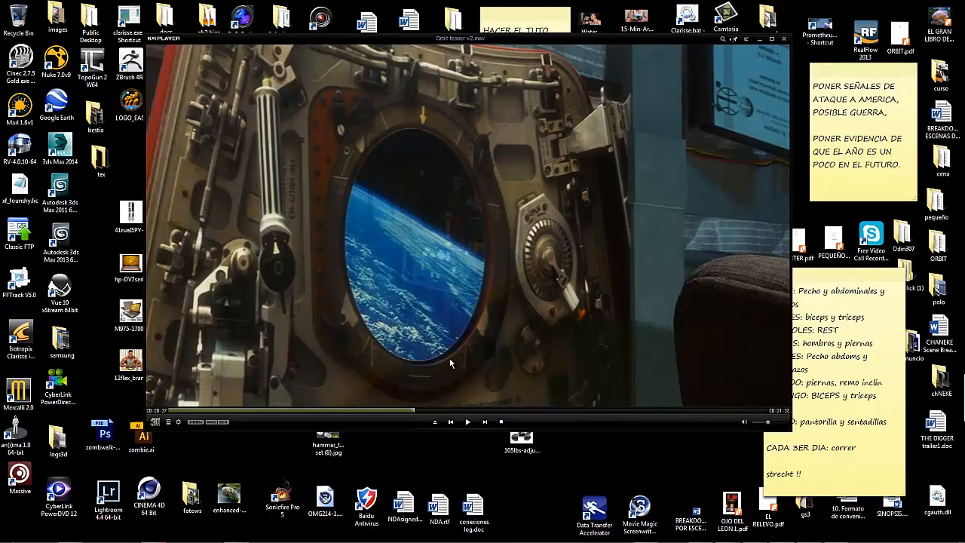
Play Orbit teaser v2.mov onward and pause it at the "Your fears" title.
{"action": "left_click", "coordinate": [467, 422]}
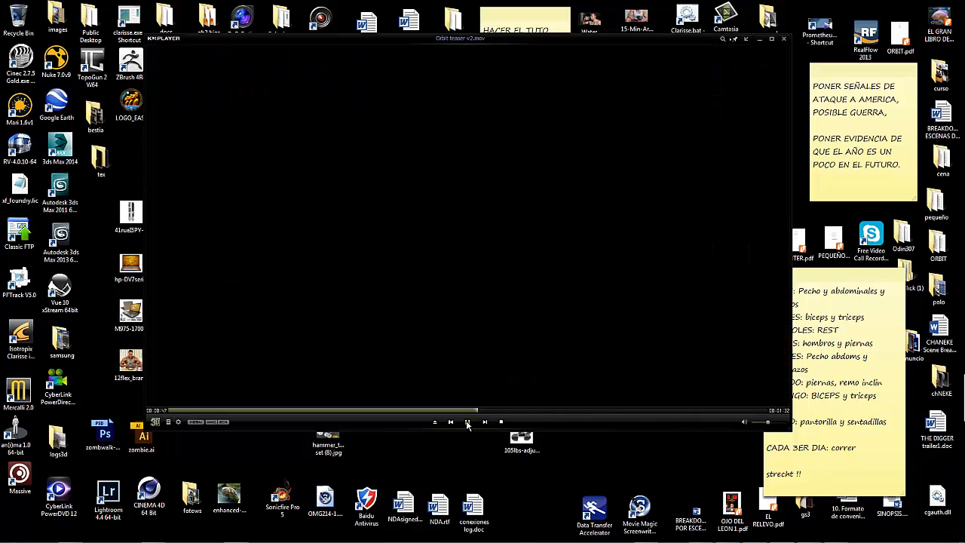
{"action": "left_click", "coordinate": [467, 423]}
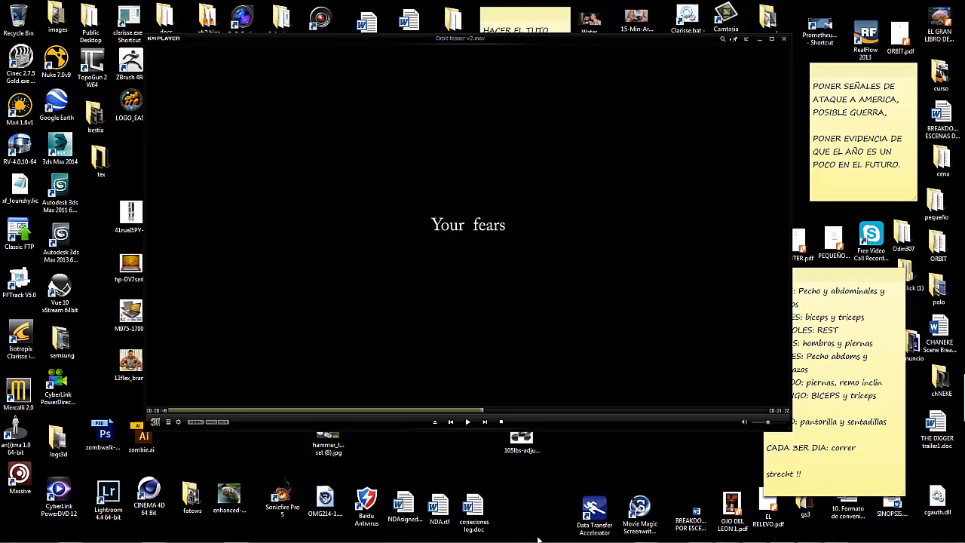
Bring back the frames orbit folder and review the frames where the seated actor crosses the green screen.
{"action": "mouse_move", "coordinate": [520, 541]}
{"action": "mouse_move", "coordinate": [364, 541]}
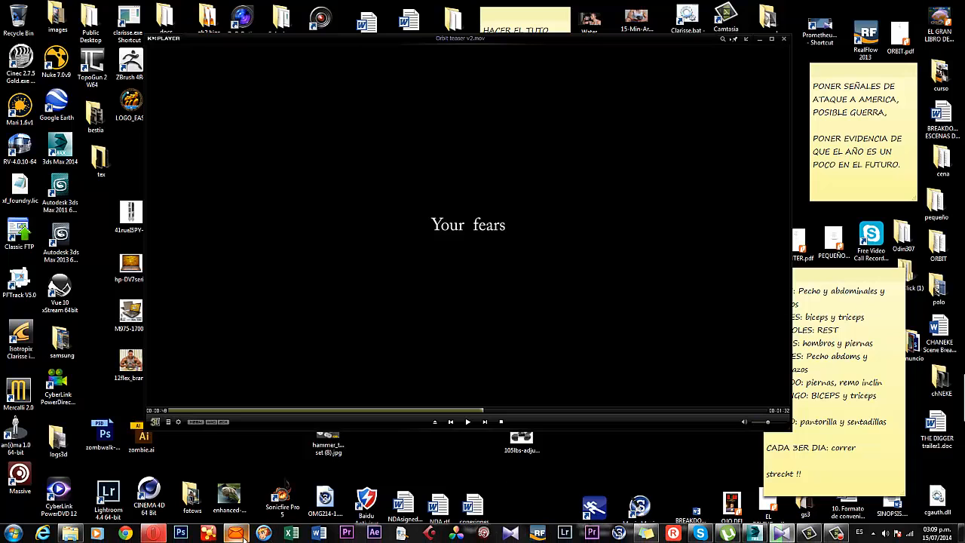
{"action": "left_click", "coordinate": [73, 532]}
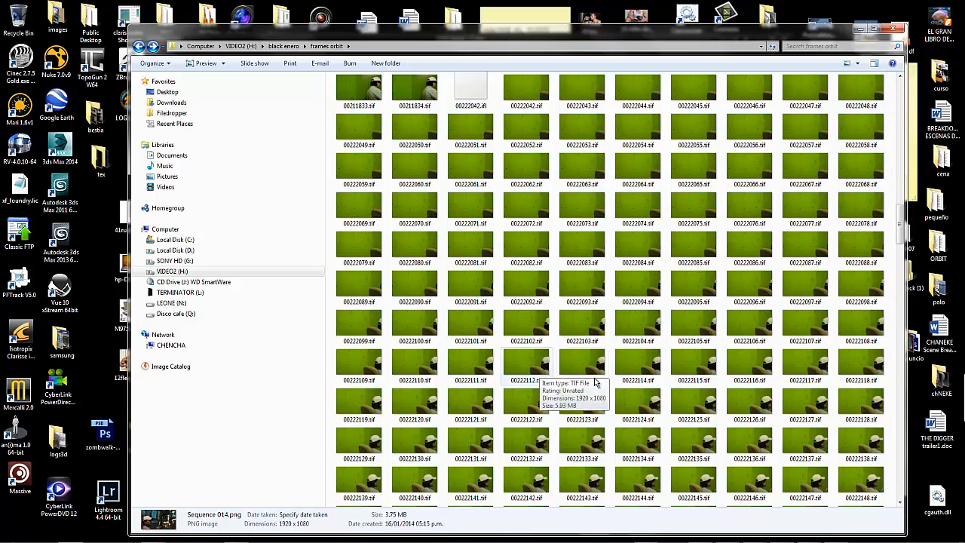
{"action": "left_click_drag", "start_coordinate": [900, 228], "coordinate": [902, 260]}
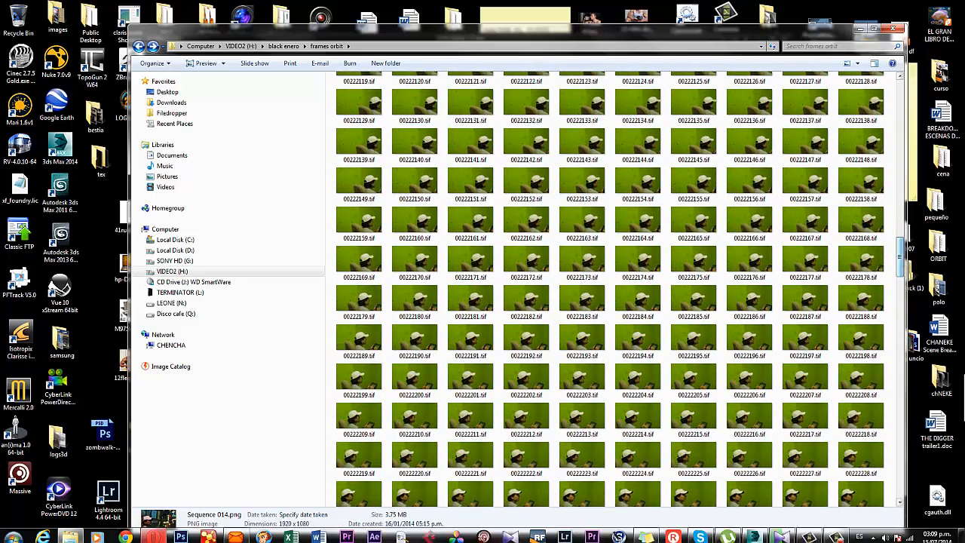
Return to 3ds Max and inspect the padded walls and instrument console of the interior set from several angles.
{"action": "left_click", "coordinate": [760, 536]}
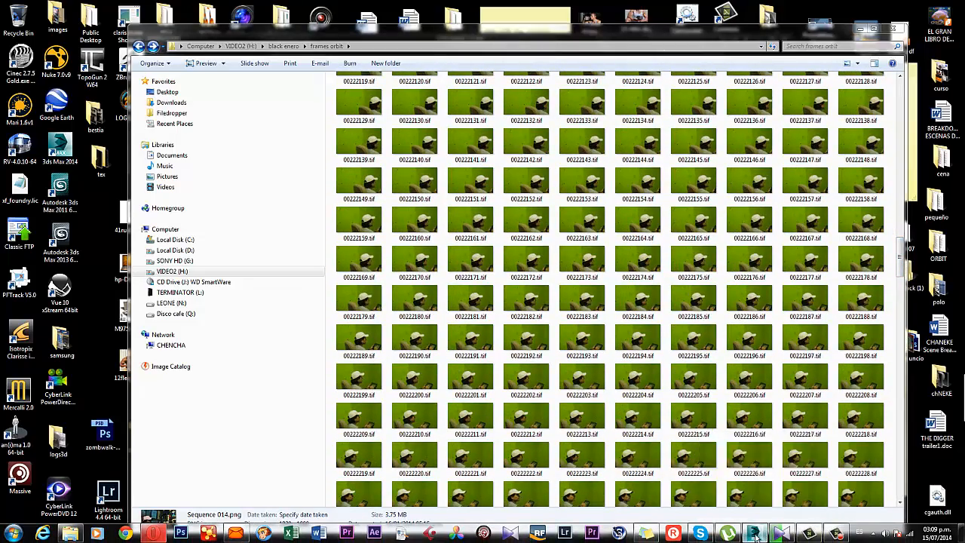
{"action": "left_click_drag", "start_coordinate": [416, 250], "coordinate": [510, 245]}
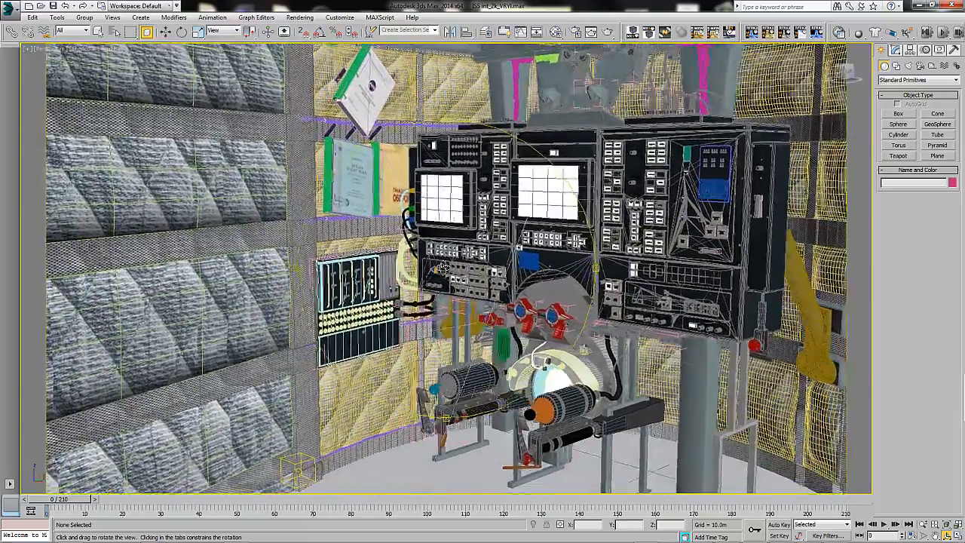
{"action": "mouse_move", "coordinate": [443, 267]}
{"action": "left_mouse_down"}
{"action": "mouse_move", "coordinate": [400, 256]}
{"action": "mouse_move", "coordinate": [437, 258]}
{"action": "left_mouse_up"}
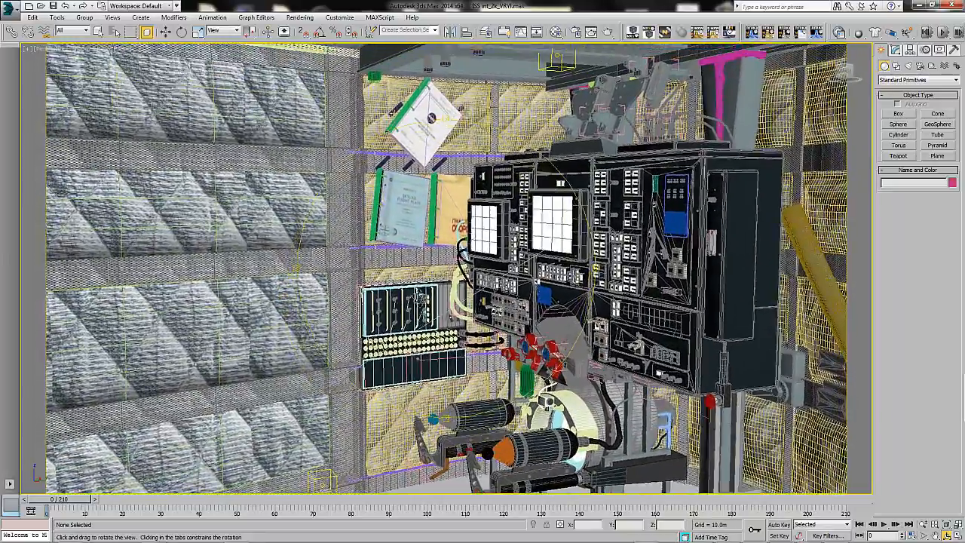
{"action": "left_click_drag", "start_coordinate": [419, 296], "coordinate": [424, 291]}
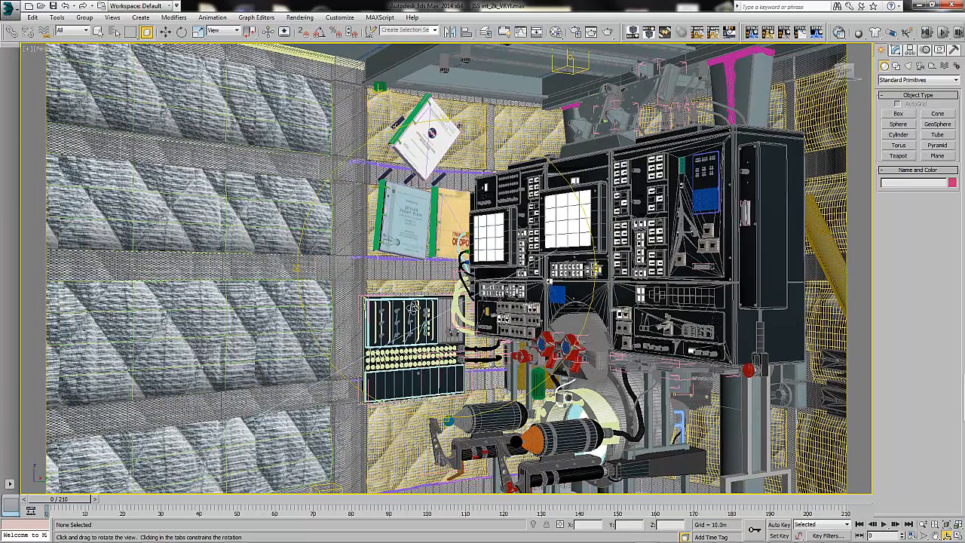
{"action": "left_click_drag", "start_coordinate": [391, 262], "coordinate": [409, 271]}
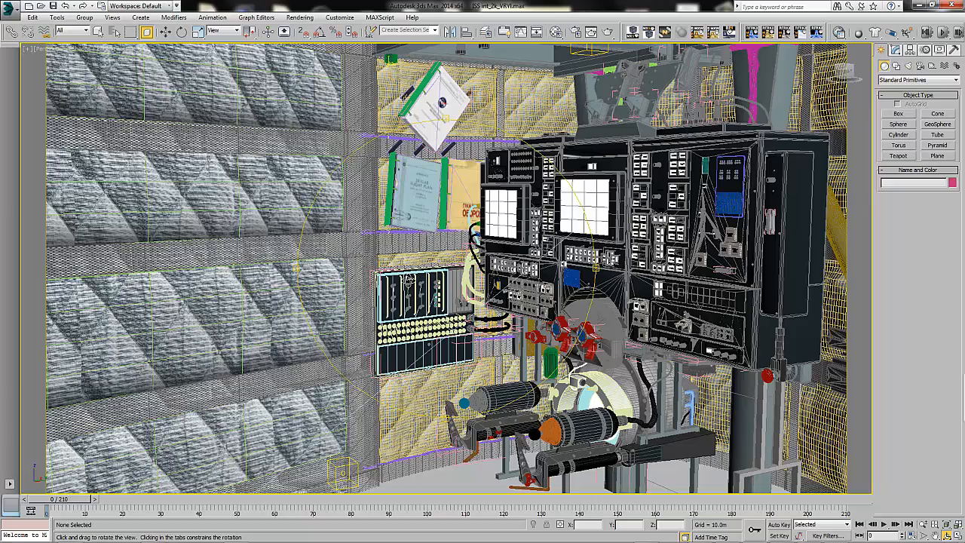
{"action": "left_click_drag", "start_coordinate": [419, 247], "coordinate": [419, 240]}
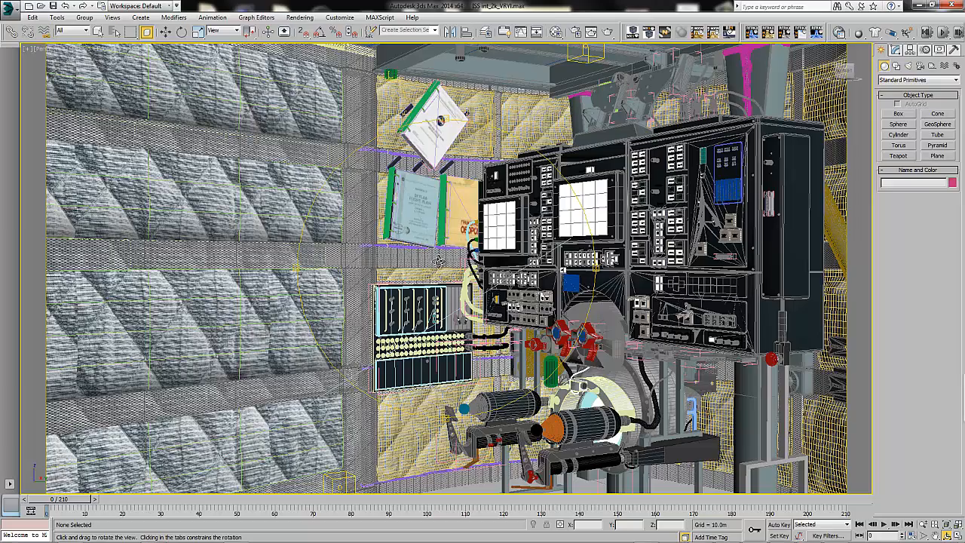
{"action": "left_click_drag", "start_coordinate": [439, 262], "coordinate": [436, 260]}
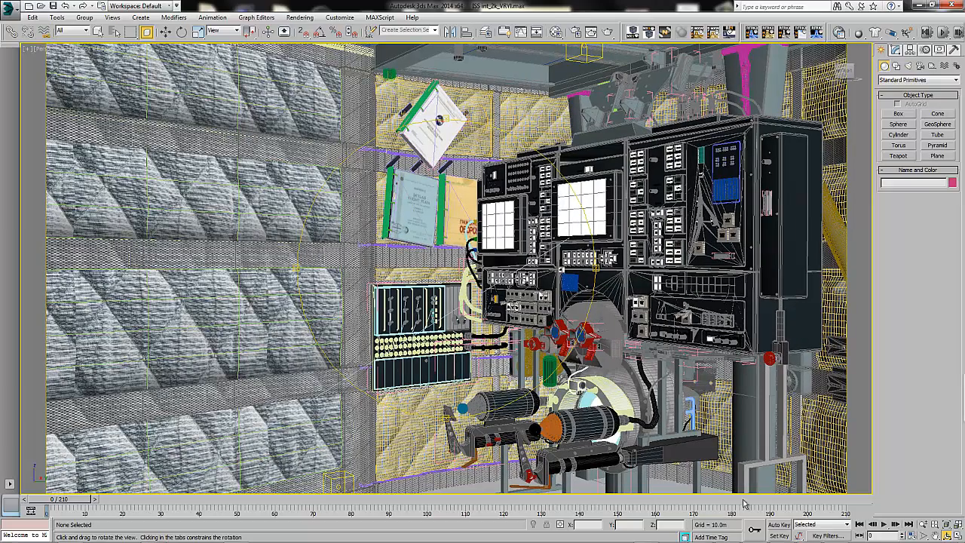
{"action": "left_click", "coordinate": [919, 6]}
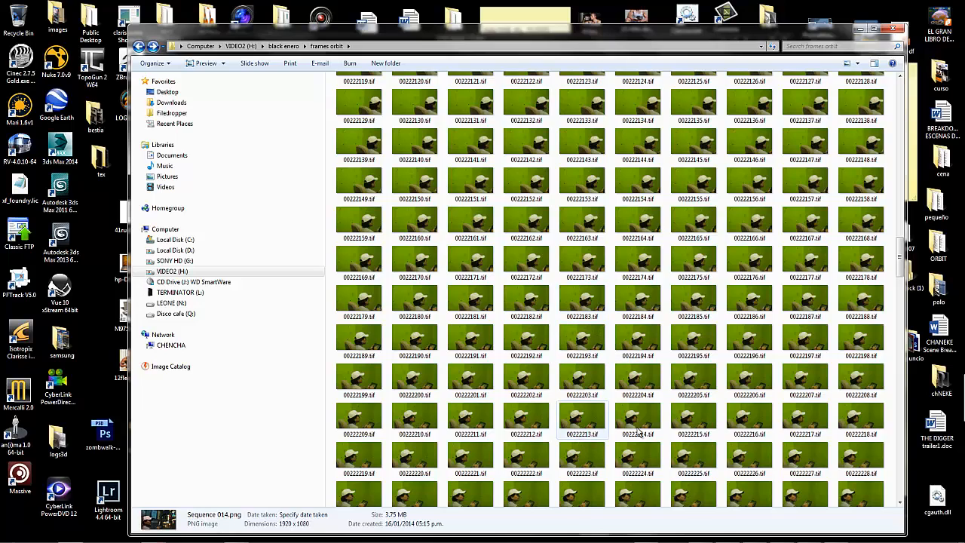
Locate the start of the 00222042.tif sequence in the frames folder, and launch SynthEyes from the desktop.
{"action": "left_click_drag", "start_coordinate": [900, 253], "coordinate": [900, 219]}
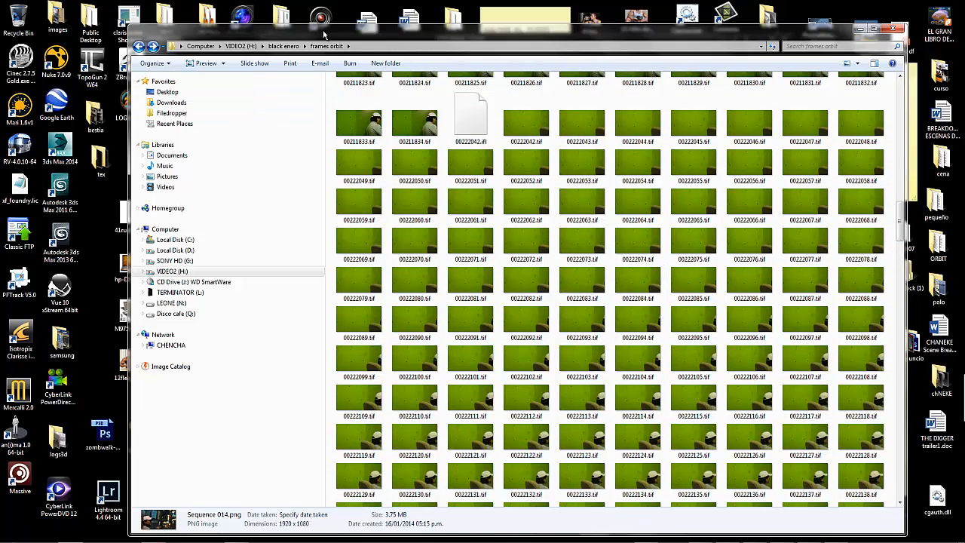
{"action": "left_click_drag", "start_coordinate": [322, 29], "coordinate": [320, 45]}
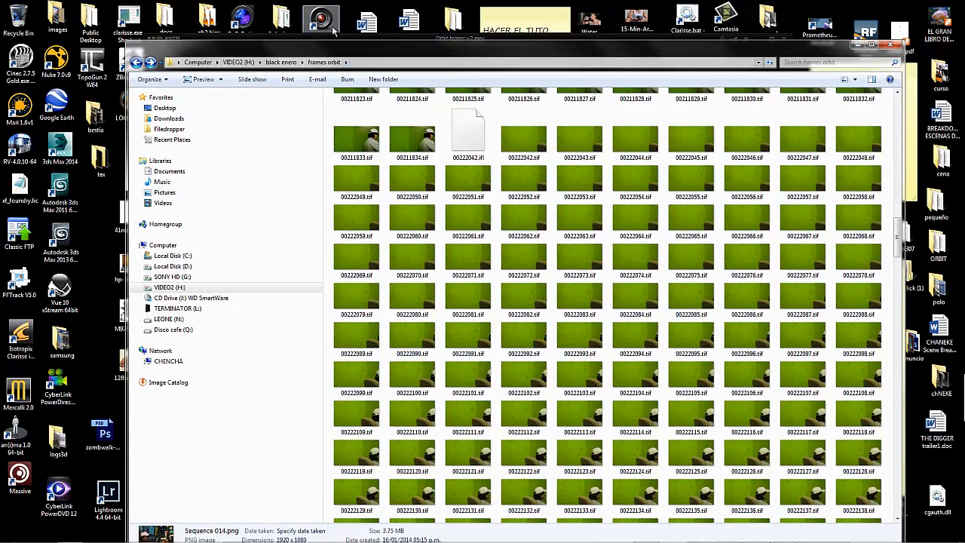
{"action": "double_click", "coordinate": [320, 21]}
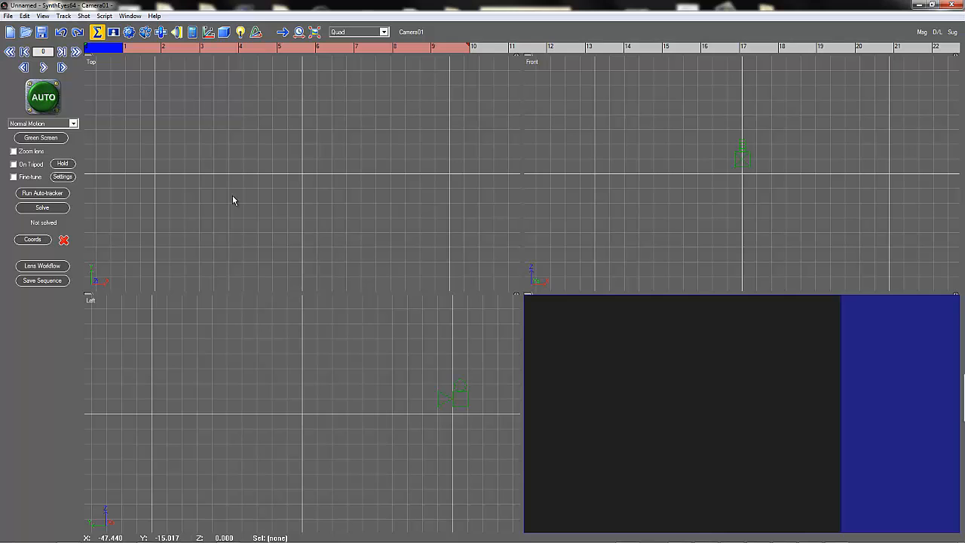
Create a new SynthEyes shot from the image sequence starting at 00222042.tif, accepting the default shot settings and dismissing the TIFF warnings.
{"action": "left_click", "coordinate": [10, 32]}
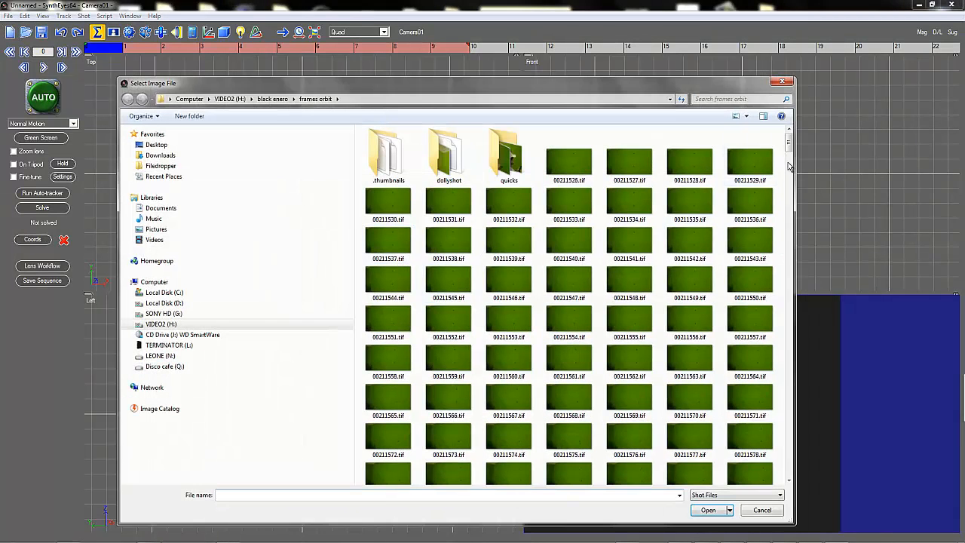
{"action": "left_click_drag", "start_coordinate": [788, 144], "coordinate": [797, 252]}
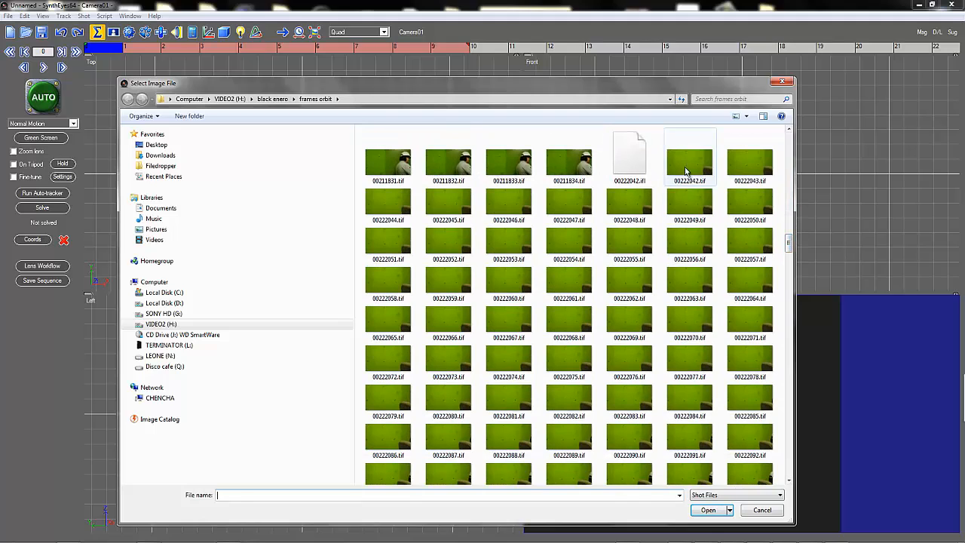
{"action": "left_click", "coordinate": [687, 170]}
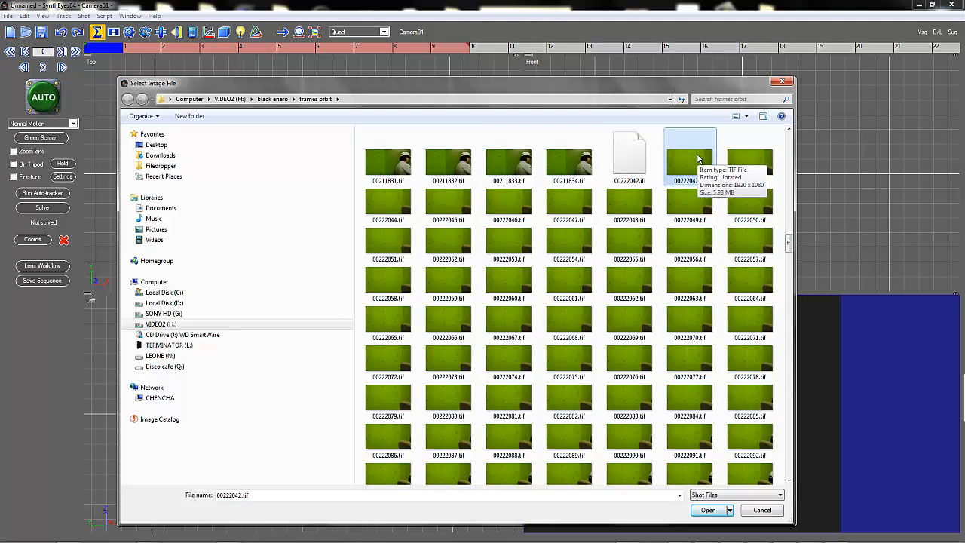
{"action": "left_click", "coordinate": [708, 511]}
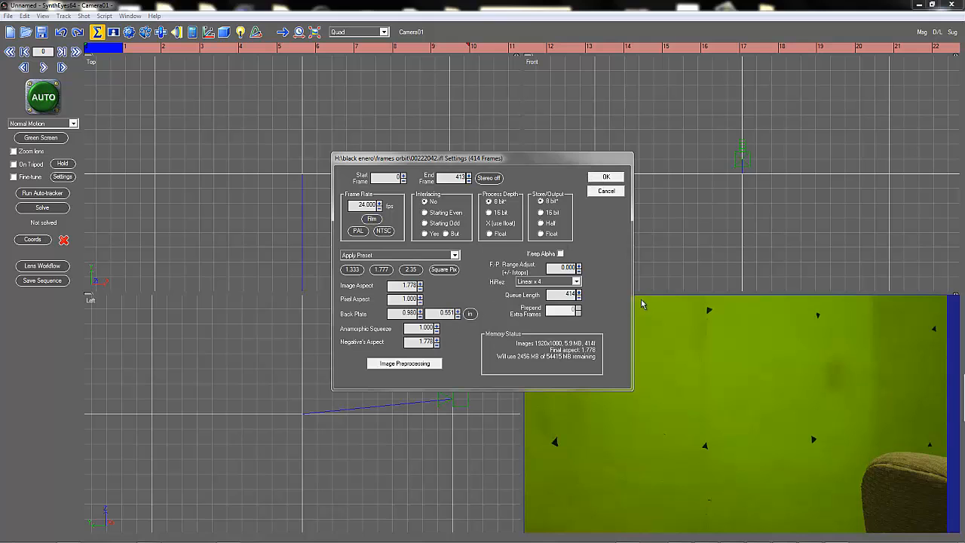
{"action": "left_click", "coordinate": [605, 178]}
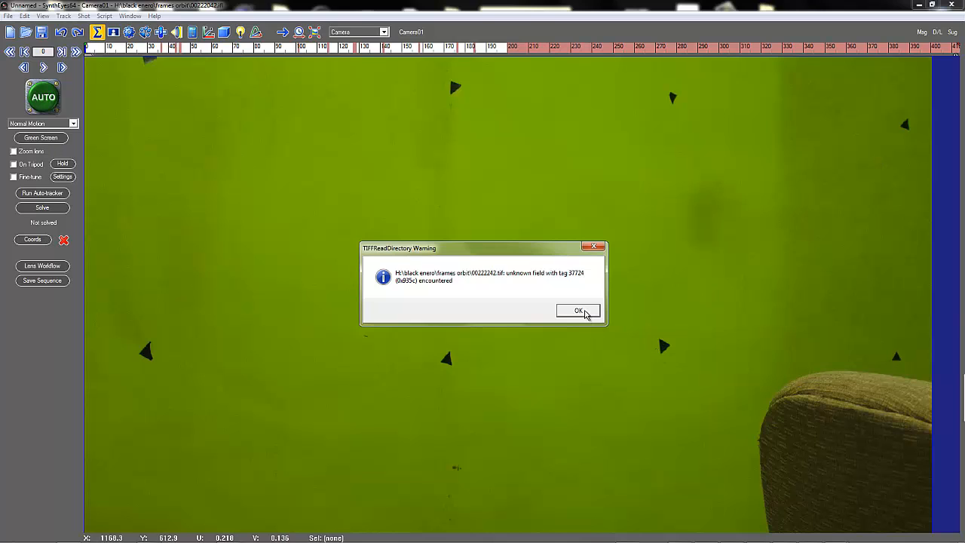
{"action": "left_click", "coordinate": [585, 314]}
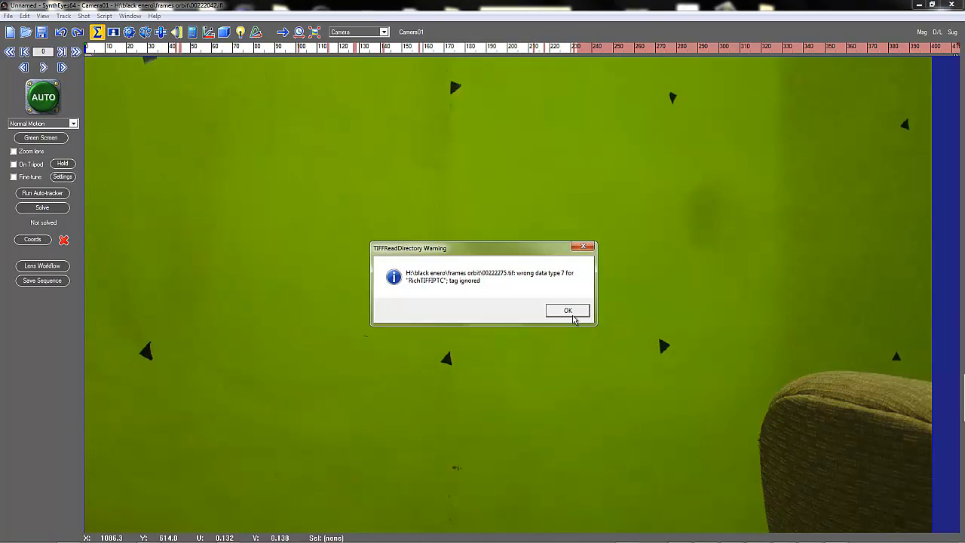
{"action": "left_click", "coordinate": [569, 312]}
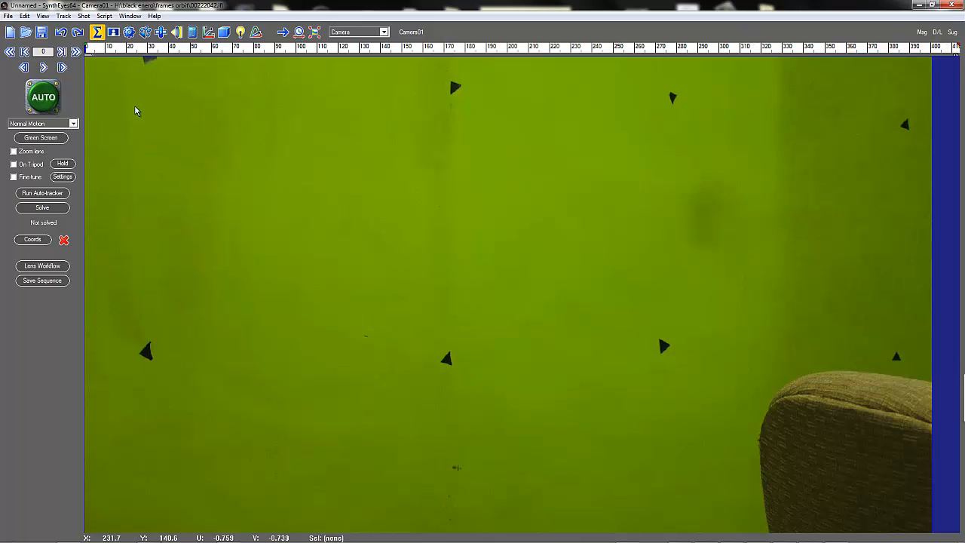
Scrub through the loaded shot to frame 405 and back to frame 167 to review the tracking markers.
{"action": "left_click", "coordinate": [117, 47]}
{"action": "left_click_drag", "start_coordinate": [117, 47], "coordinate": [941, 39]}
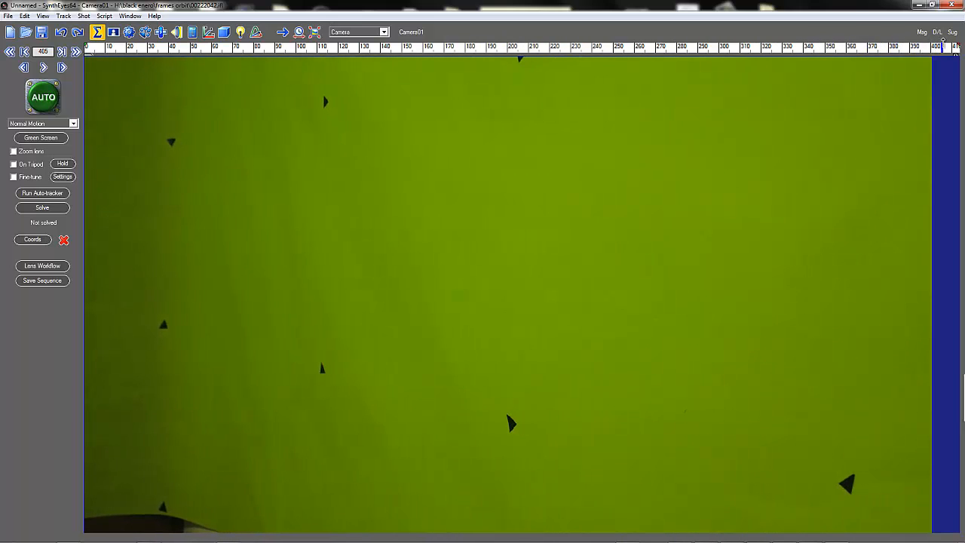
{"action": "left_click_drag", "start_coordinate": [942, 39], "coordinate": [447, 71]}
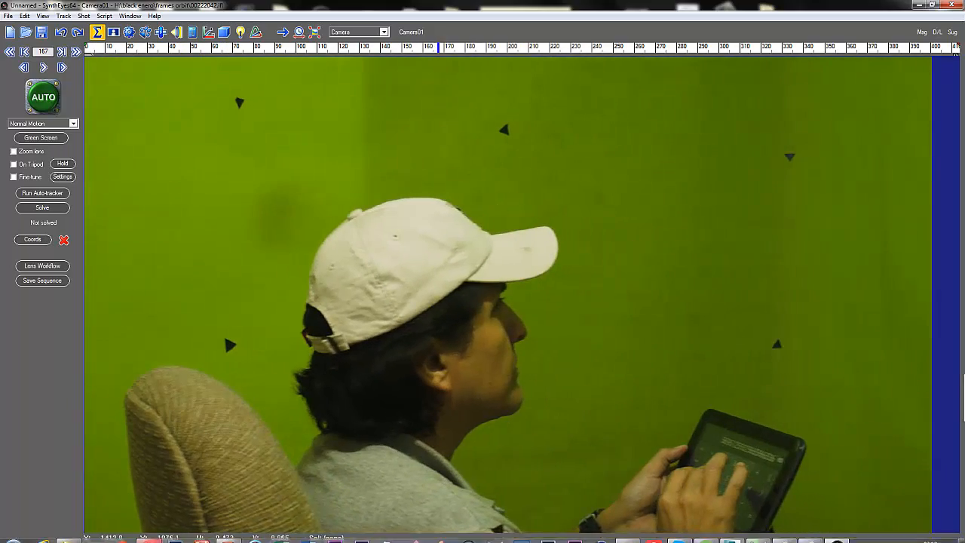
Switch to 3ds Max and view the console set from slightly different angles to compare it with the footage.
{"action": "mouse_move", "coordinate": [818, 539]}
{"action": "left_click", "coordinate": [731, 535]}
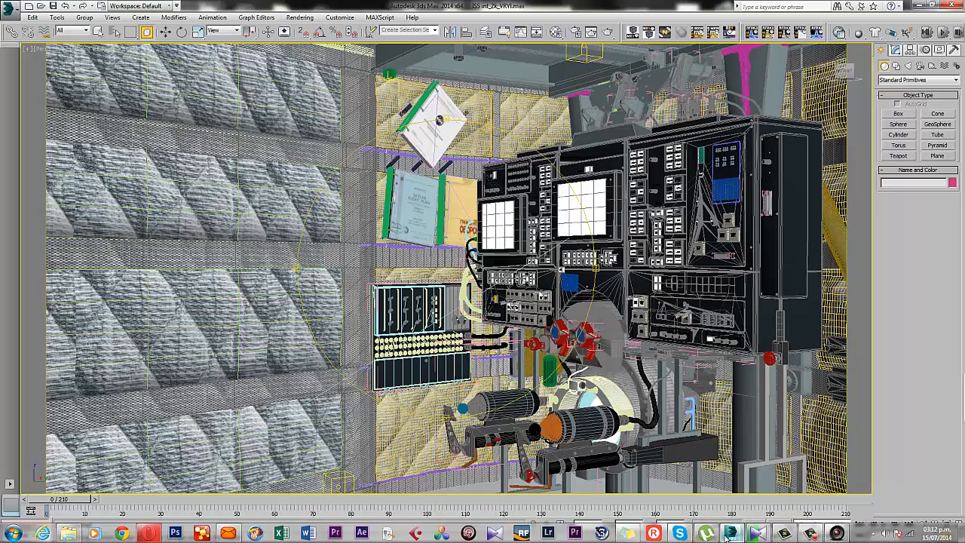
{"action": "left_click_drag", "start_coordinate": [387, 276], "coordinate": [427, 288]}
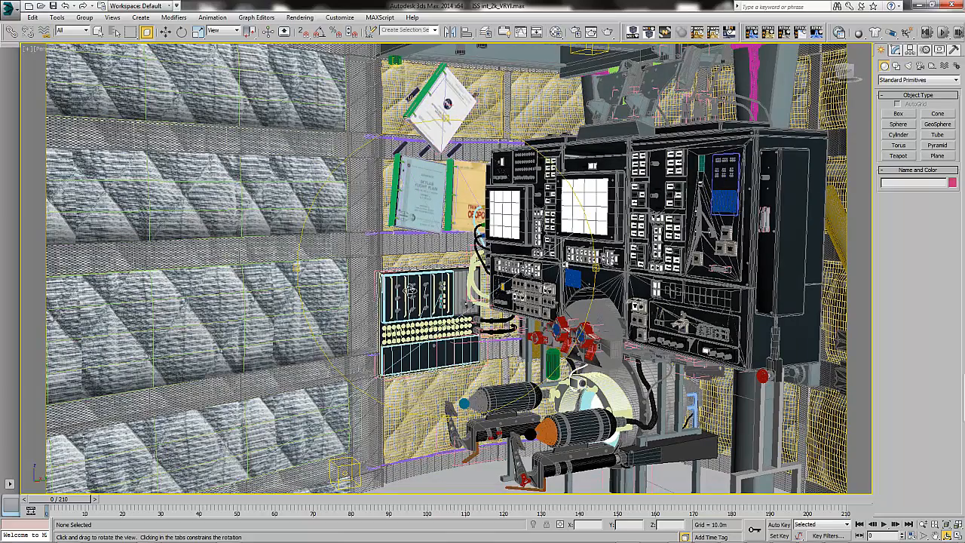
{"action": "left_click_drag", "start_coordinate": [430, 278], "coordinate": [415, 255]}
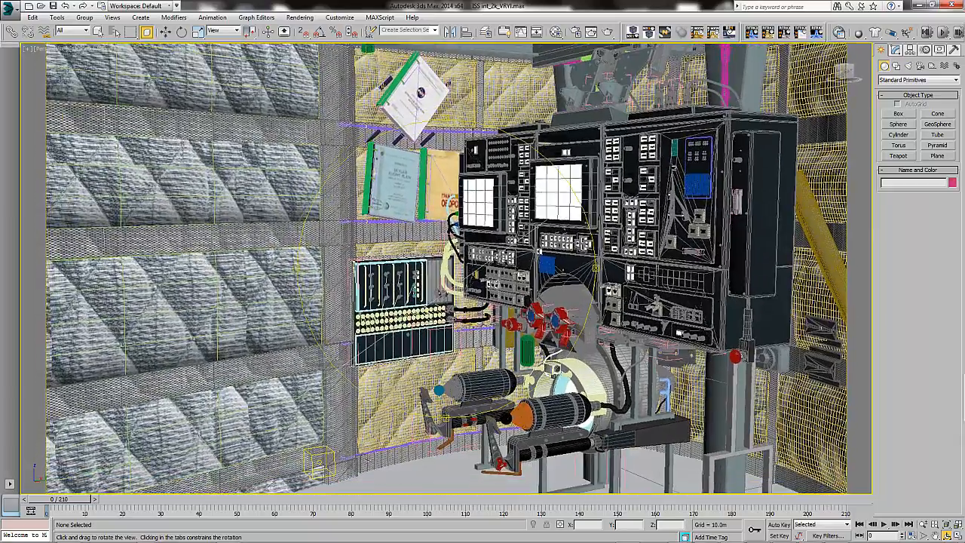
{"action": "mouse_move", "coordinate": [818, 540]}
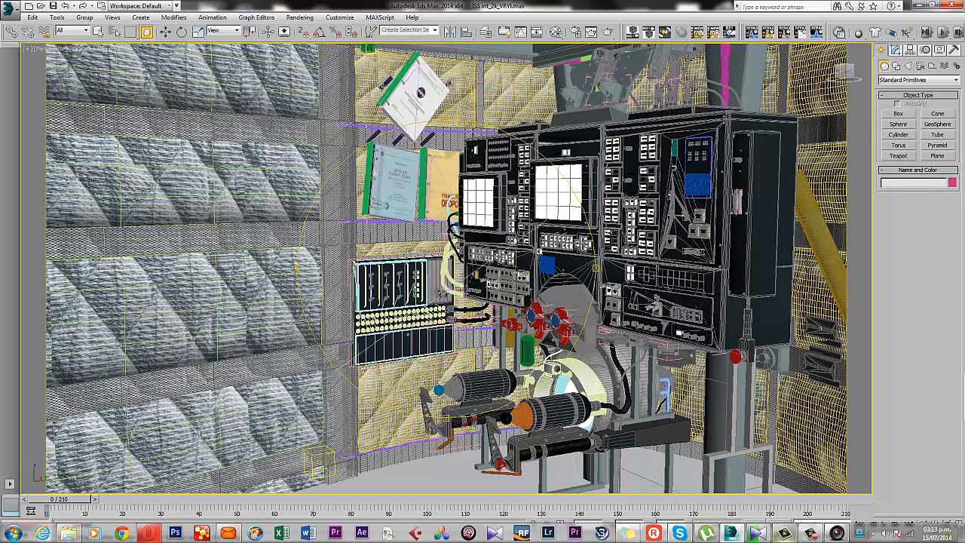
Switch to SynthEyes, return the shot to frame 0, and run the auto-tracker on the footage.
{"action": "left_click", "coordinate": [835, 533]}
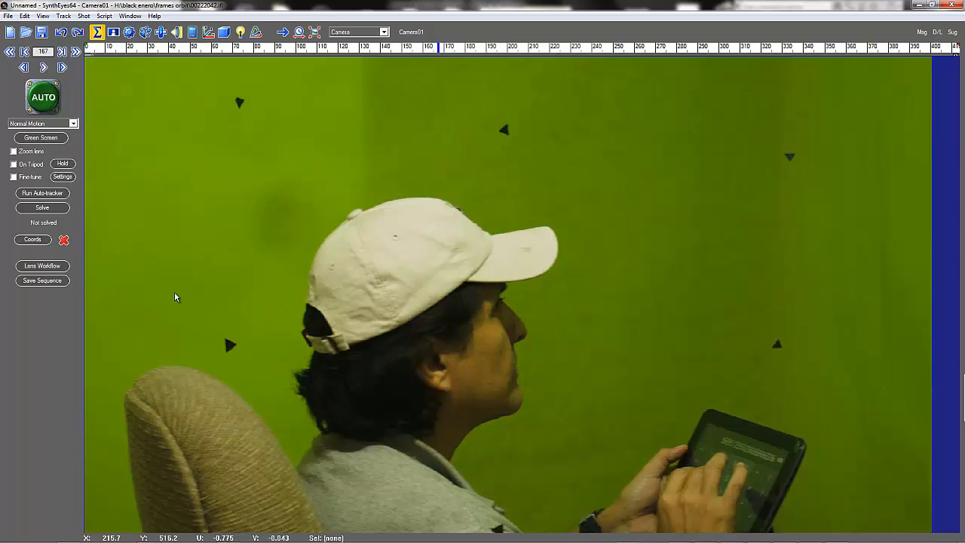
{"action": "left_click", "coordinate": [86, 46]}
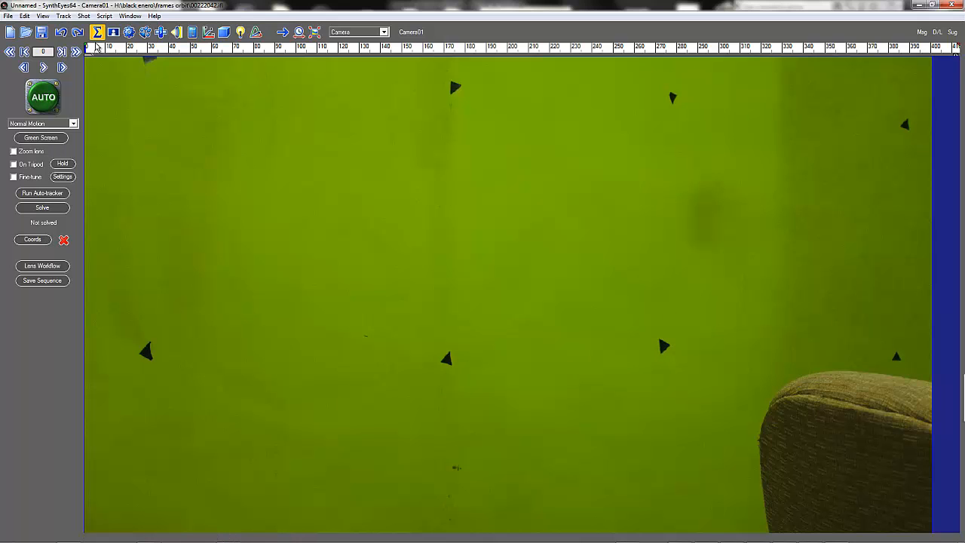
{"action": "mouse_move", "coordinate": [89, 47]}
{"action": "left_mouse_down"}
{"action": "mouse_move", "coordinate": [824, 47]}
{"action": "mouse_move", "coordinate": [89, 49]}
{"action": "left_mouse_up"}
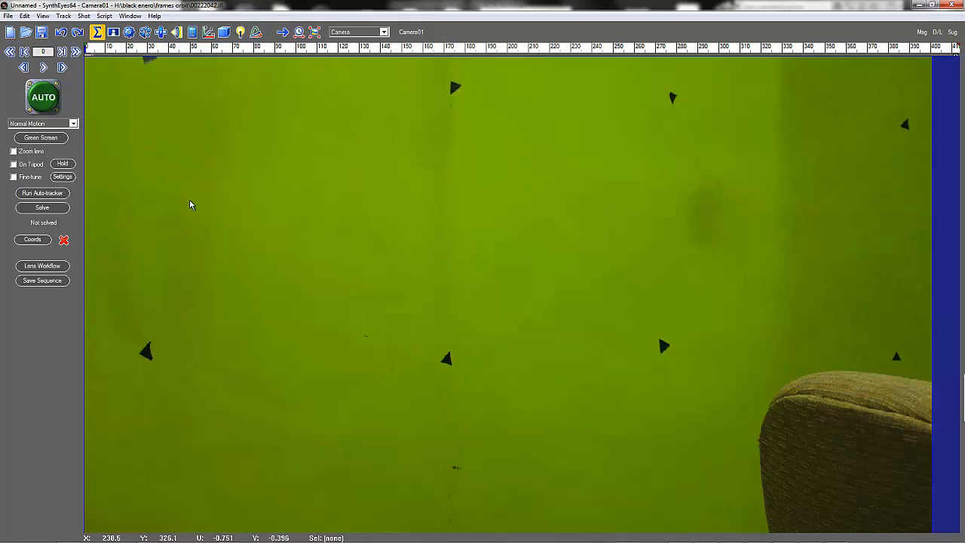
{"action": "left_click", "coordinate": [43, 192]}
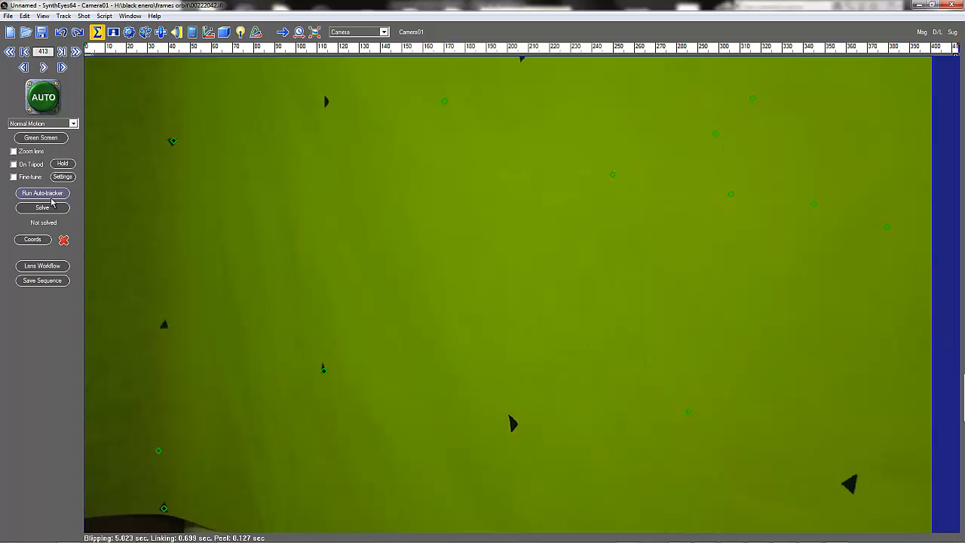
Scrub the shot between frame 0 and frame 198 to examine where the automatic trackers sit on the wall, chair and actor.
{"action": "left_click_drag", "start_coordinate": [104, 51], "coordinate": [79, 45]}
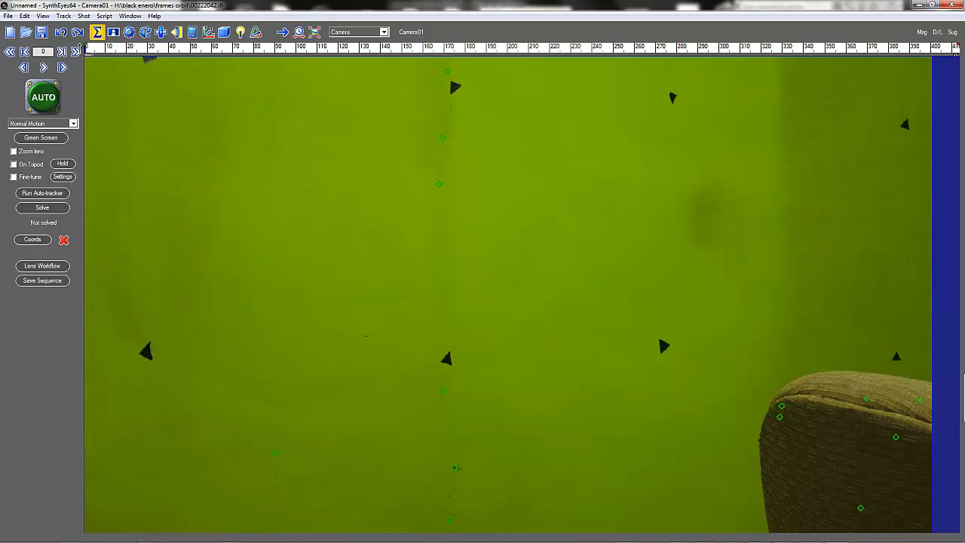
{"action": "left_click_drag", "start_coordinate": [79, 47], "coordinate": [379, 47]}
{"action": "left_click_drag", "start_coordinate": [401, 46], "coordinate": [89, 51]}
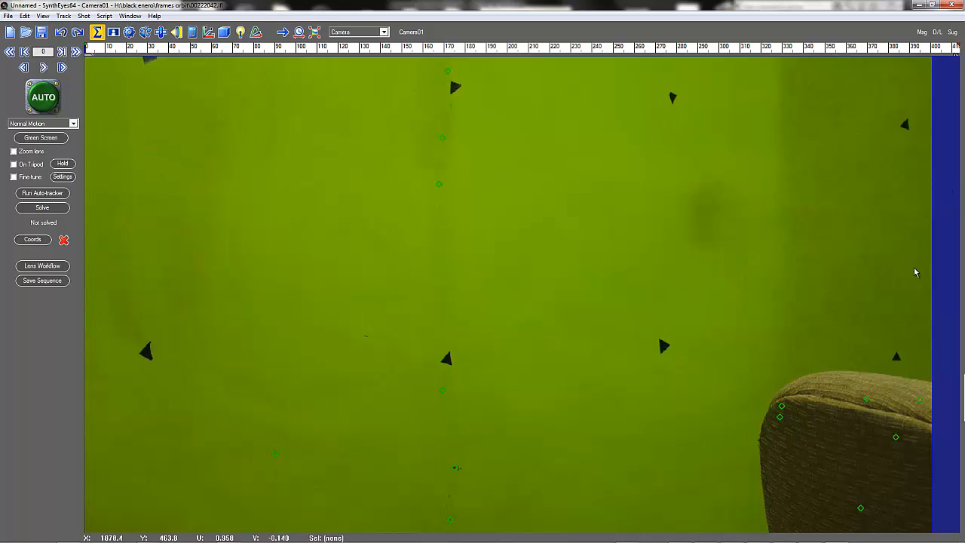
{"action": "left_click_drag", "start_coordinate": [89, 48], "coordinate": [309, 49]}
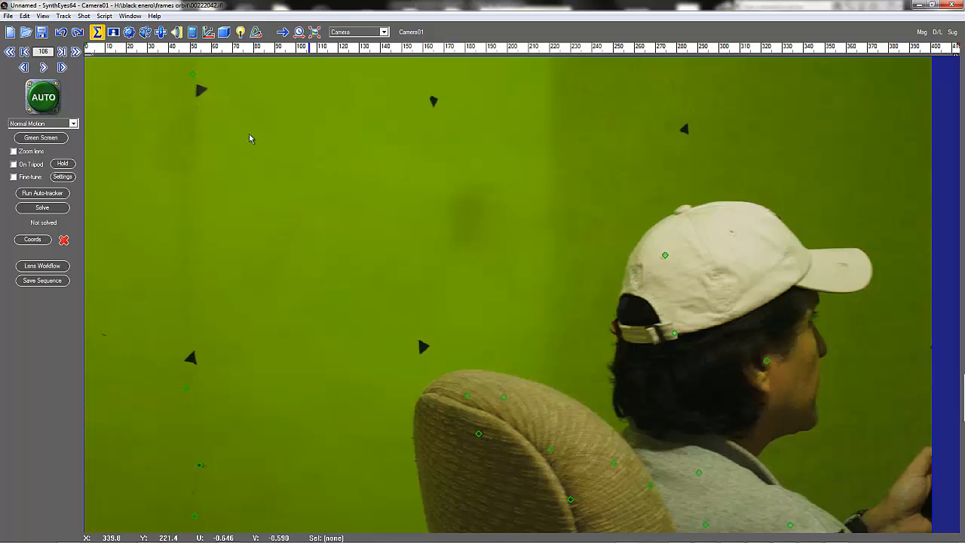
{"action": "left_click_drag", "start_coordinate": [305, 50], "coordinate": [89, 50]}
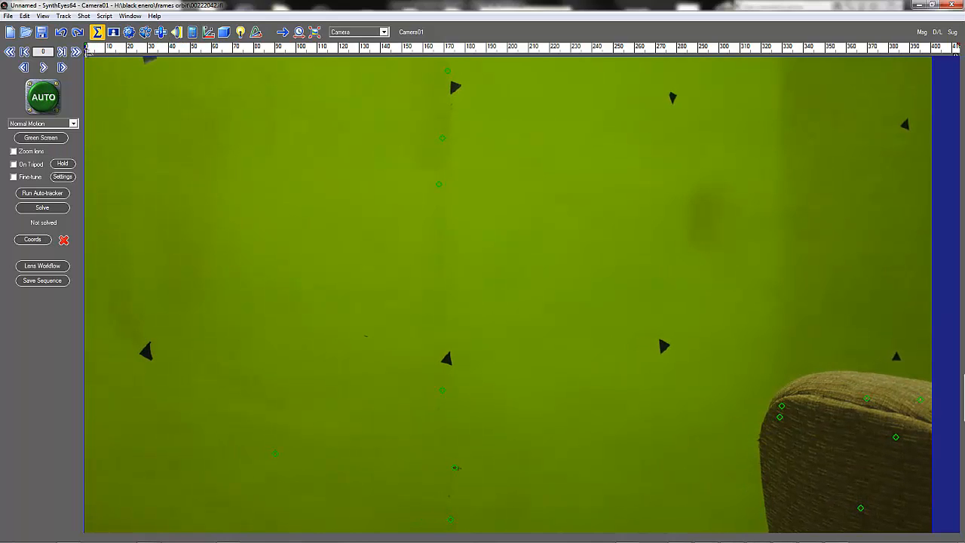
{"action": "left_click_drag", "start_coordinate": [95, 48], "coordinate": [253, 48]}
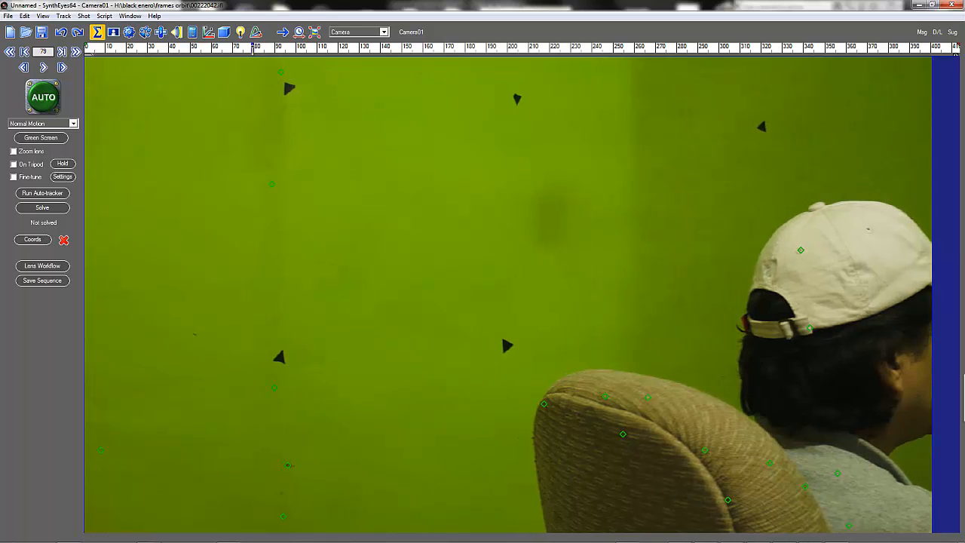
{"action": "left_click_drag", "start_coordinate": [254, 48], "coordinate": [113, 73]}
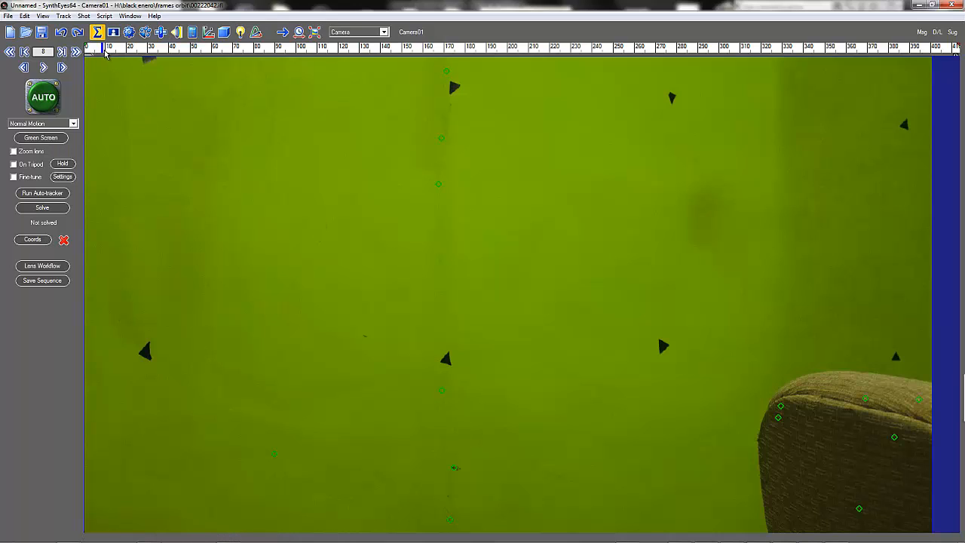
{"action": "left_click_drag", "start_coordinate": [102, 47], "coordinate": [504, 75]}
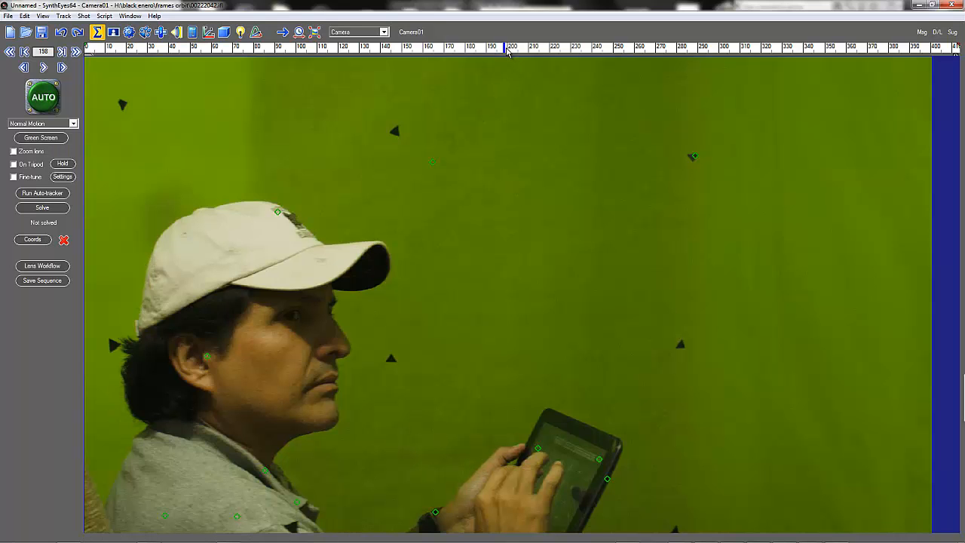
{"action": "left_click_drag", "start_coordinate": [505, 49], "coordinate": [419, 49]}
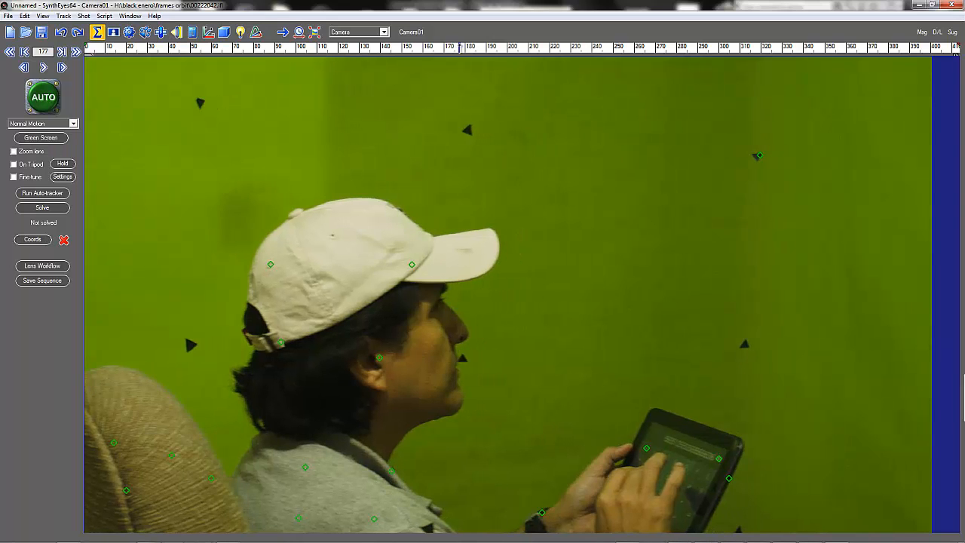
{"action": "mouse_move", "coordinate": [507, 42]}
{"action": "left_mouse_down"}
{"action": "mouse_move", "coordinate": [562, 43]}
{"action": "mouse_move", "coordinate": [299, 43]}
{"action": "mouse_move", "coordinate": [470, 43]}
{"action": "mouse_move", "coordinate": [513, 33]}
{"action": "mouse_move", "coordinate": [532, 45]}
{"action": "mouse_move", "coordinate": [620, 47]}
{"action": "mouse_move", "coordinate": [335, 48]}
{"action": "mouse_move", "coordinate": [469, 47]}
{"action": "mouse_move", "coordinate": [417, 47]}
{"action": "mouse_move", "coordinate": [427, 47]}
{"action": "left_mouse_up"}
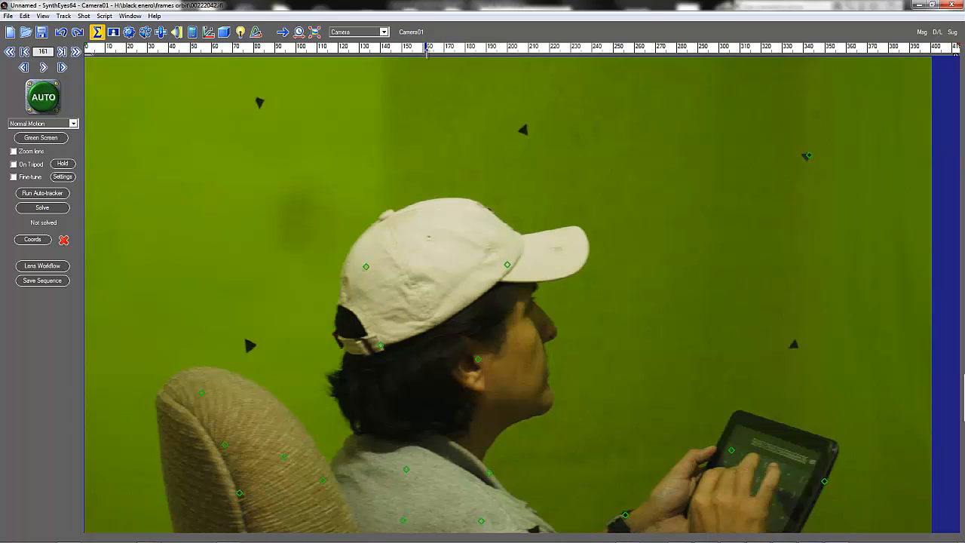
{"action": "left_click_drag", "start_coordinate": [426, 48], "coordinate": [445, 48]}
{"action": "left_click_drag", "start_coordinate": [450, 56], "coordinate": [99, 55]}
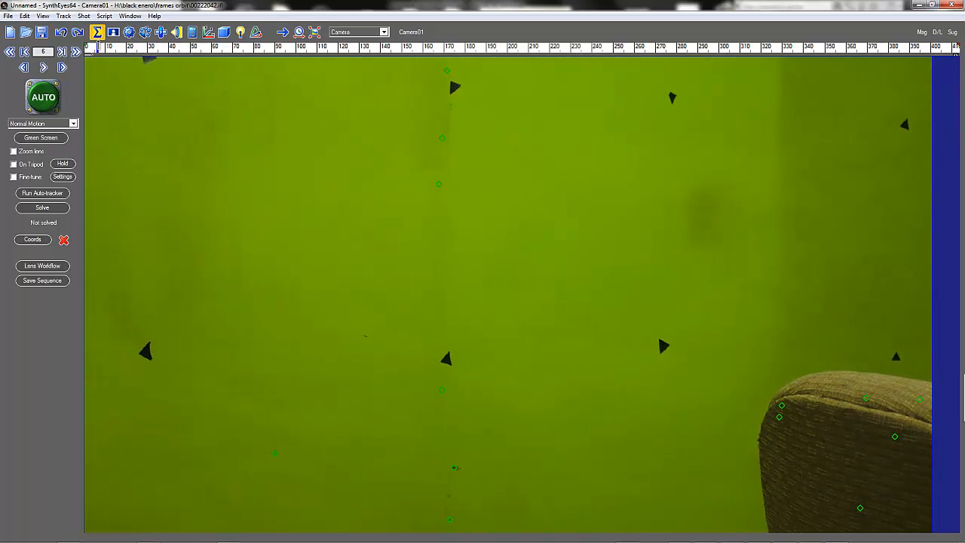
{"action": "left_click_drag", "start_coordinate": [99, 55], "coordinate": [423, 56]}
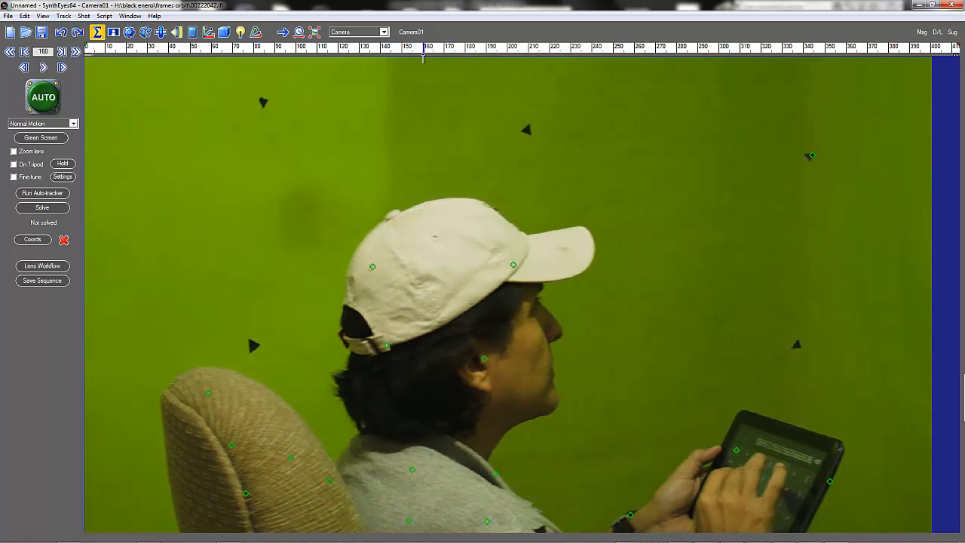
{"action": "left_click_drag", "start_coordinate": [423, 57], "coordinate": [86, 59]}
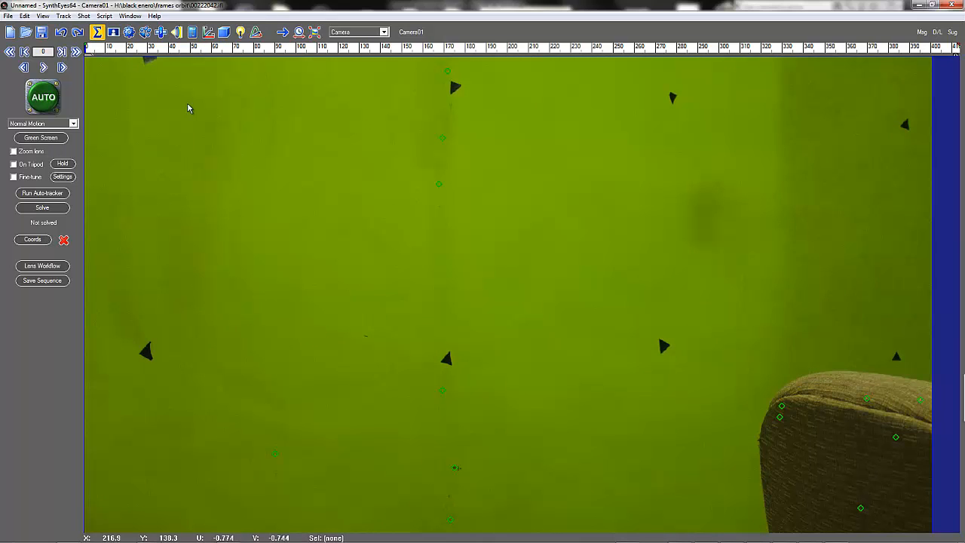
At frame 0, create supervised trackers on the upper-left wall marker and on three corners of the lower-left triangle marker.
{"action": "left_click", "coordinate": [145, 32]}
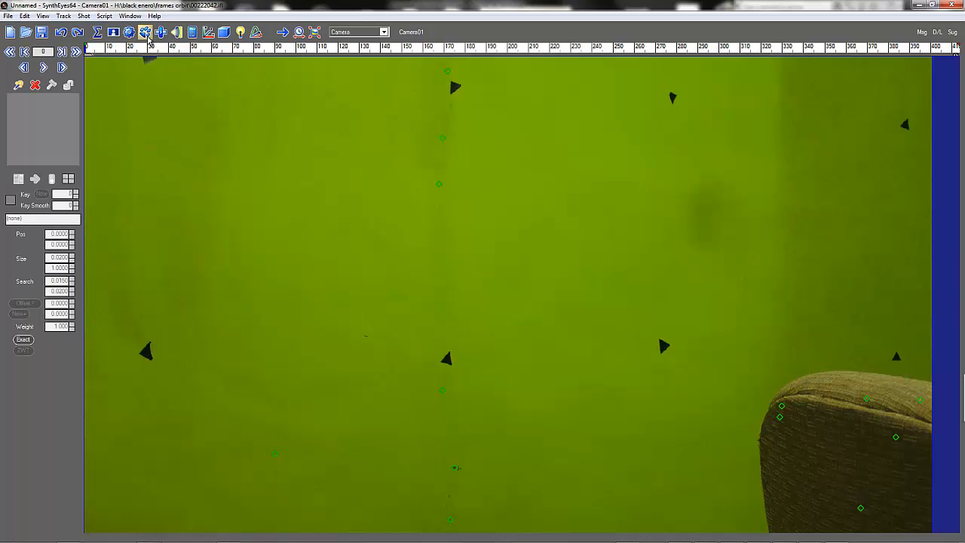
{"action": "left_click", "coordinate": [18, 85]}
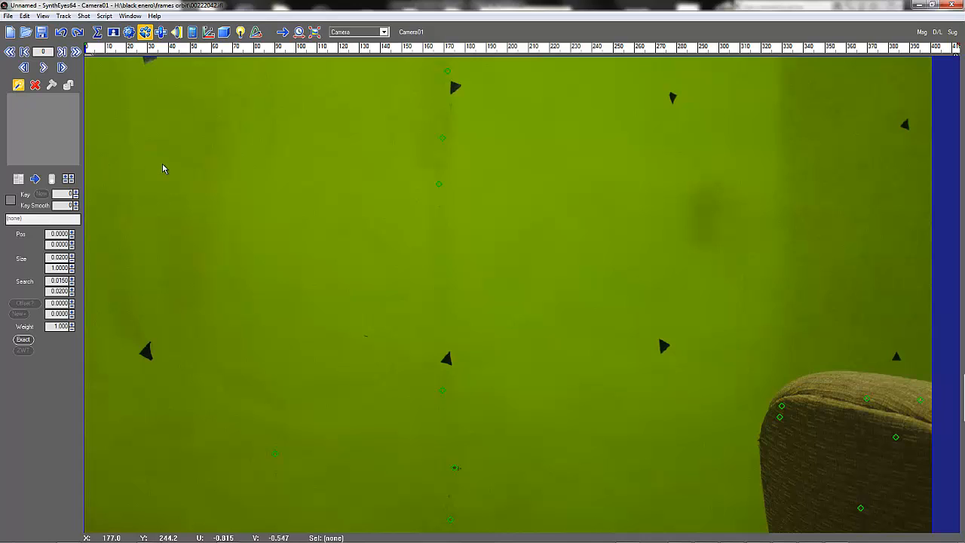
{"action": "left_click", "coordinate": [147, 67]}
{"action": "mouse_move", "coordinate": [147, 68]}
{"action": "left_mouse_down"}
{"action": "mouse_move", "coordinate": [174, 67]}
{"action": "mouse_move", "coordinate": [198, 47]}
{"action": "mouse_move", "coordinate": [146, 67]}
{"action": "left_mouse_up"}
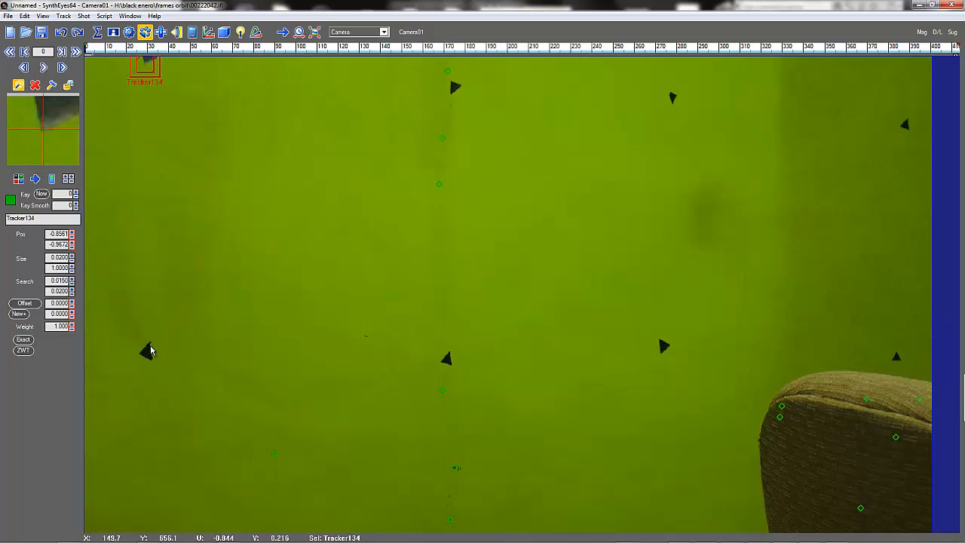
{"action": "left_click_drag", "start_coordinate": [149, 346], "coordinate": [151, 351]}
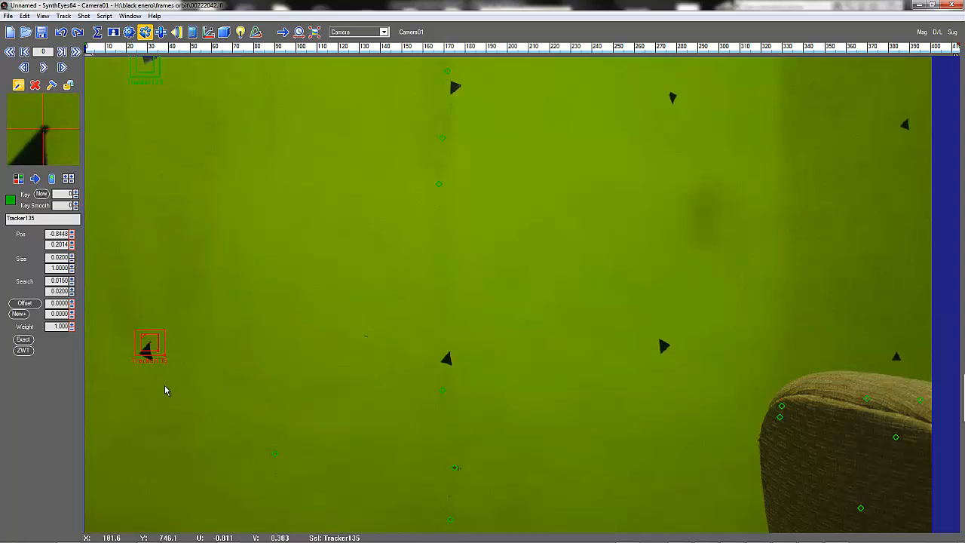
{"action": "left_click_drag", "start_coordinate": [163, 385], "coordinate": [153, 368]}
{"action": "left_click_drag", "start_coordinate": [127, 305], "coordinate": [118, 282]}
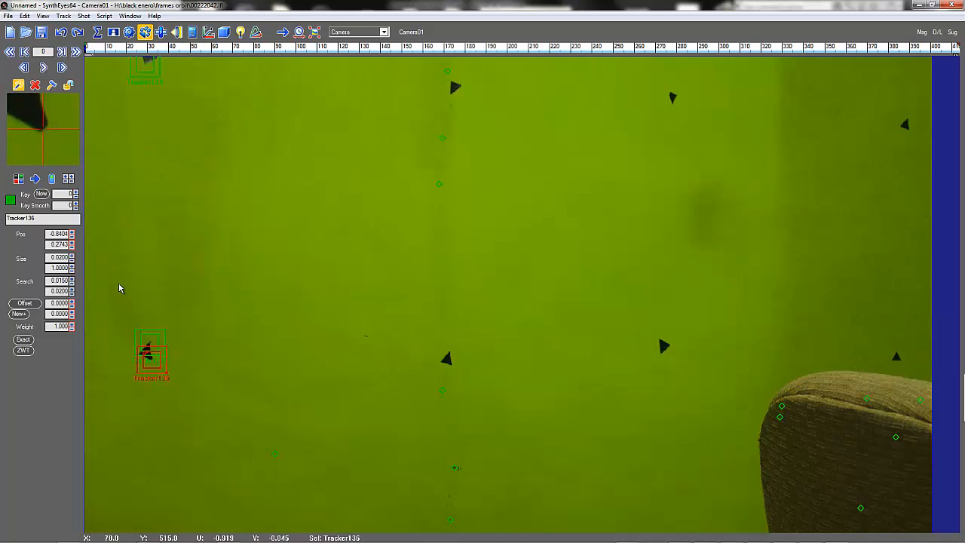
{"action": "left_click_drag", "start_coordinate": [95, 377], "coordinate": [254, 287]}
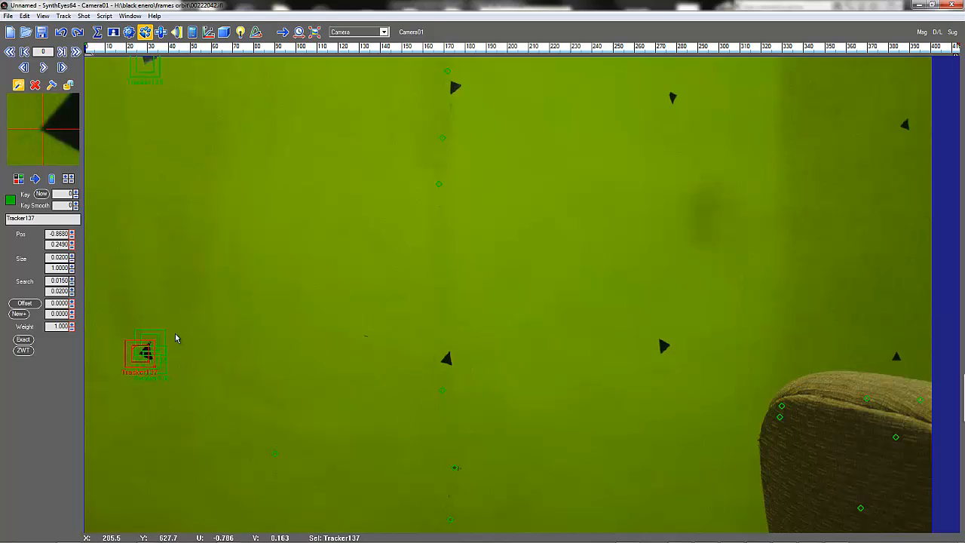
Add trackers on the second column's upper and lower triangle markers, the dark spot below them, and the small speck beside them.
{"action": "left_click", "coordinate": [452, 91]}
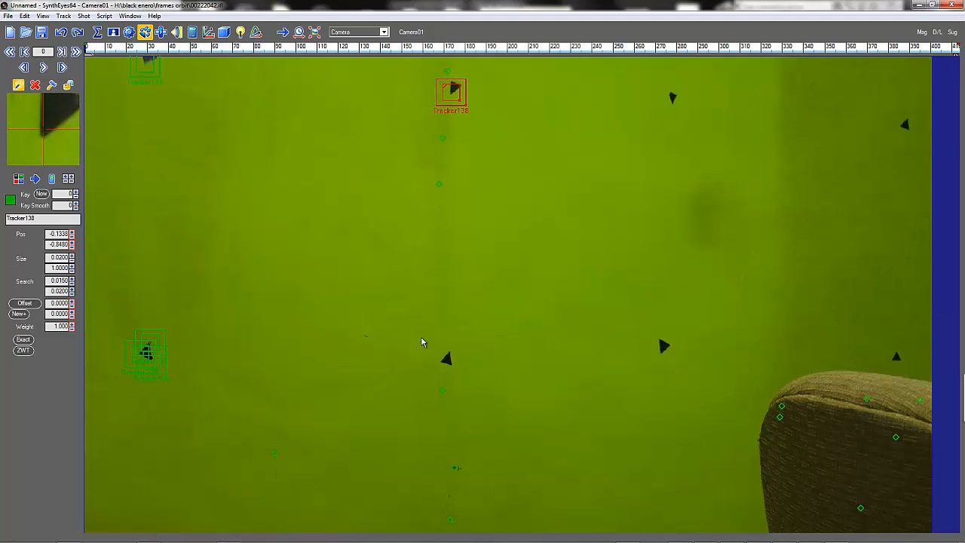
{"action": "left_click", "coordinate": [452, 366]}
{"action": "left_click_drag", "start_coordinate": [447, 362], "coordinate": [445, 357]}
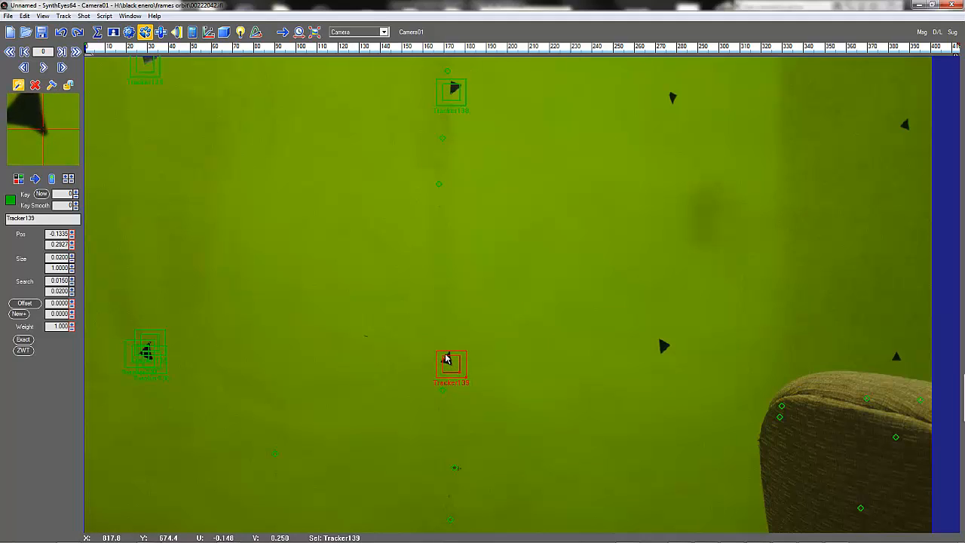
{"action": "left_click", "coordinate": [455, 468]}
{"action": "left_click_drag", "start_coordinate": [422, 463], "coordinate": [424, 468]}
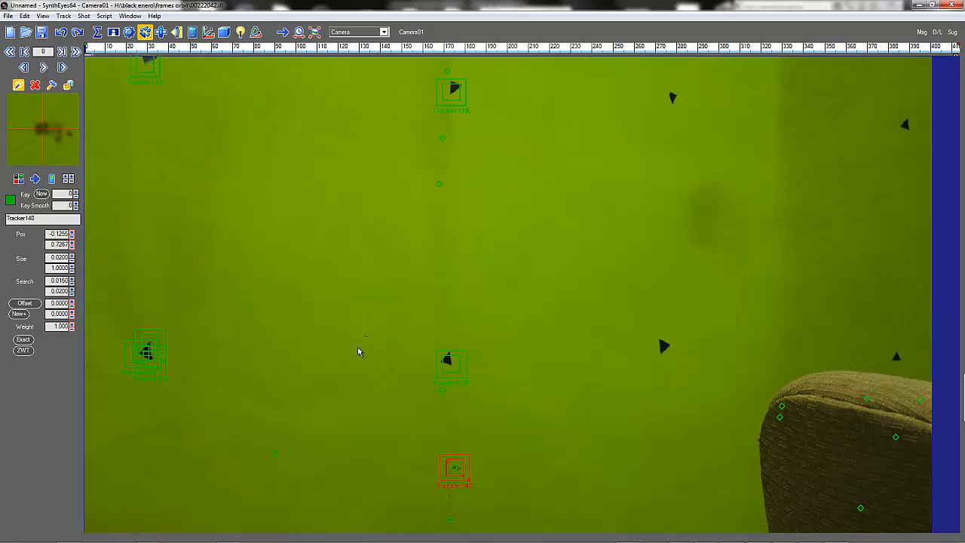
{"action": "left_click_drag", "start_coordinate": [364, 338], "coordinate": [367, 337]}
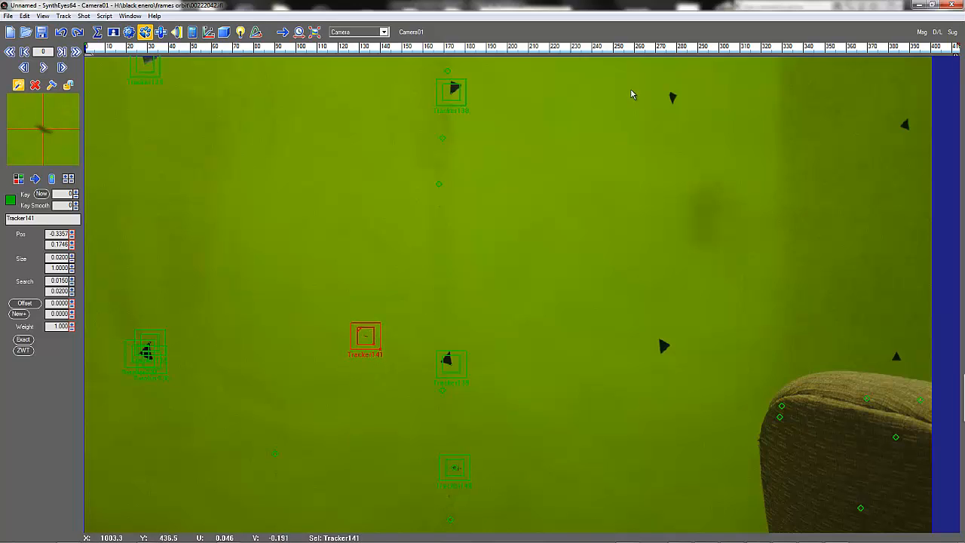
Add trackers on the upper and lower triangle markers in the third column and in the far-right column above the chair.
{"action": "left_click", "coordinate": [672, 103]}
{"action": "left_click_drag", "start_coordinate": [672, 104], "coordinate": [673, 98]}
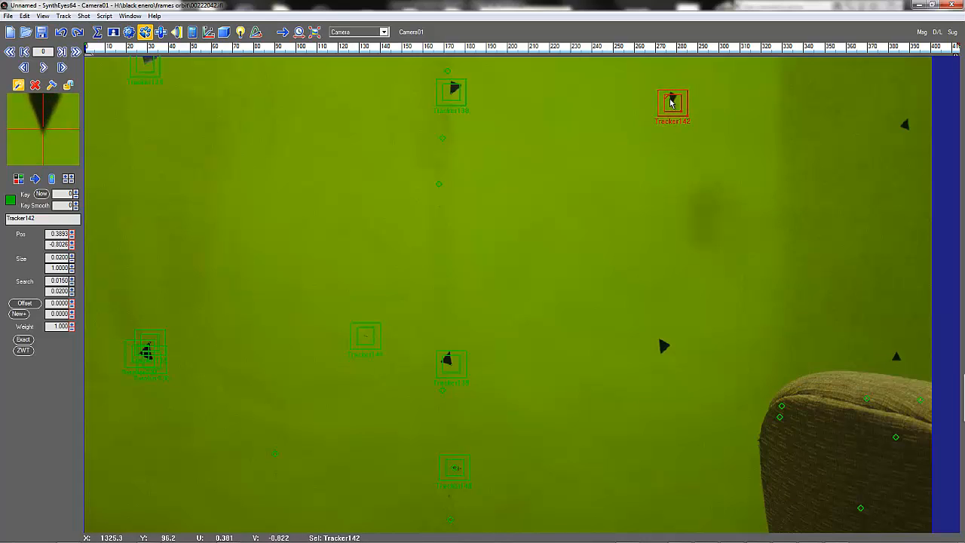
{"action": "left_click", "coordinate": [660, 359]}
{"action": "left_click_drag", "start_coordinate": [659, 360], "coordinate": [663, 355]}
{"action": "left_click_drag", "start_coordinate": [905, 127], "coordinate": [899, 118]}
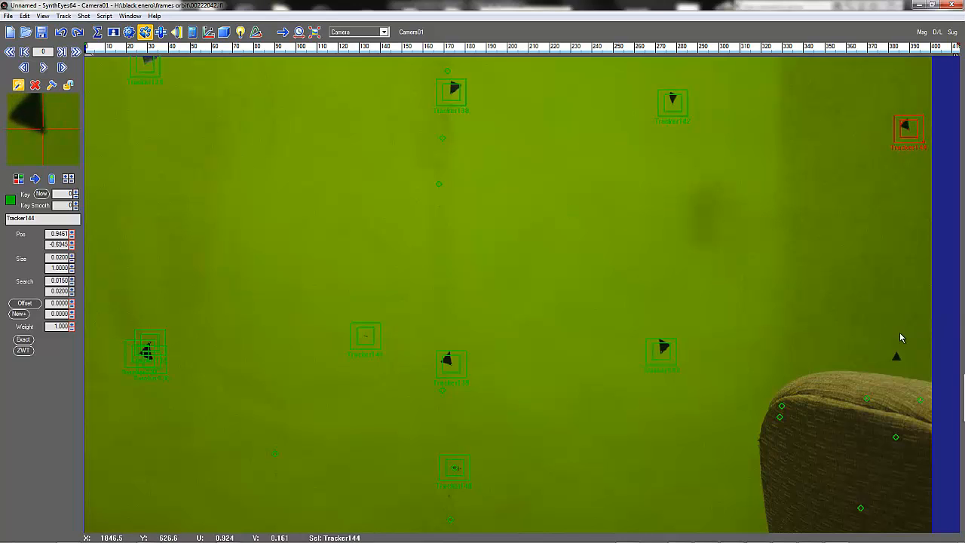
{"action": "left_click_drag", "start_coordinate": [883, 325], "coordinate": [896, 351]}
{"action": "left_click_drag", "start_coordinate": [922, 426], "coordinate": [930, 441]}
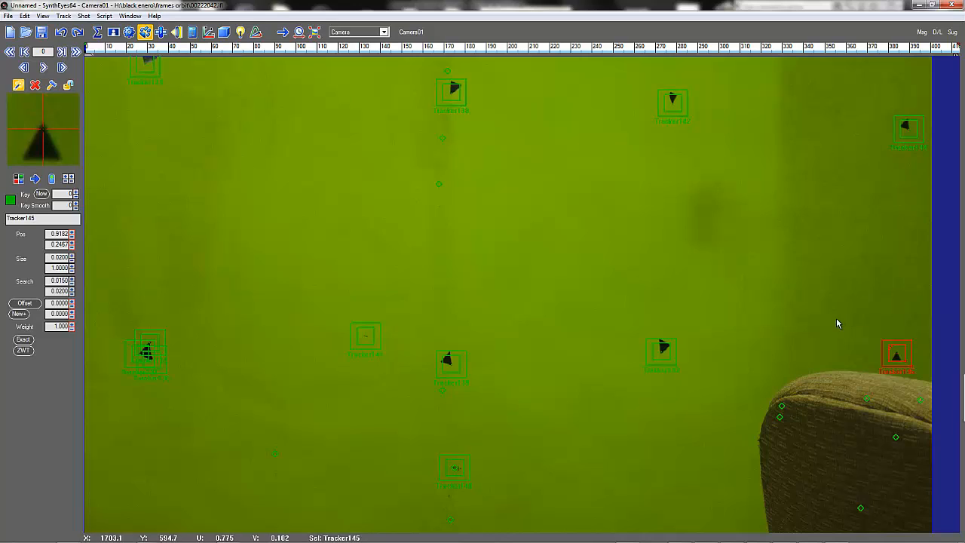
Track the shot forward to frame 136 and add trackers on the upper and lower wall markers at the far right.
{"action": "left_click", "coordinate": [43, 68]}
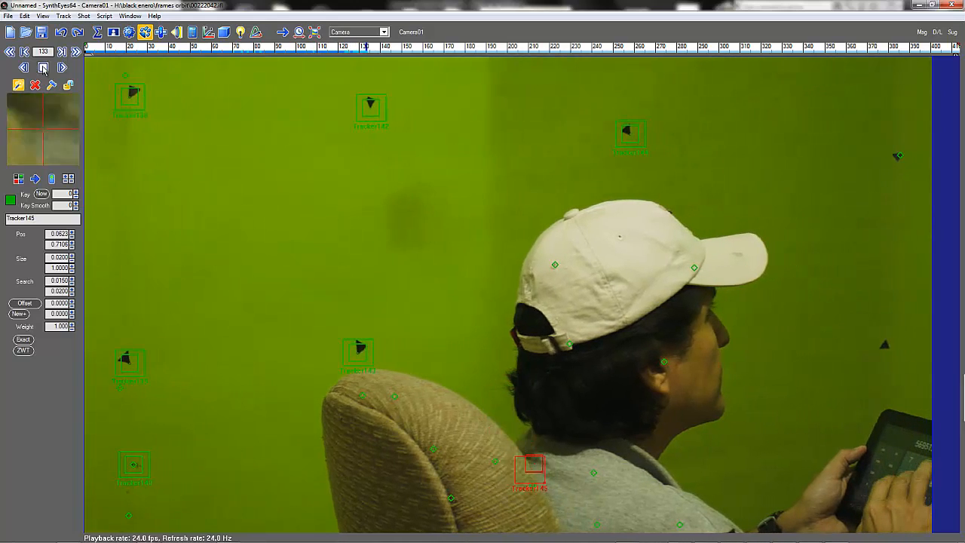
{"action": "left_click", "coordinate": [43, 68]}
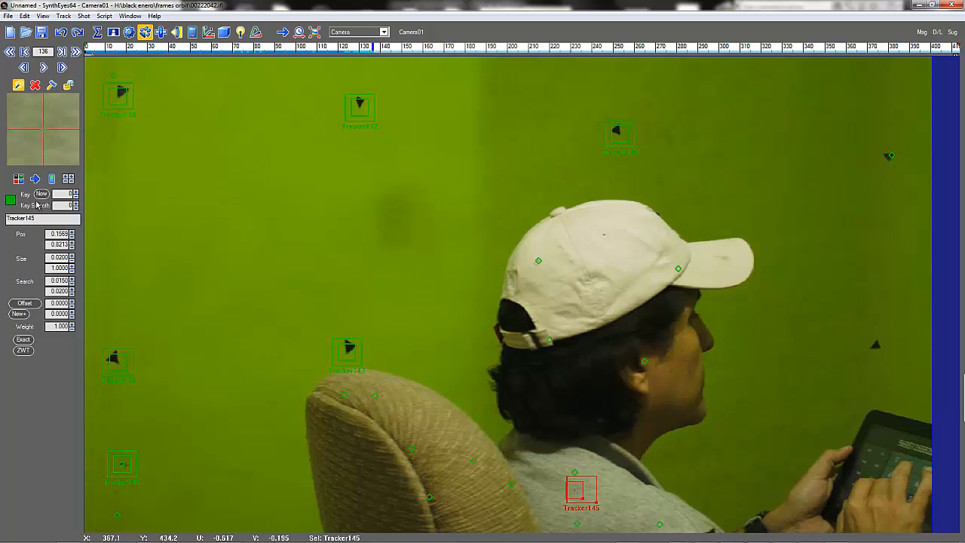
{"action": "left_click", "coordinate": [20, 87]}
{"action": "left_click", "coordinate": [889, 161]}
{"action": "left_click_drag", "start_coordinate": [890, 165], "coordinate": [889, 161]}
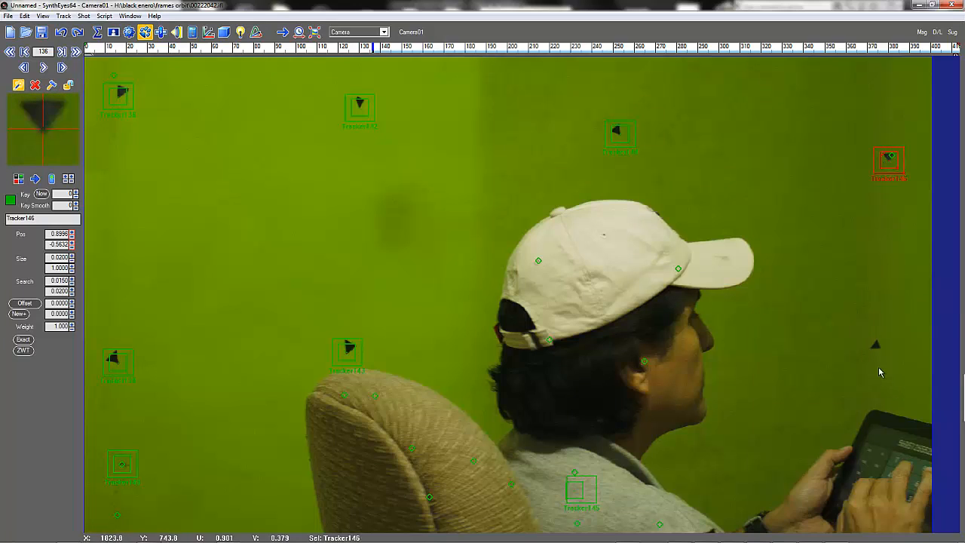
{"action": "left_click", "coordinate": [875, 350]}
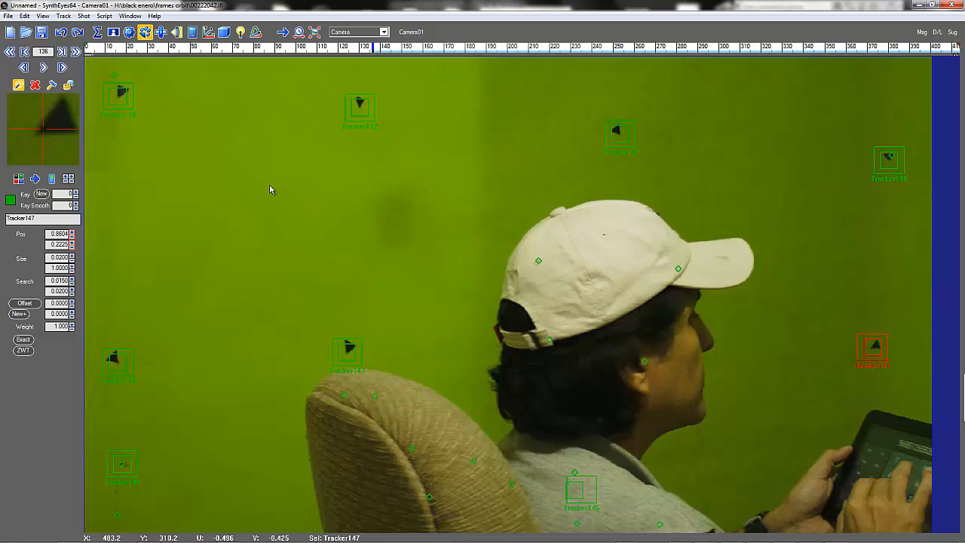
Track the supervised trackers forward from frame 136 to frame 192.
{"action": "left_click", "coordinate": [43, 68]}
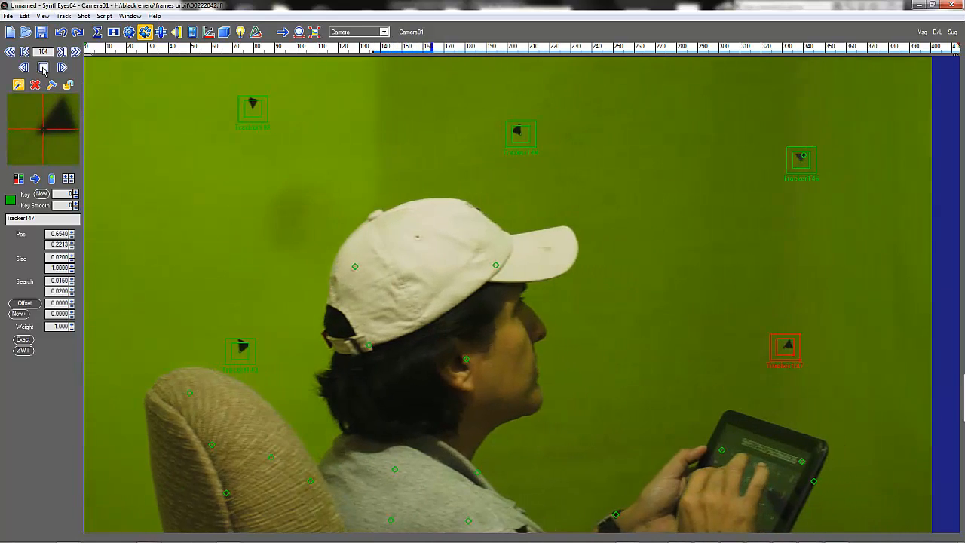
{"action": "left_click", "coordinate": [43, 68]}
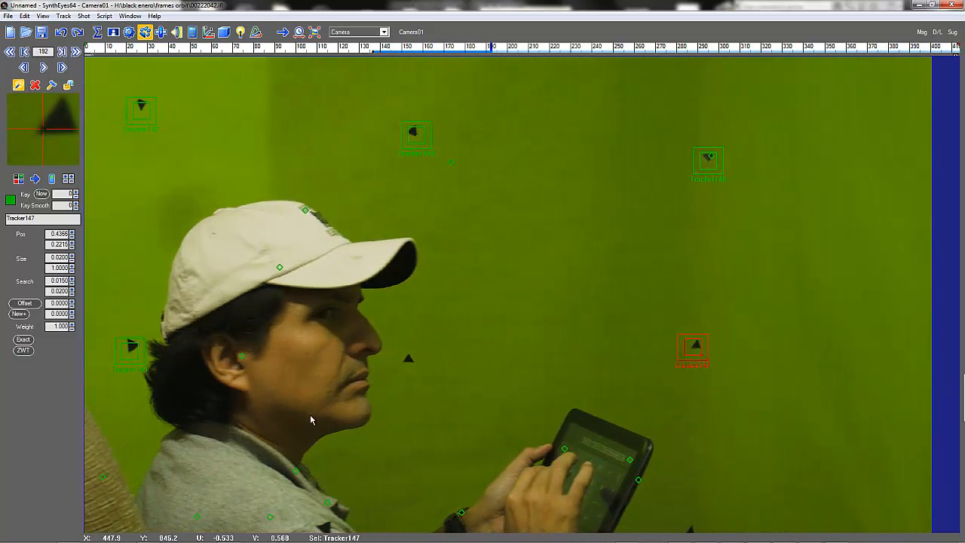
At frame 192, add trackers on the triangle marker in front of the face and the marker at the image's lower edge.
{"action": "left_click", "coordinate": [408, 359]}
{"action": "left_click_drag", "start_coordinate": [411, 359], "coordinate": [412, 358]}
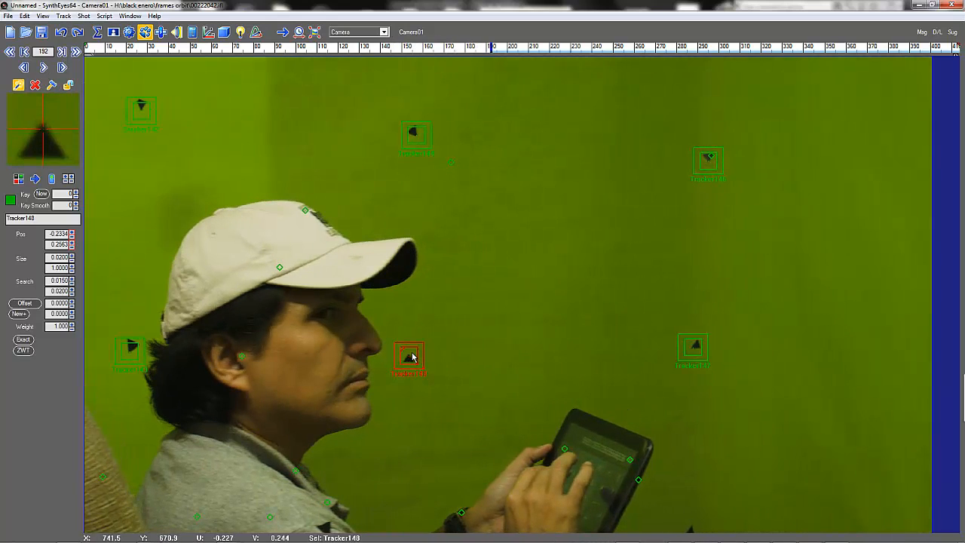
{"action": "left_click", "coordinate": [693, 525]}
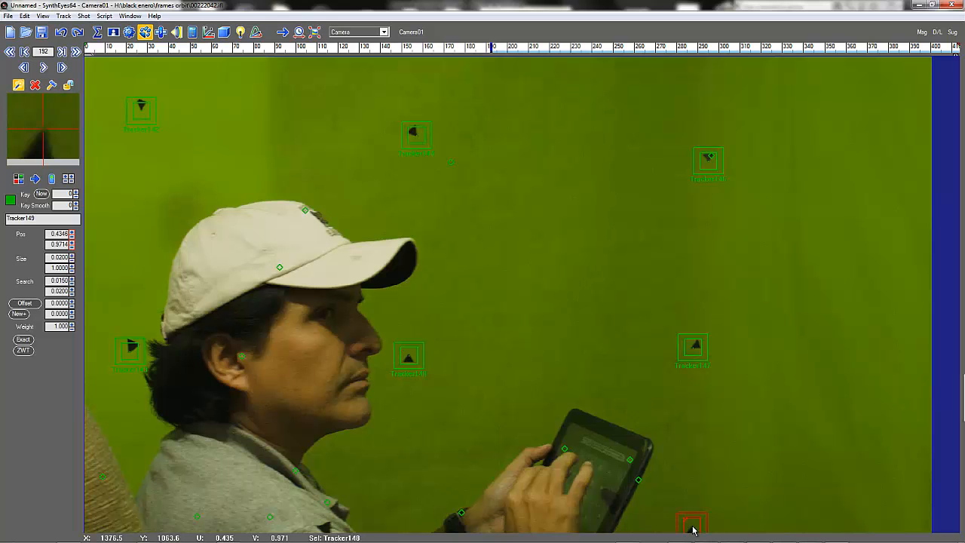
Track the shot forward to frame 232 and add trackers on the lower and upper triangle markers at the far right.
{"action": "left_click", "coordinate": [43, 68]}
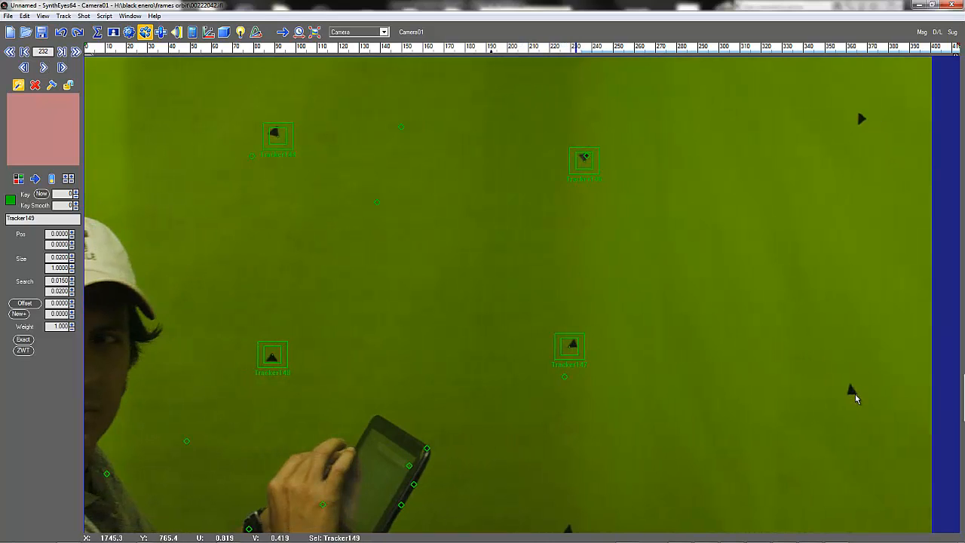
{"action": "left_click", "coordinate": [855, 395]}
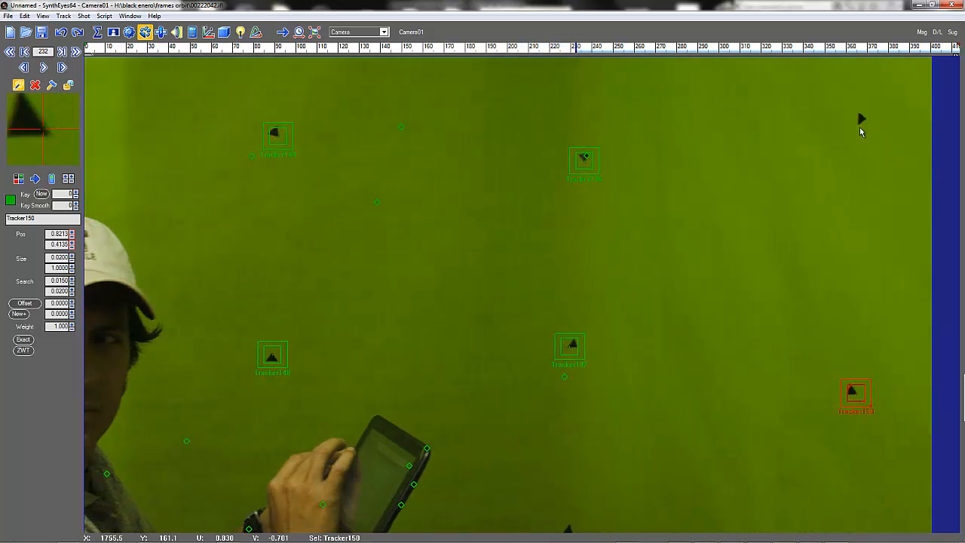
{"action": "left_click", "coordinate": [860, 121]}
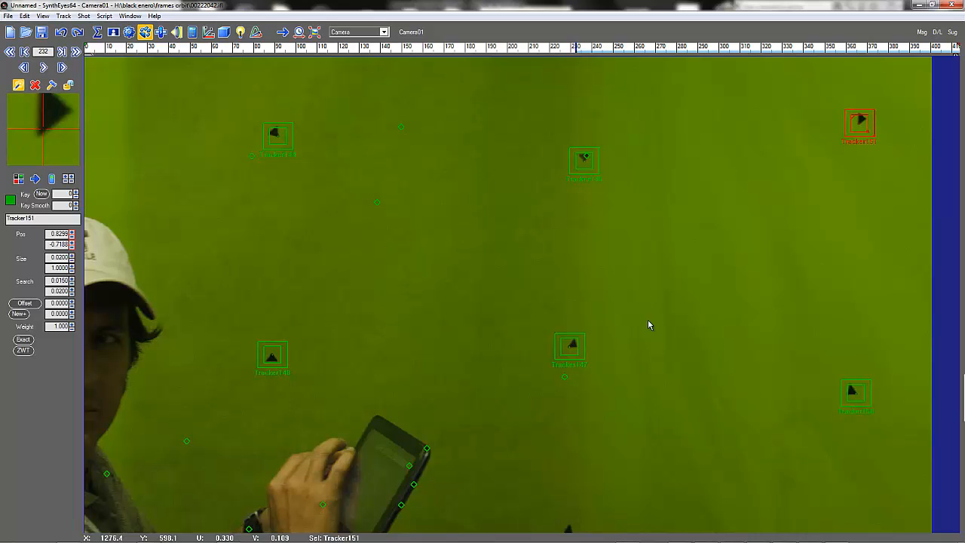
Track the shot forward to frame 295 and add trackers on the newly visible upper and lower far-right markers.
{"action": "left_click", "coordinate": [43, 68]}
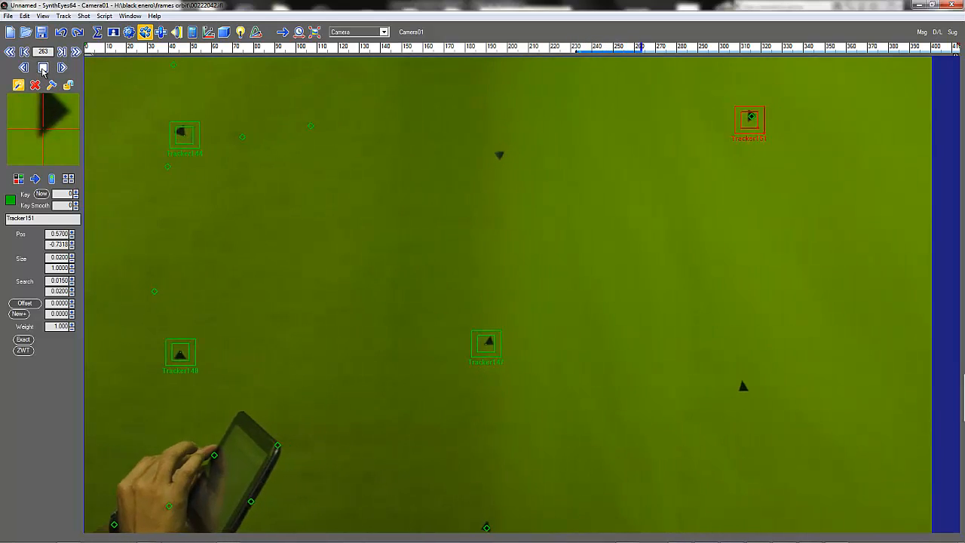
{"action": "left_click", "coordinate": [43, 71]}
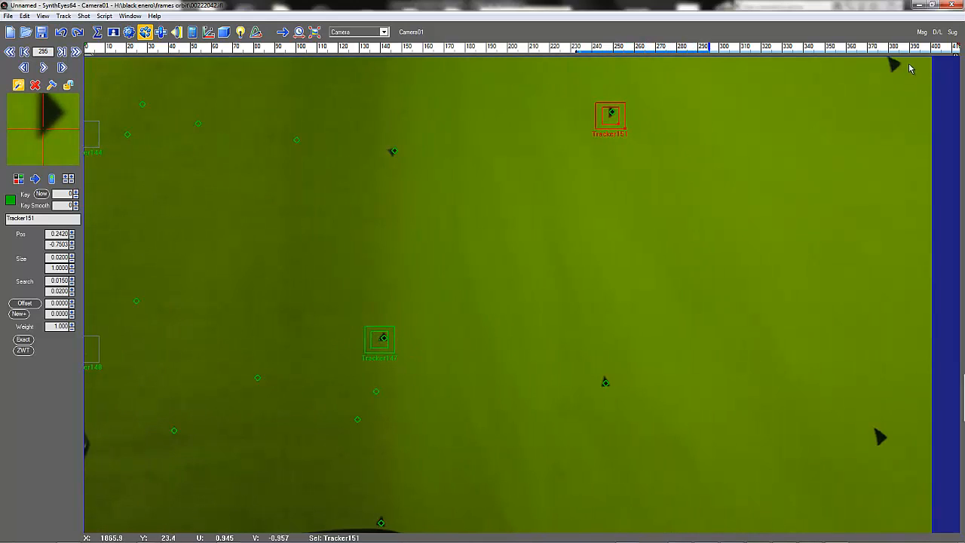
{"action": "left_click_drag", "start_coordinate": [893, 72], "coordinate": [892, 69]}
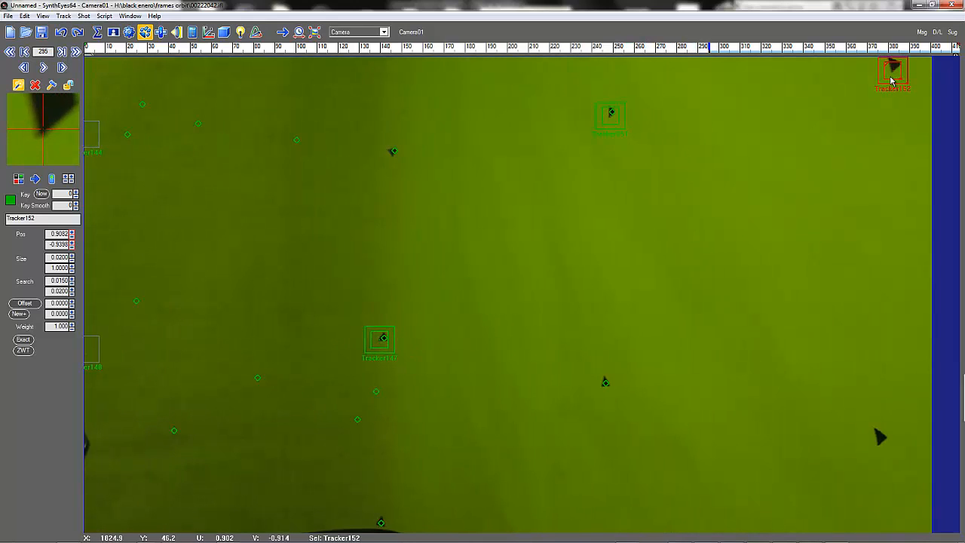
{"action": "left_click", "coordinate": [878, 435]}
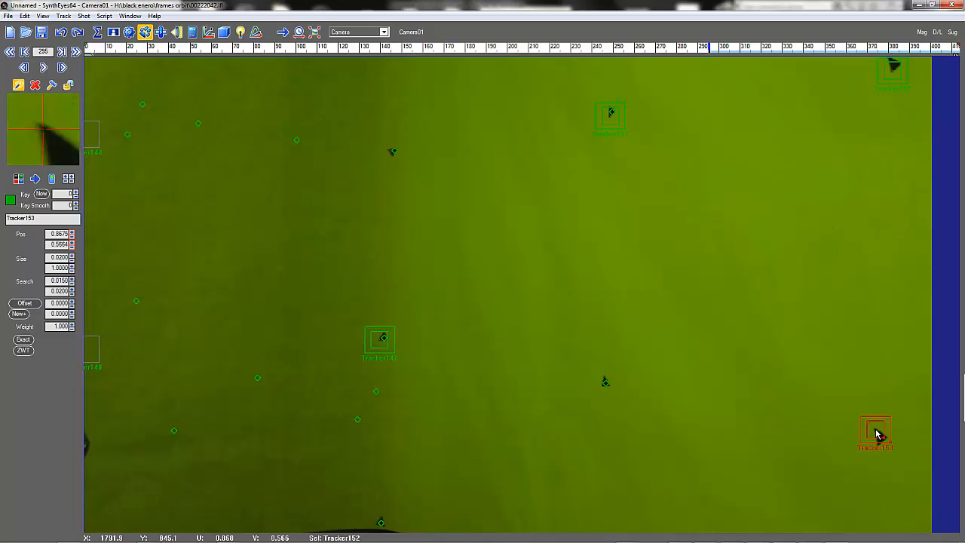
Track forward to frame 371, add a tracker on the lower far-right triangle marker, and track through to the end of the shot.
{"action": "left_click", "coordinate": [42, 68]}
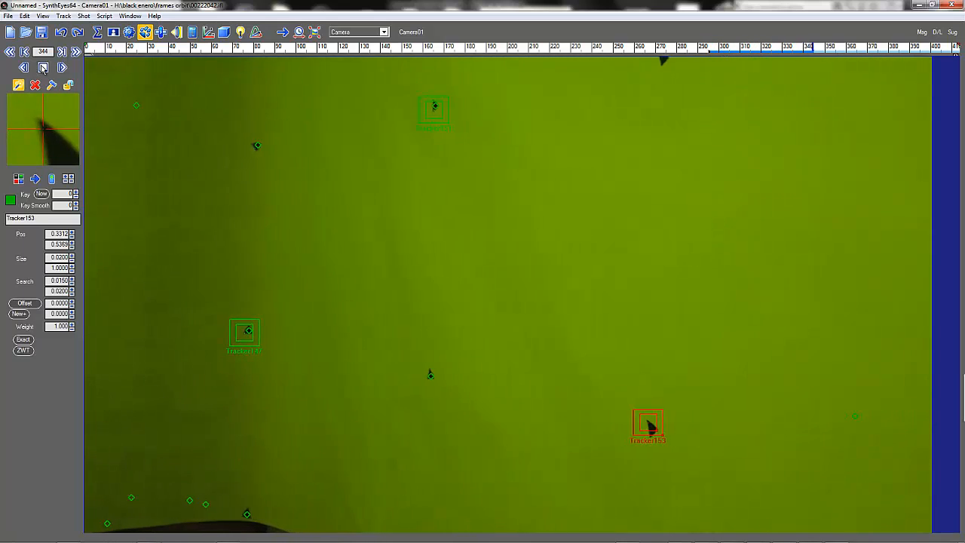
{"action": "left_click", "coordinate": [906, 487]}
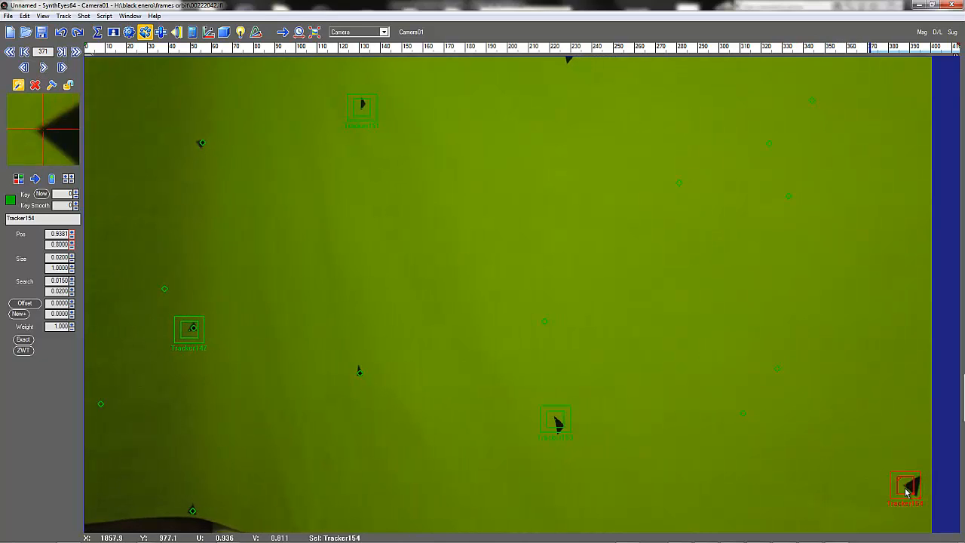
{"action": "left_click", "coordinate": [43, 67]}
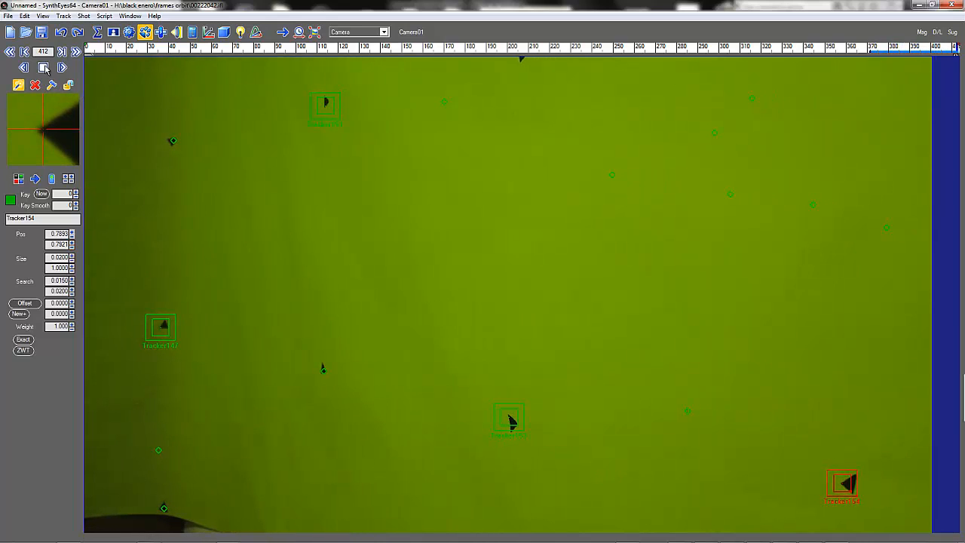
Review the tracks from the first frame and disable Tracker145 at frame 69, where the actor's head reaches its marker.
{"action": "left_click", "coordinate": [90, 48]}
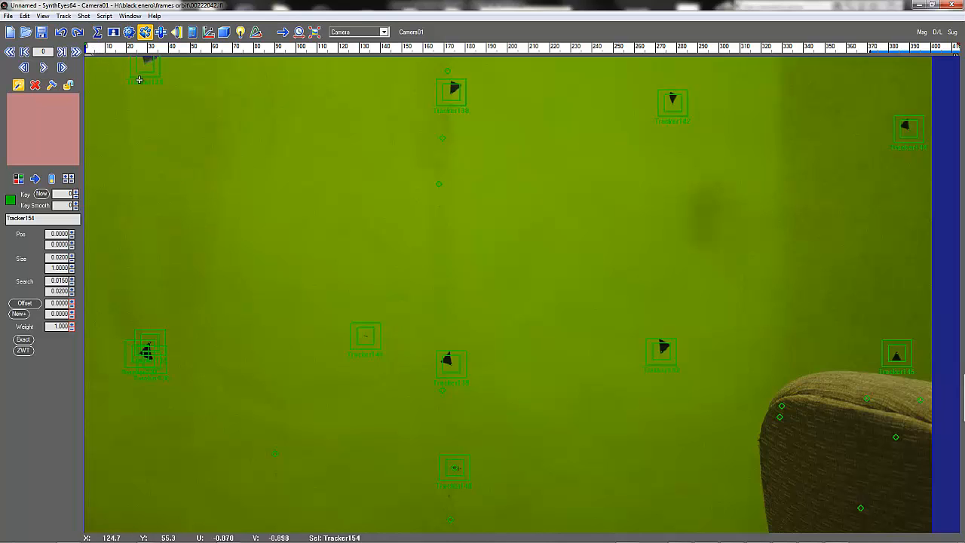
{"action": "left_click", "coordinate": [91, 47]}
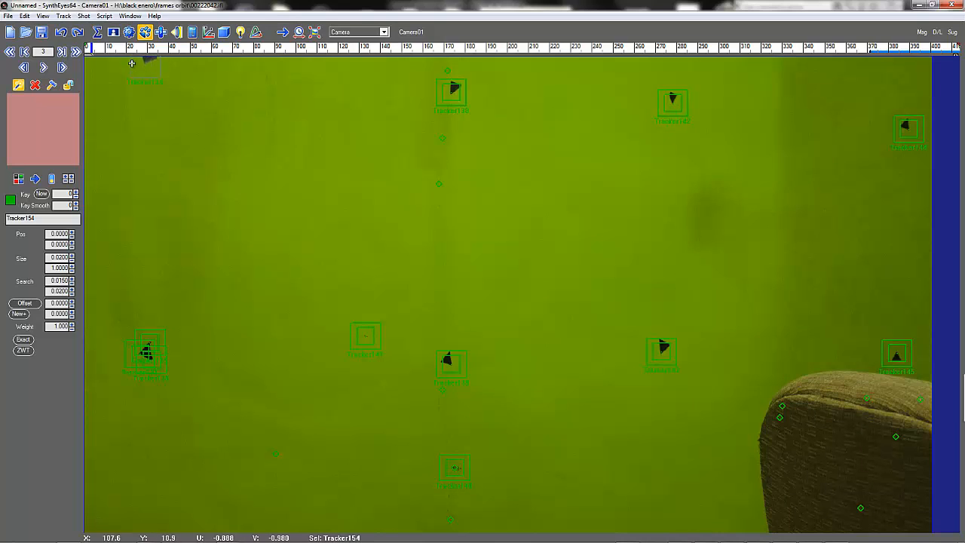
{"action": "middle_click_drag", "start_coordinate": [269, 171], "coordinate": [252, 139]}
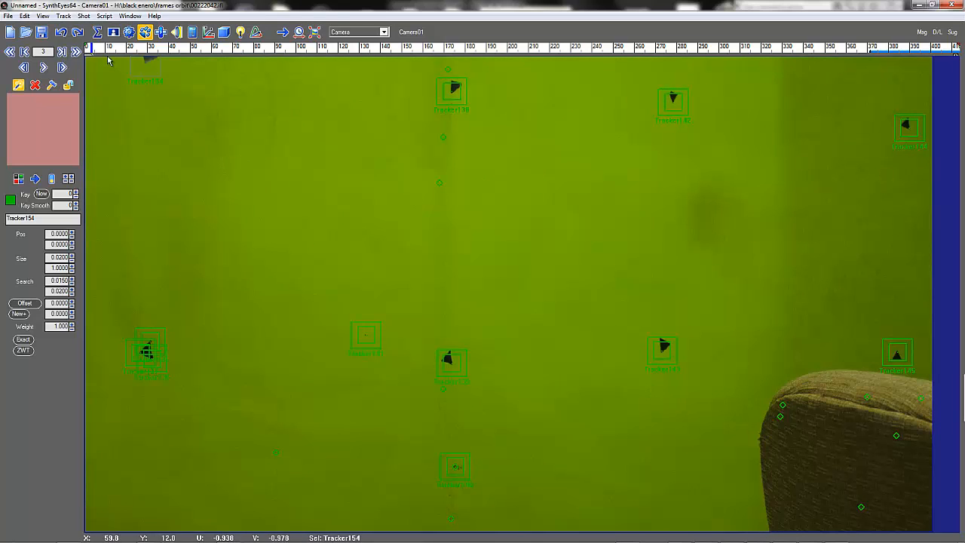
{"action": "left_click_drag", "start_coordinate": [90, 47], "coordinate": [216, 47]}
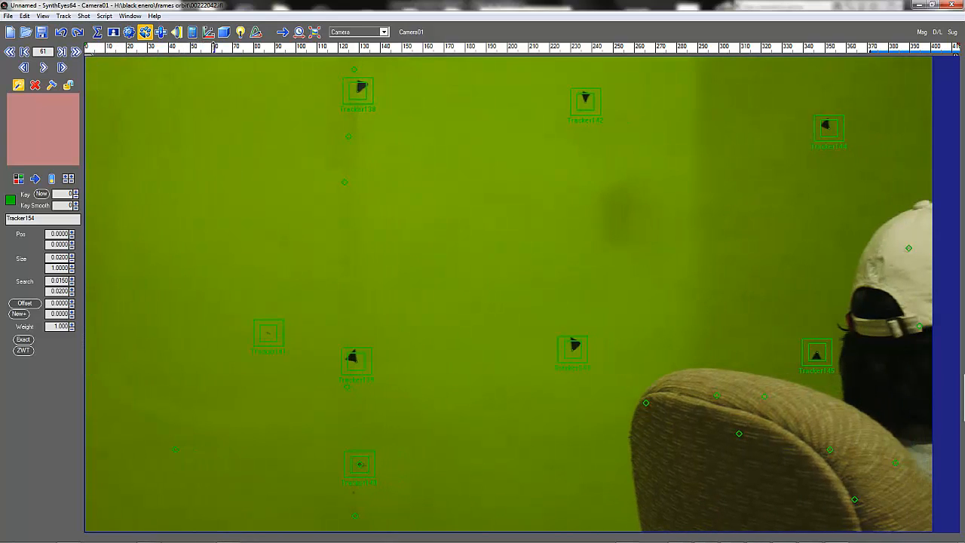
{"action": "left_click", "coordinate": [833, 356]}
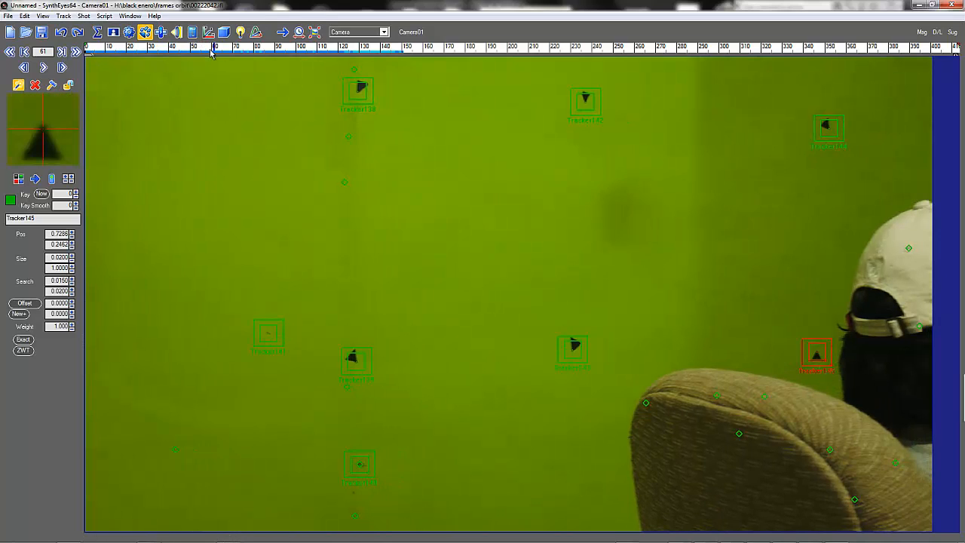
{"action": "left_click_drag", "start_coordinate": [214, 47], "coordinate": [231, 47]}
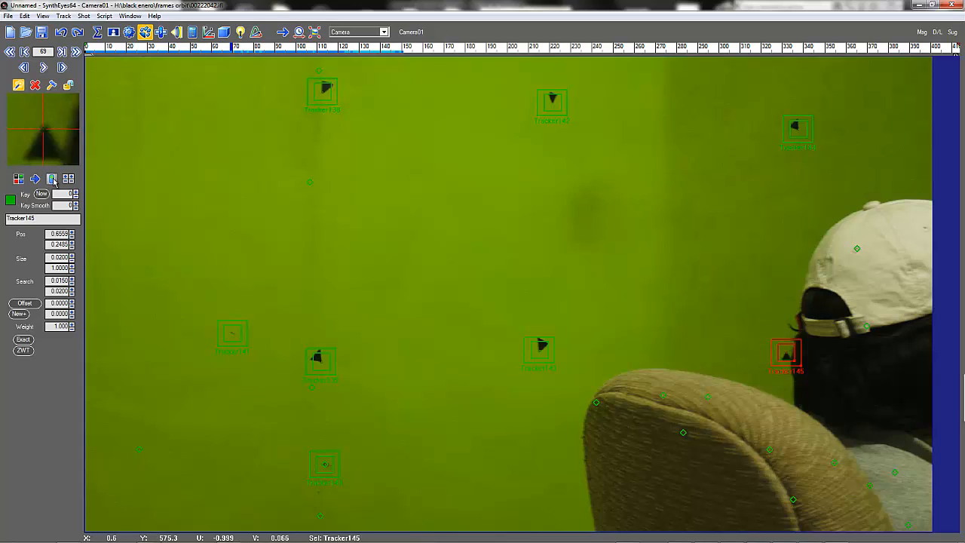
{"action": "left_click", "coordinate": [52, 179]}
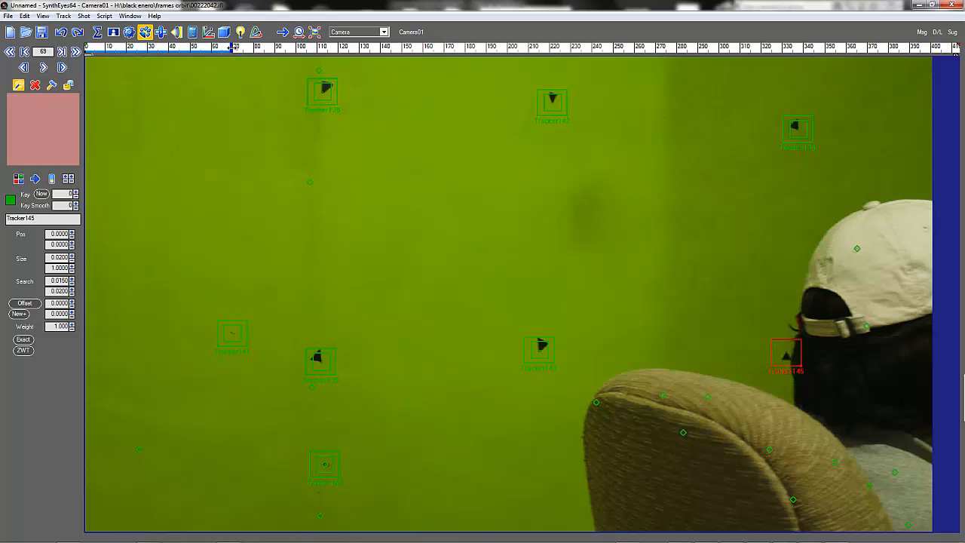
Check the tracks forward to frame 176 and add a tracker on the marker at the image's lower edge beside the tablet.
{"action": "mouse_move", "coordinate": [232, 48]}
{"action": "left_mouse_down"}
{"action": "mouse_move", "coordinate": [337, 48]}
{"action": "mouse_move", "coordinate": [389, 65]}
{"action": "left_mouse_up"}
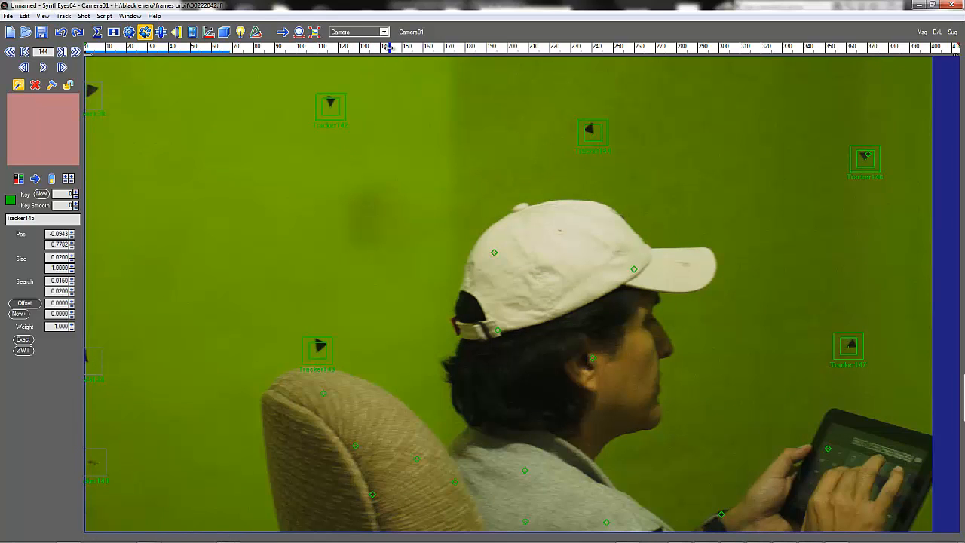
{"action": "left_click_drag", "start_coordinate": [390, 49], "coordinate": [388, 49]}
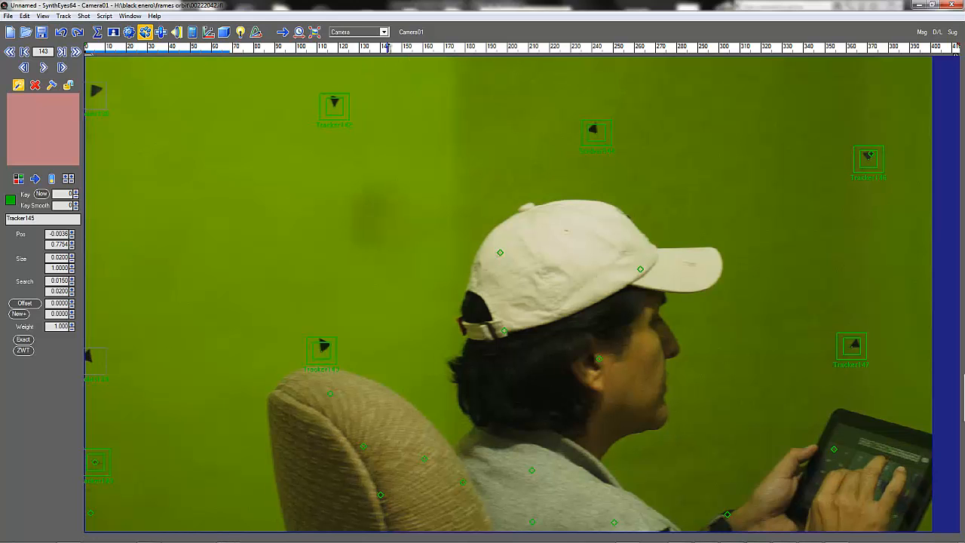
{"action": "left_click_drag", "start_coordinate": [389, 48], "coordinate": [455, 44]}
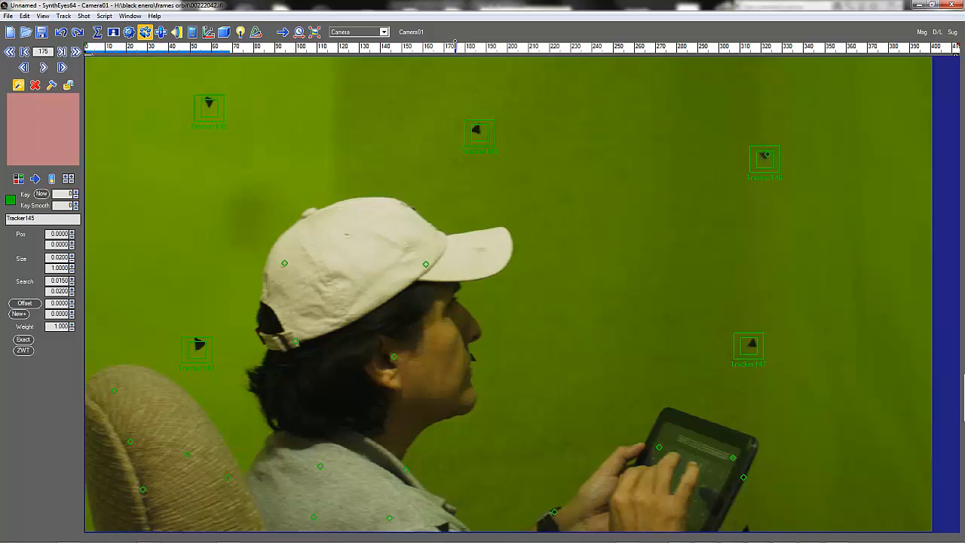
{"action": "left_click_drag", "start_coordinate": [455, 44], "coordinate": [458, 44]}
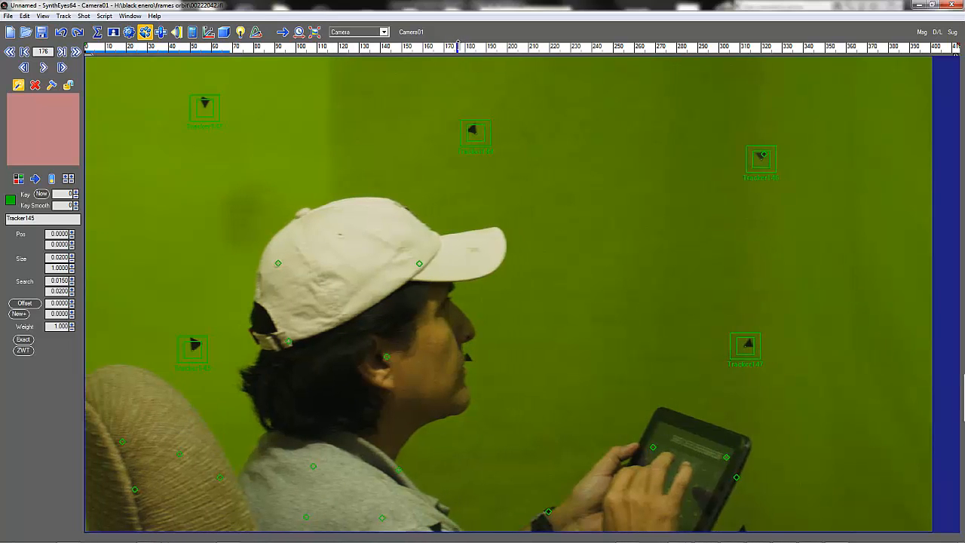
{"action": "left_click", "coordinate": [743, 527]}
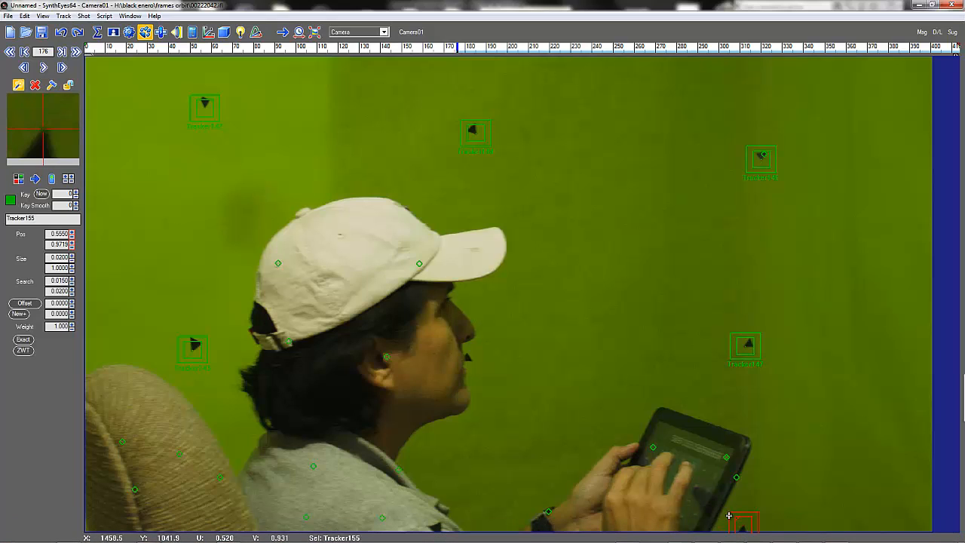
Shrink the new tracker's feature and search boxes, recentre it on the marker, and track it forward to frame 223.
{"action": "left_click_drag", "start_coordinate": [728, 516], "coordinate": [734, 480]}
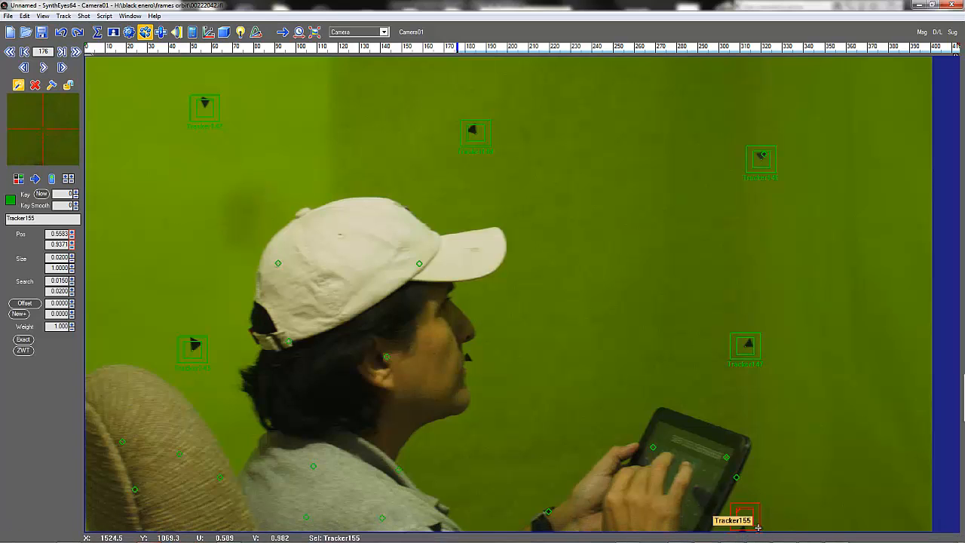
{"action": "left_click_drag", "start_coordinate": [758, 526], "coordinate": [748, 522]}
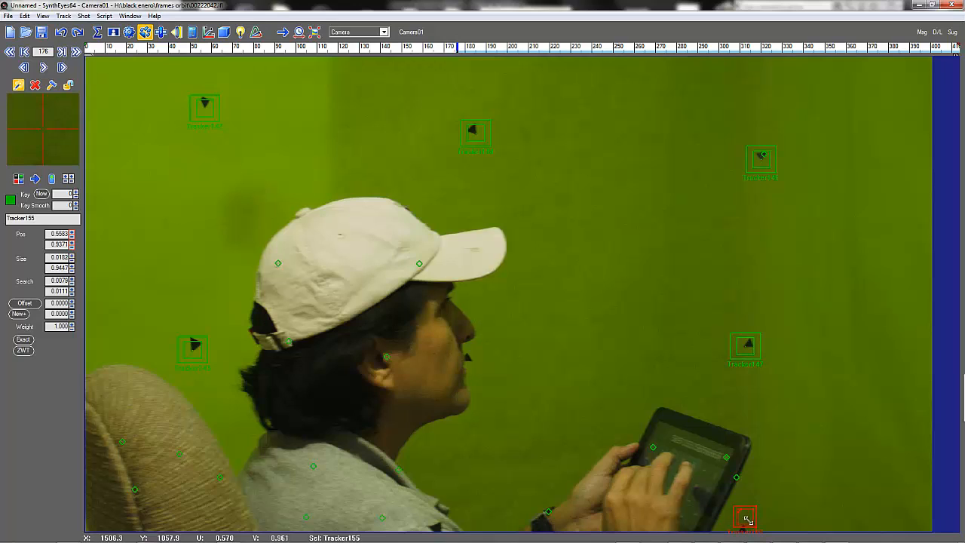
{"action": "left_click_drag", "start_coordinate": [746, 520], "coordinate": [743, 23]}
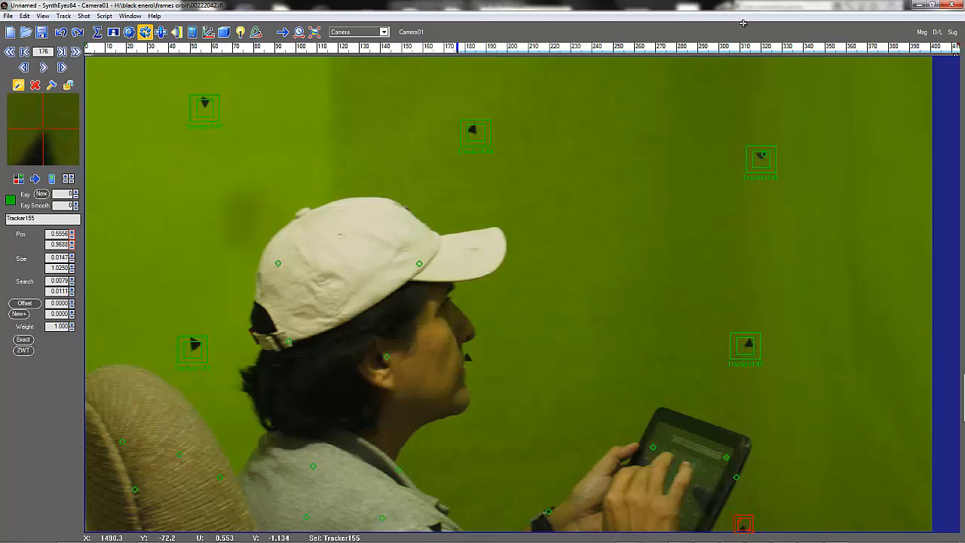
{"action": "left_click", "coordinate": [43, 68]}
{"action": "left_click", "coordinate": [43, 68]}
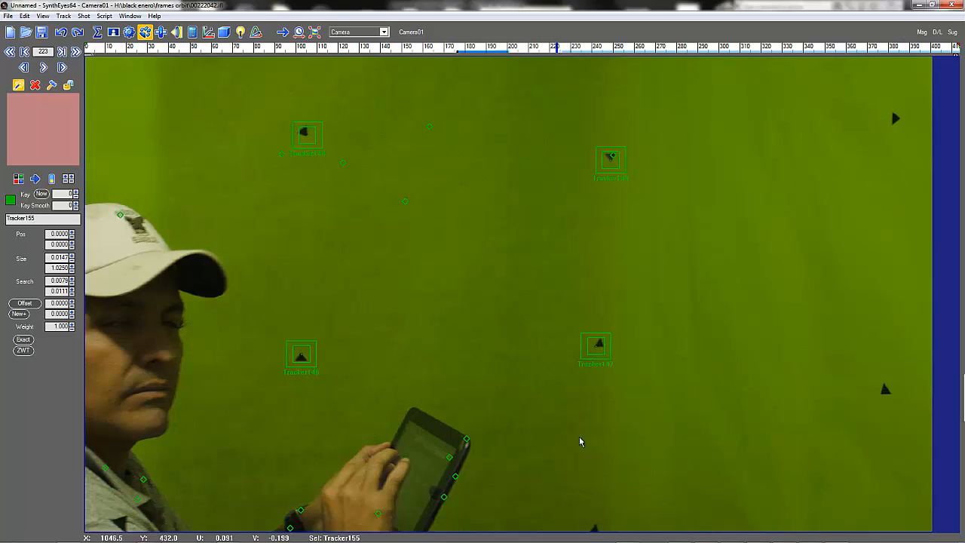
Check the tracks through frames 232 and 233, and recentre Tracker150 and Tracker146 on their wall markers at frame 234.
{"action": "left_click_drag", "start_coordinate": [555, 47], "coordinate": [575, 47]}
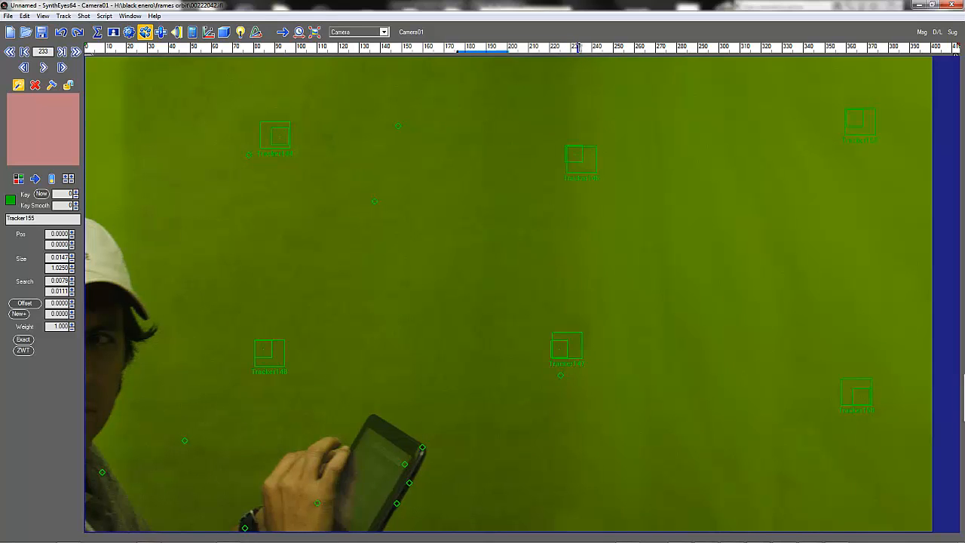
{"action": "left_click_drag", "start_coordinate": [585, 46], "coordinate": [576, 46]}
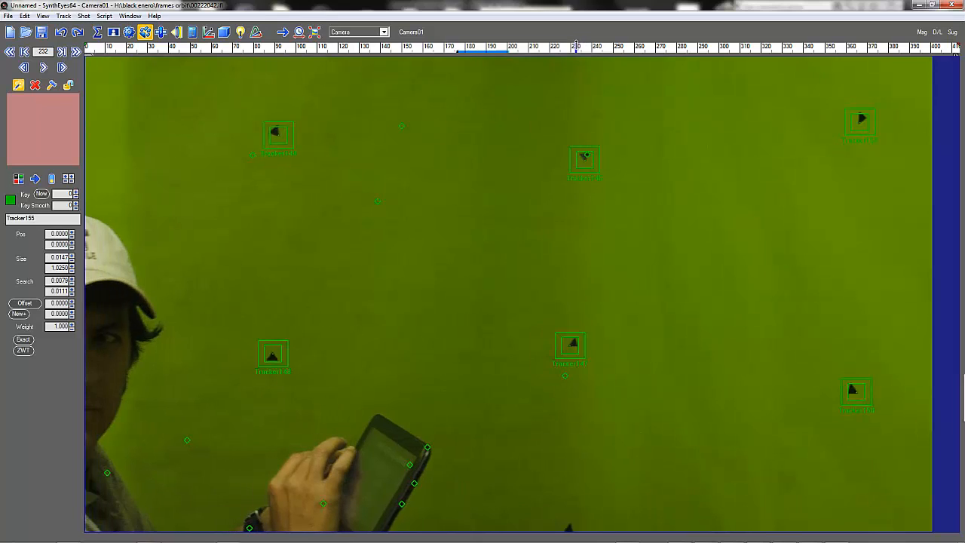
{"action": "left_click", "coordinate": [585, 160]}
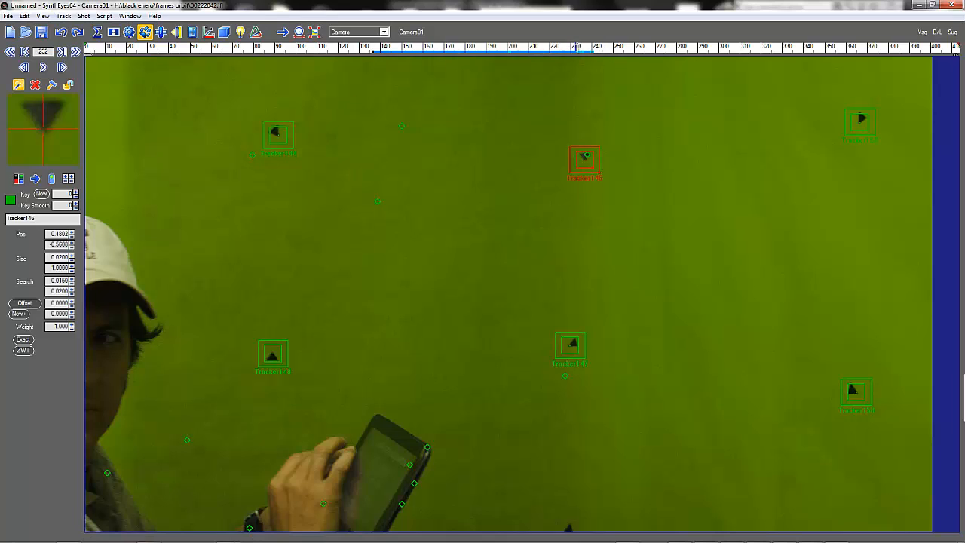
{"action": "key", "text": "Right"}
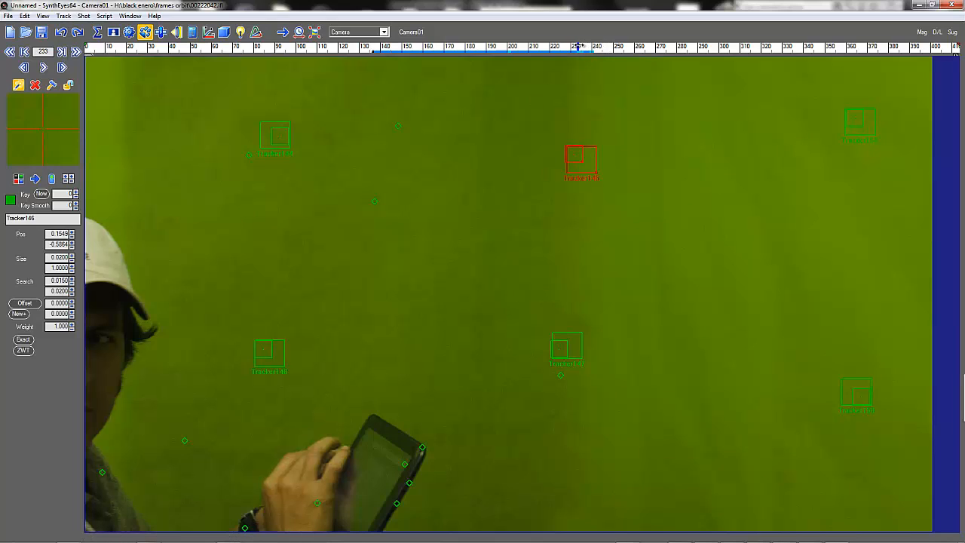
{"action": "left_click", "coordinate": [578, 46]}
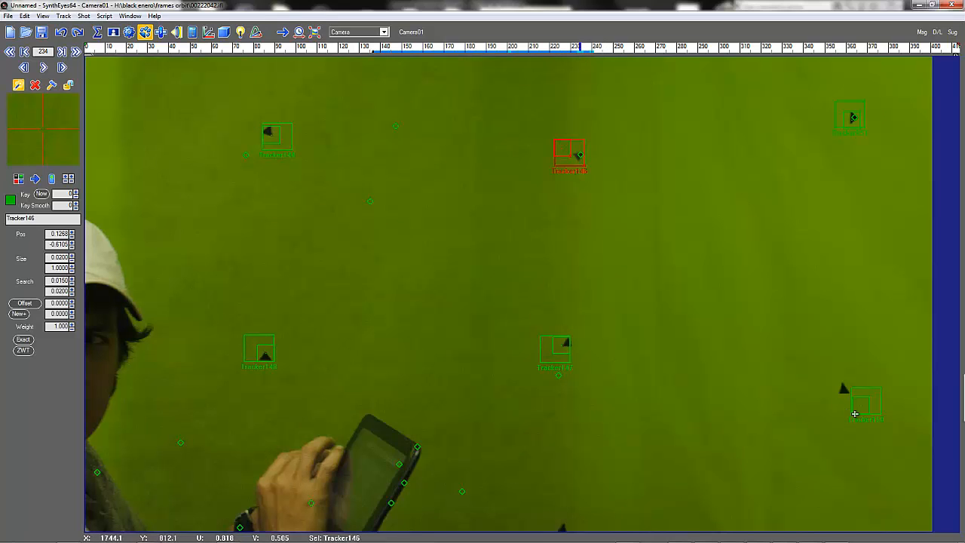
{"action": "left_click_drag", "start_coordinate": [864, 397], "coordinate": [846, 390]}
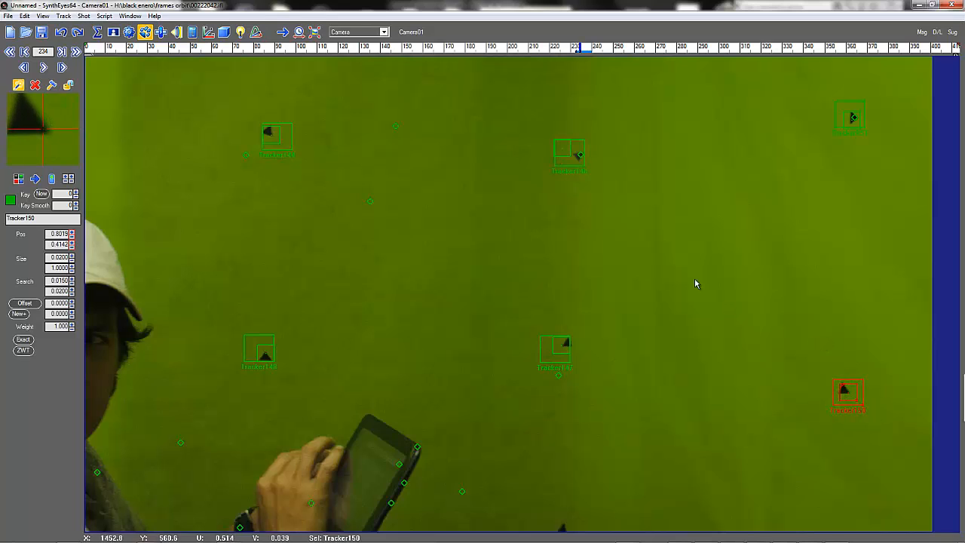
{"action": "left_click", "coordinate": [569, 155]}
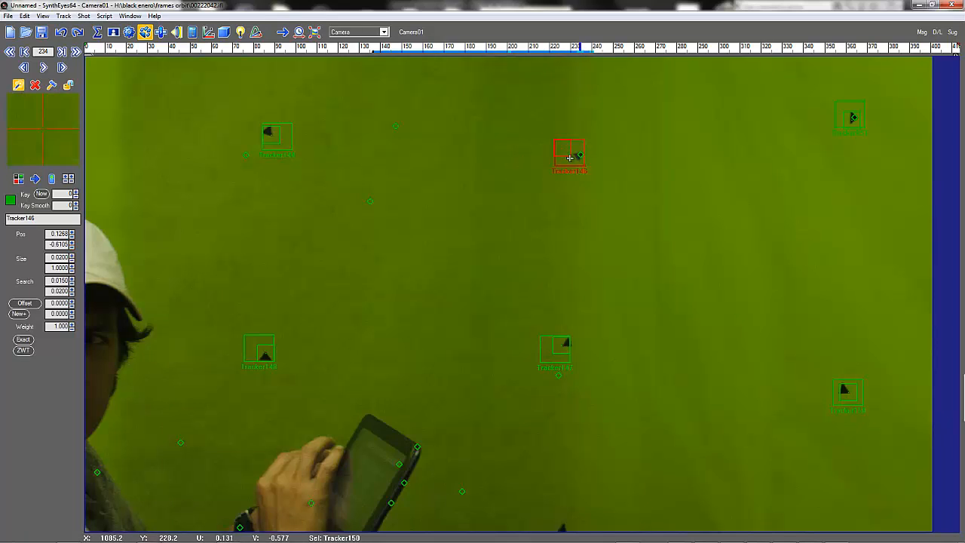
{"action": "left_click_drag", "start_coordinate": [621, 195], "coordinate": [631, 200]}
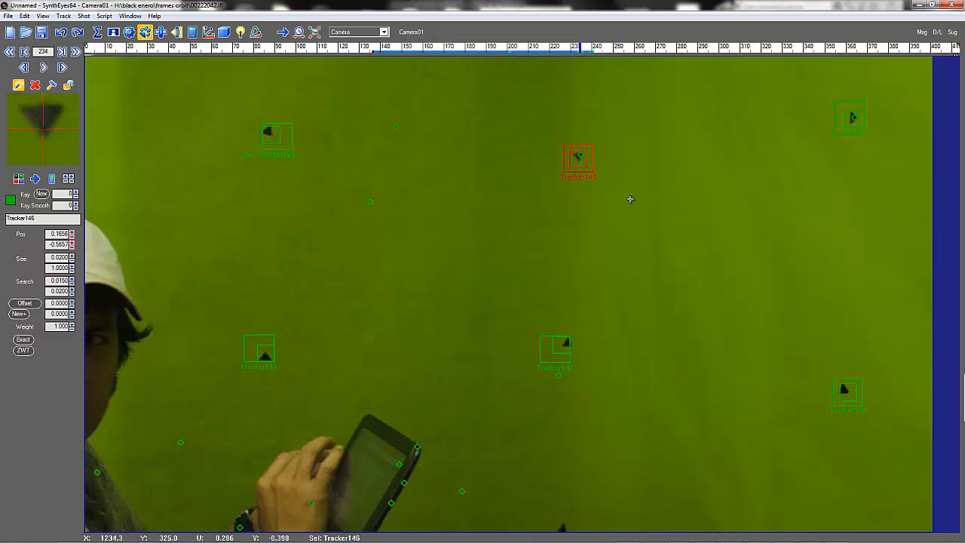
Play the shot forward to check the correction, then return to frame 239 and disable Tracker146 there.
{"action": "left_click", "coordinate": [43, 67]}
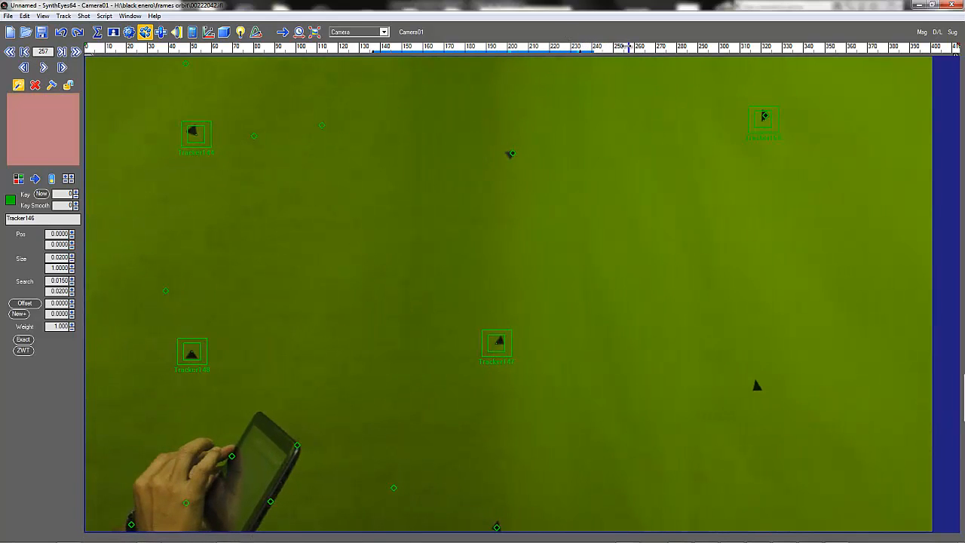
{"action": "left_click_drag", "start_coordinate": [629, 46], "coordinate": [591, 44]}
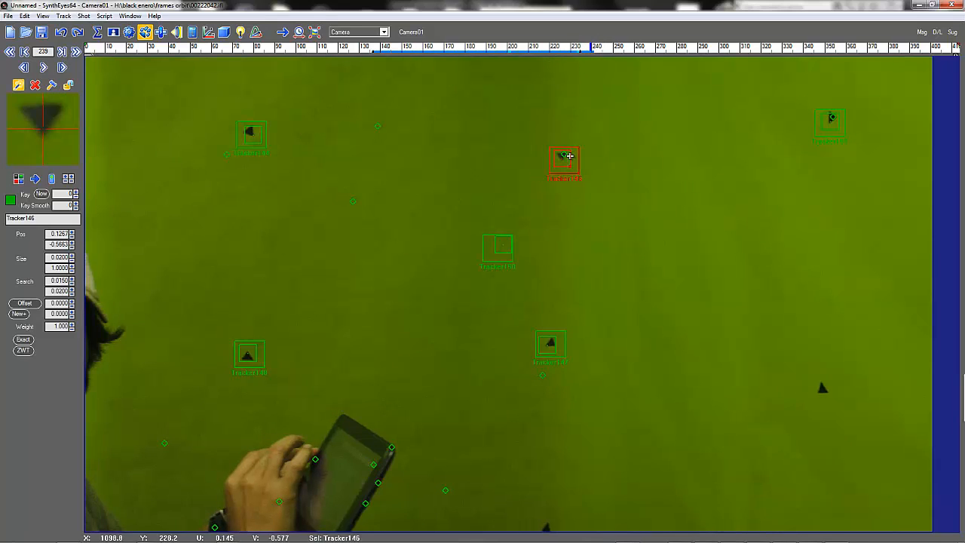
{"action": "left_click", "coordinate": [51, 181]}
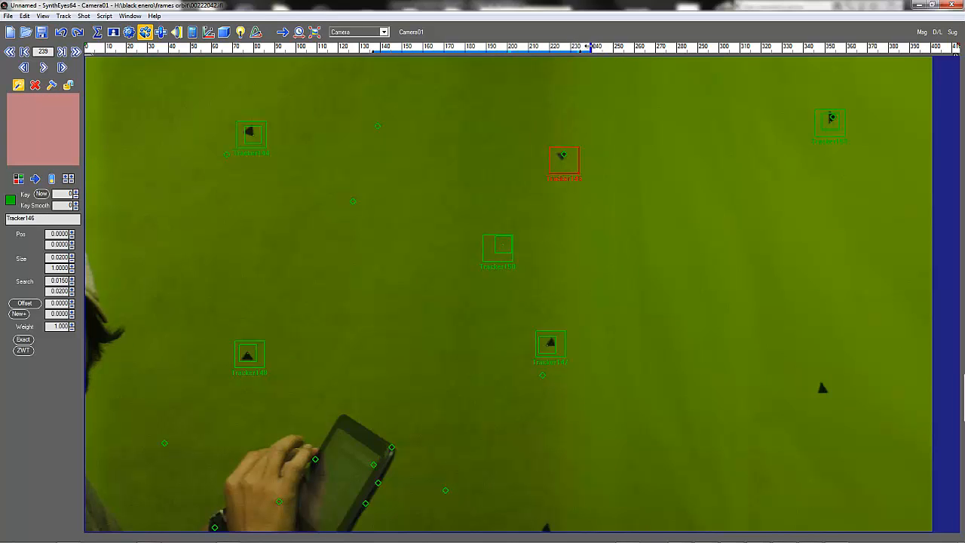
At frame 240, add a replacement tracker on Tracker146's wall marker and track it forward to the end of the shot.
{"action": "left_click_drag", "start_coordinate": [591, 49], "coordinate": [593, 49]}
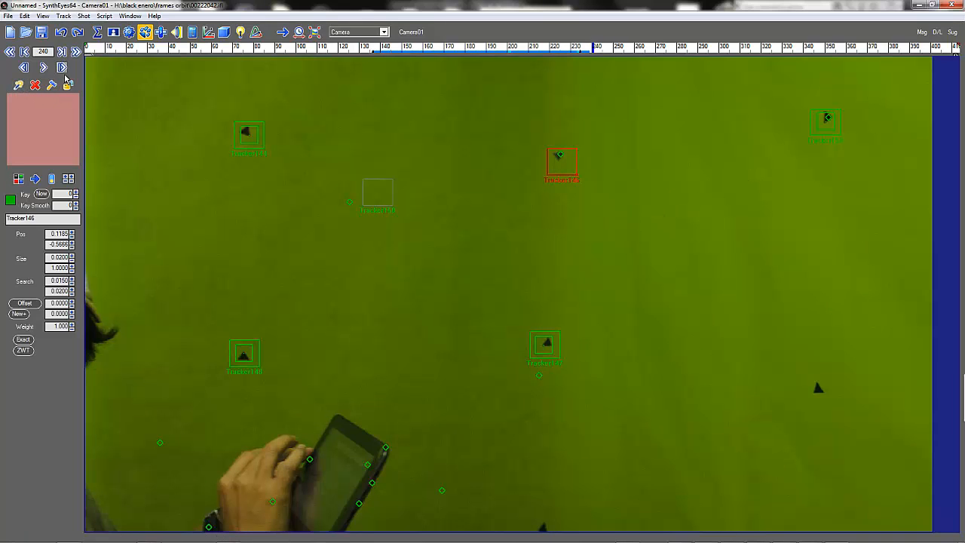
{"action": "left_click", "coordinate": [18, 87]}
{"action": "left_click_drag", "start_coordinate": [599, 171], "coordinate": [442, 139]}
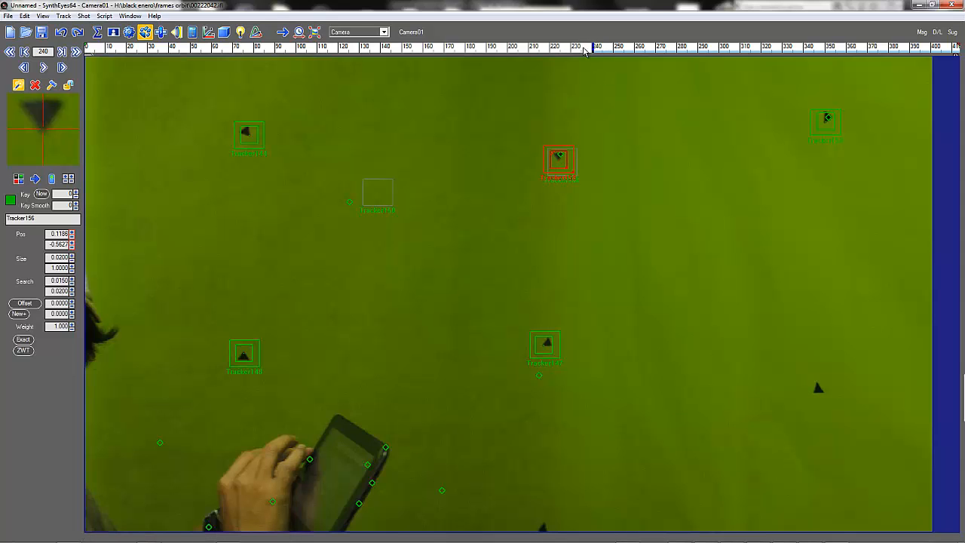
{"action": "left_click_drag", "start_coordinate": [593, 47], "coordinate": [593, 46]}
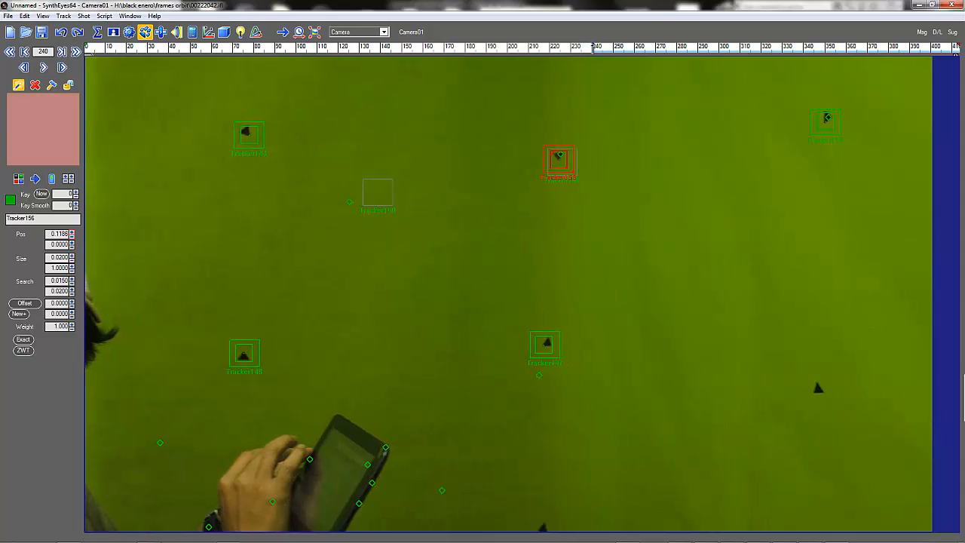
{"action": "left_click", "coordinate": [42, 67]}
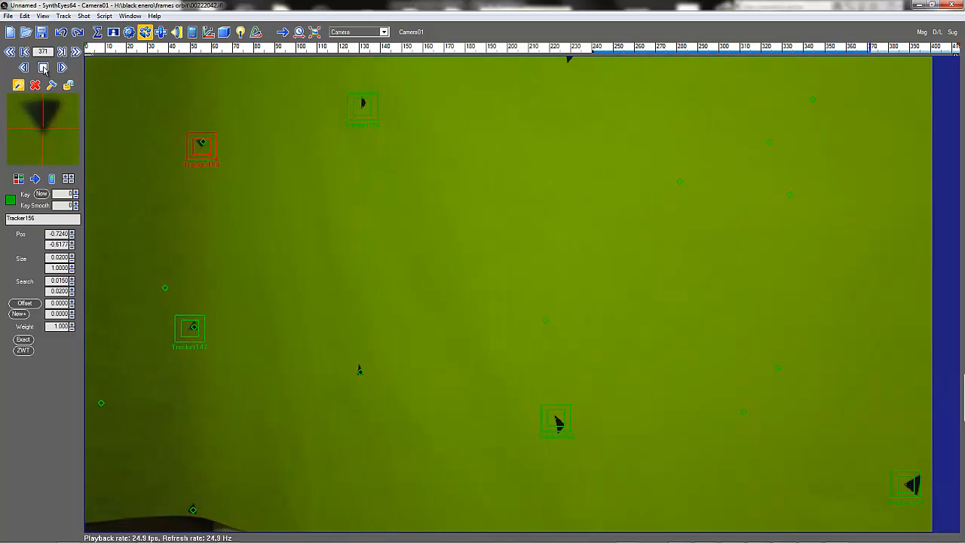
{"action": "left_click", "coordinate": [43, 67]}
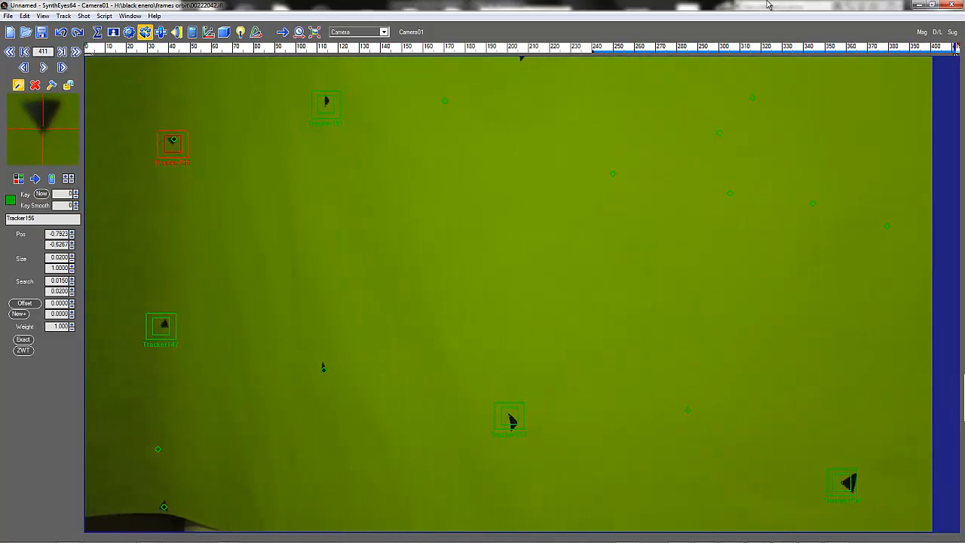
Return to frame 232 and delete Tracker150 from the lower far-right triangle marker.
{"action": "left_click_drag", "start_coordinate": [921, 47], "coordinate": [576, 98]}
{"action": "left_click", "coordinate": [853, 388]}
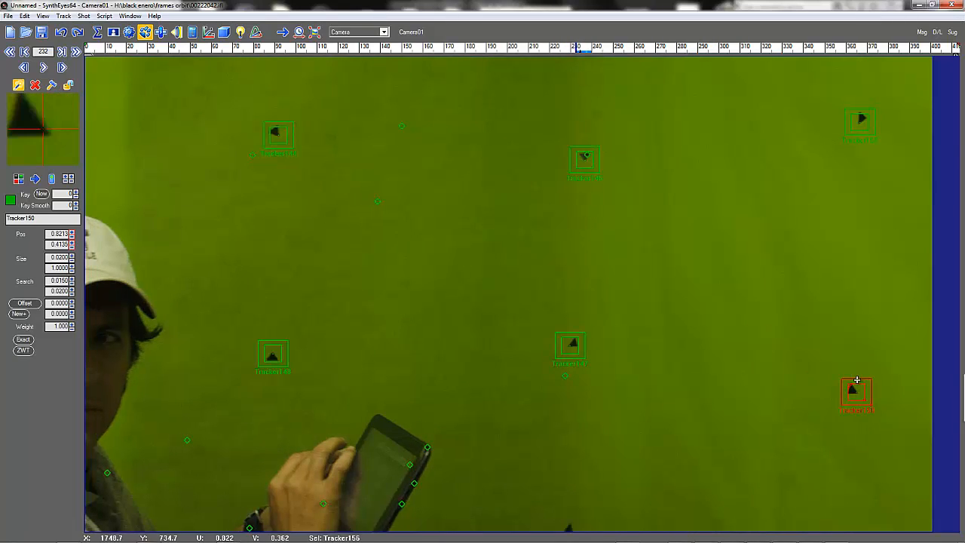
{"action": "key", "text": "Delete"}
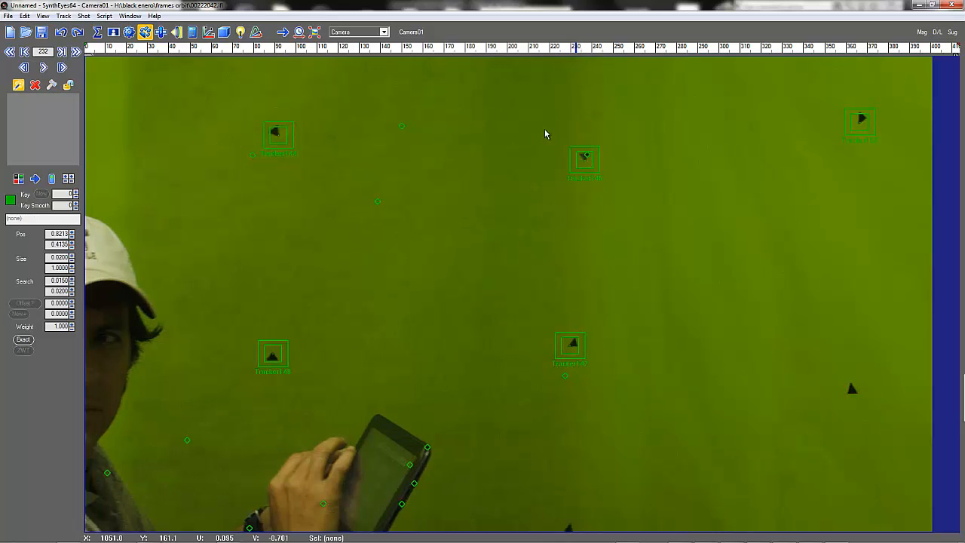
At frame 234, add a new tracker on the tip of the lower far-right triangle marker and track it to the shot's end.
{"action": "left_click_drag", "start_coordinate": [576, 48], "coordinate": [580, 49]}
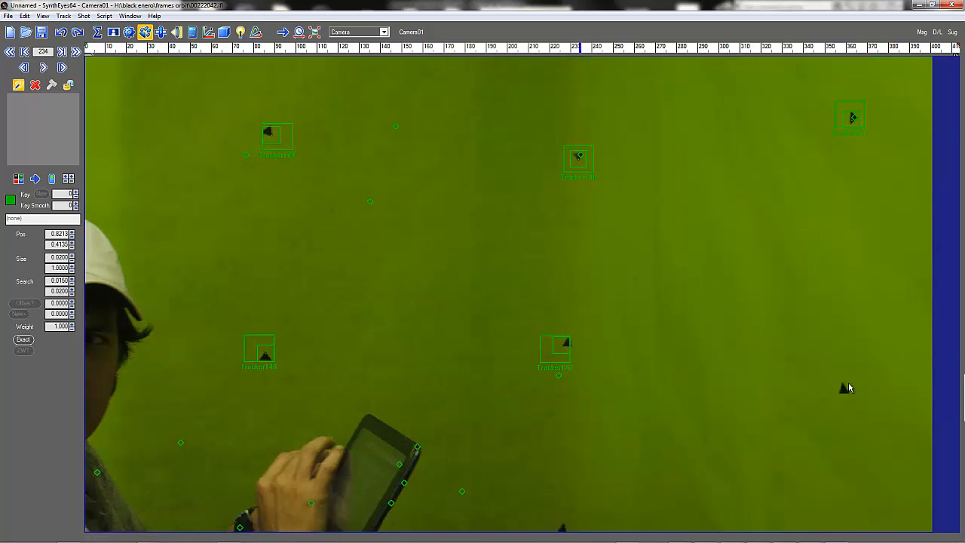
{"action": "left_click", "coordinate": [844, 388]}
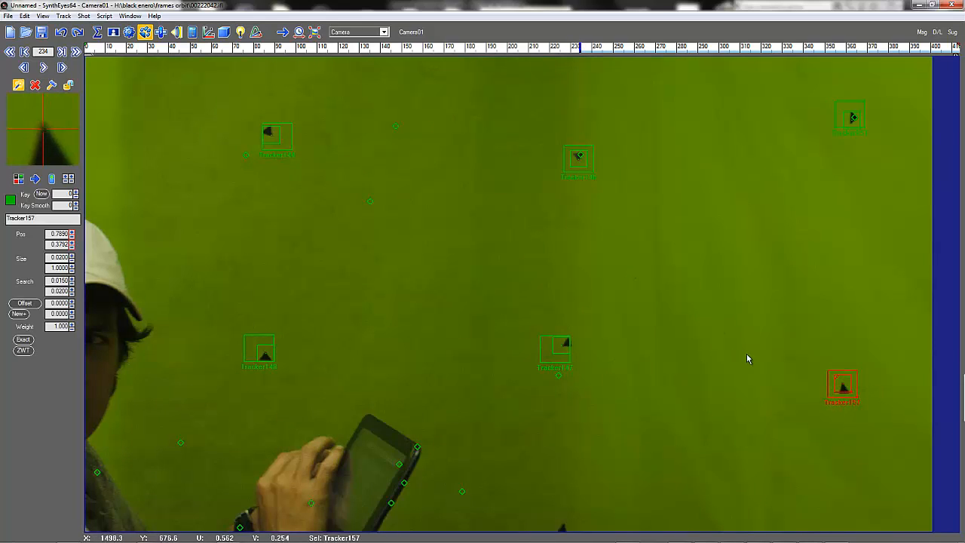
{"action": "left_click", "coordinate": [43, 67]}
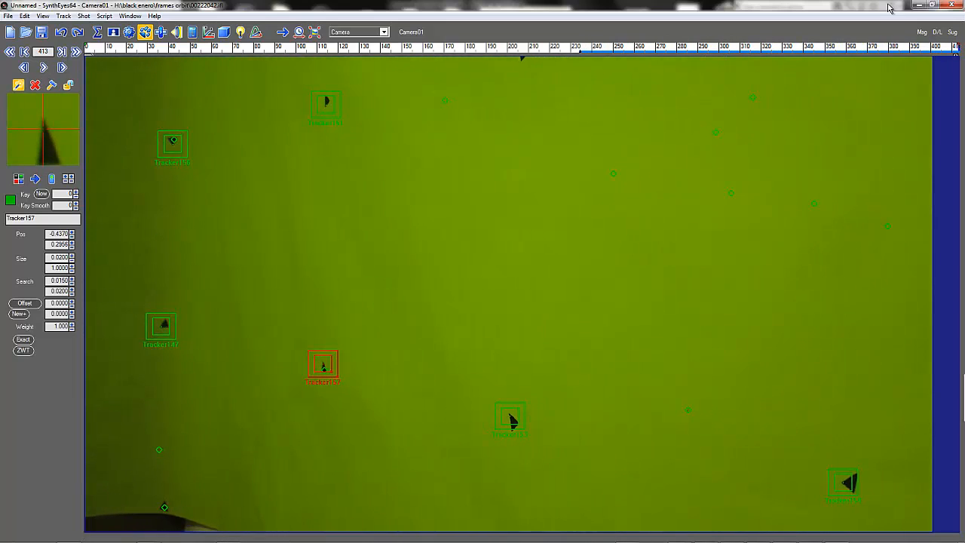
Check Tracker154 from the last frame back to frame 371, return to frame 1, and solve the camera.
{"action": "mouse_move", "coordinate": [957, 46]}
{"action": "left_mouse_down"}
{"action": "mouse_move", "coordinate": [656, 54]}
{"action": "mouse_move", "coordinate": [668, 50]}
{"action": "mouse_move", "coordinate": [336, 75]}
{"action": "mouse_move", "coordinate": [140, 68]}
{"action": "mouse_move", "coordinate": [189, 52]}
{"action": "mouse_move", "coordinate": [302, 49]}
{"action": "mouse_move", "coordinate": [961, 51]}
{"action": "left_mouse_up"}
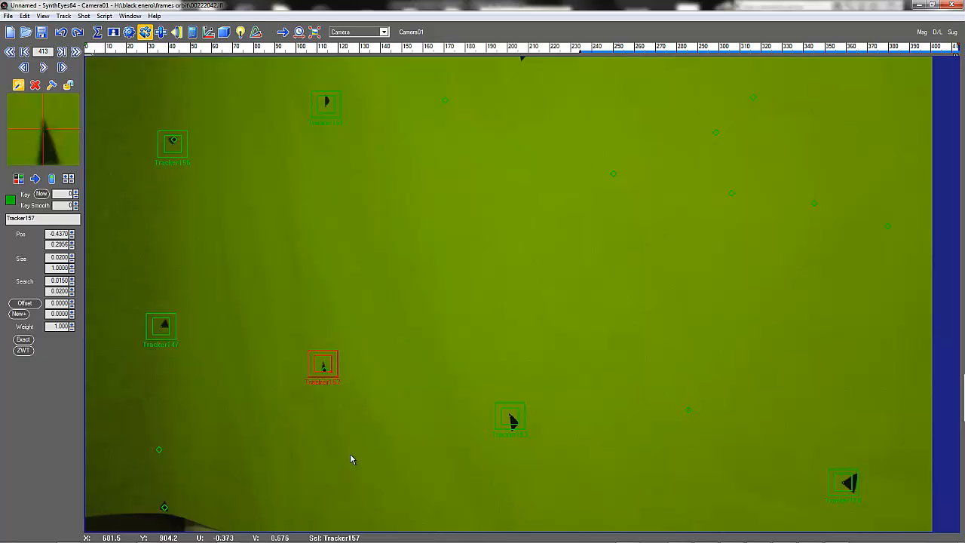
{"action": "left_click", "coordinate": [847, 487]}
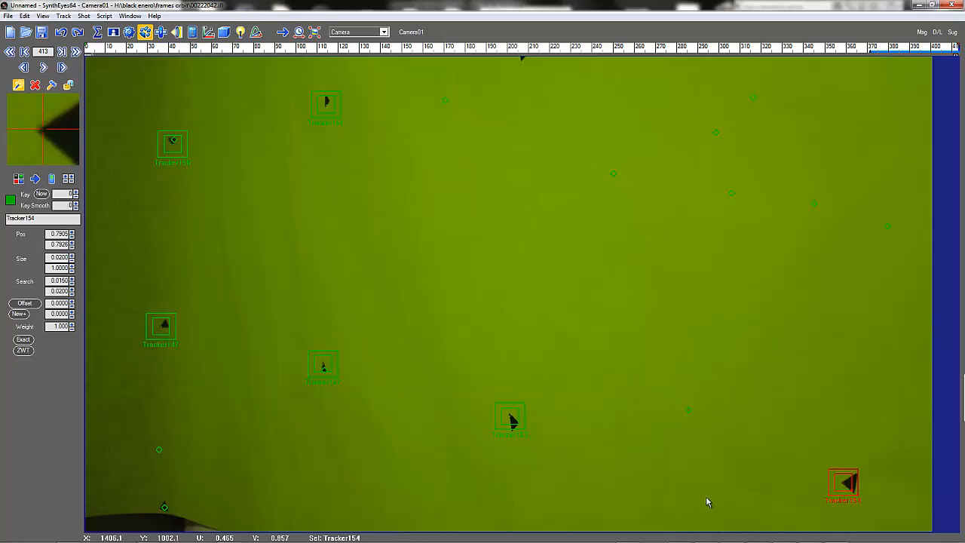
{"action": "left_click_drag", "start_coordinate": [958, 46], "coordinate": [874, 47]}
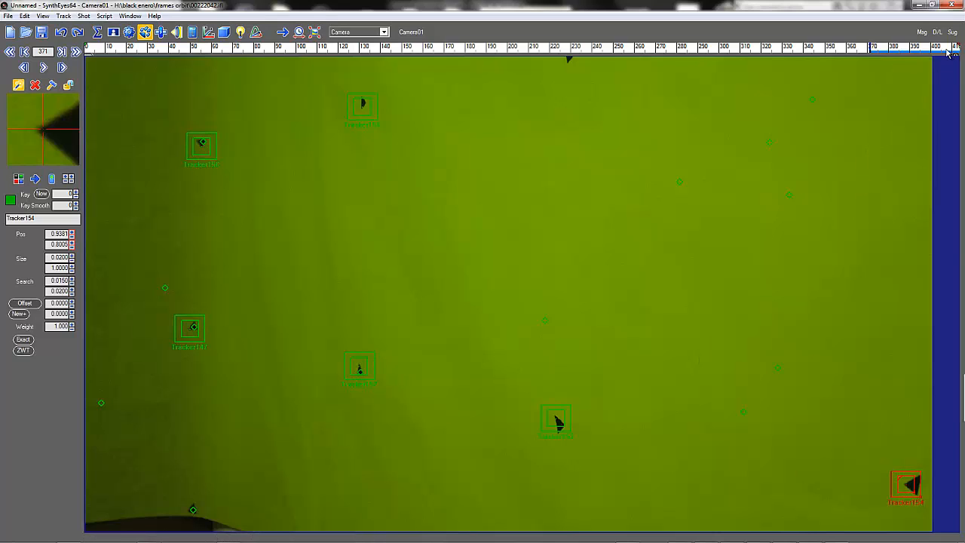
{"action": "left_click_drag", "start_coordinate": [875, 50], "coordinate": [87, 72]}
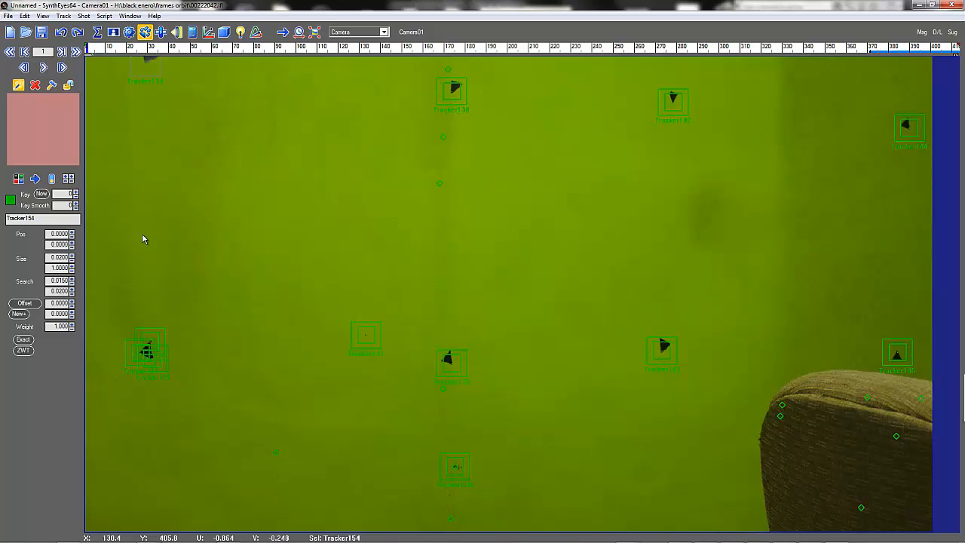
{"action": "left_click", "coordinate": [18, 85]}
{"action": "left_click", "coordinate": [97, 32]}
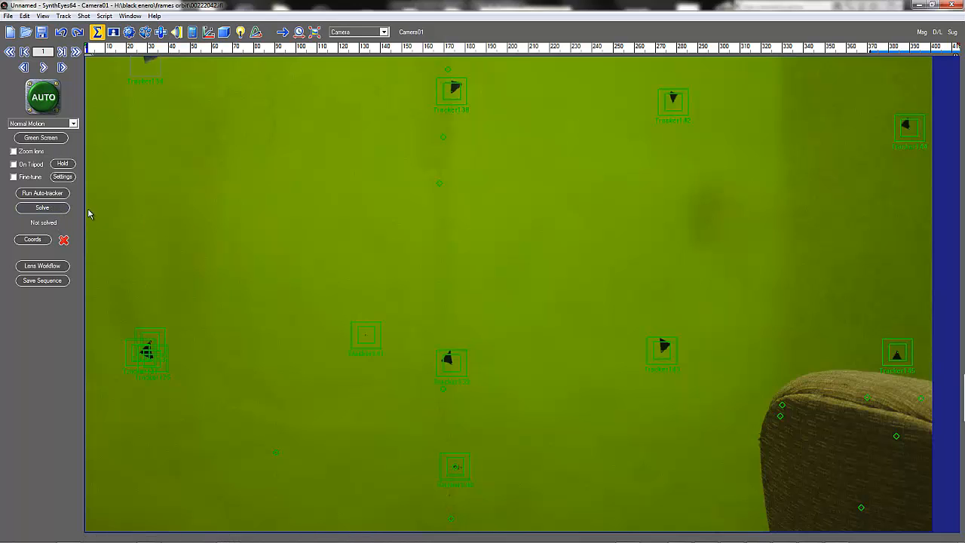
{"action": "left_click", "coordinate": [47, 208]}
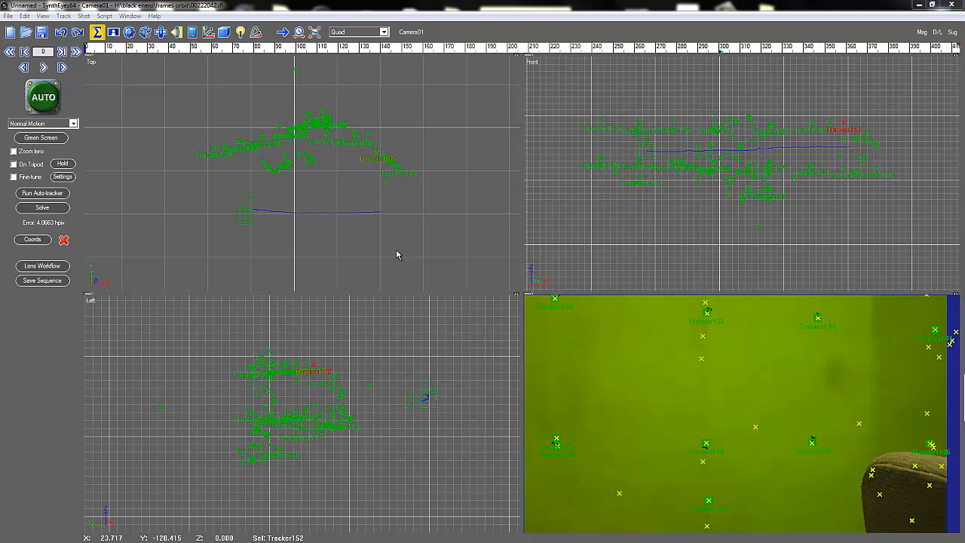
Examine the solved camera path and tracker points at frames 49, 255 and 167, selecting upper wall-marker trackers to locate them in the other views.
{"action": "mouse_move", "coordinate": [405, 253]}
{"action": "middle_mouse_down"}
{"action": "mouse_move", "coordinate": [396, 243]}
{"action": "mouse_move", "coordinate": [394, 251]}
{"action": "middle_mouse_up"}
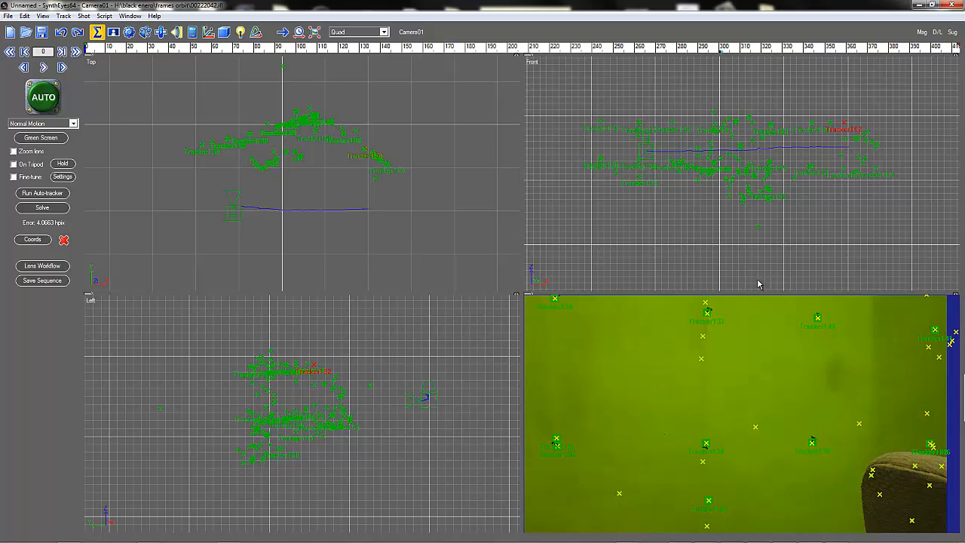
{"action": "left_click_drag", "start_coordinate": [88, 50], "coordinate": [190, 53]}
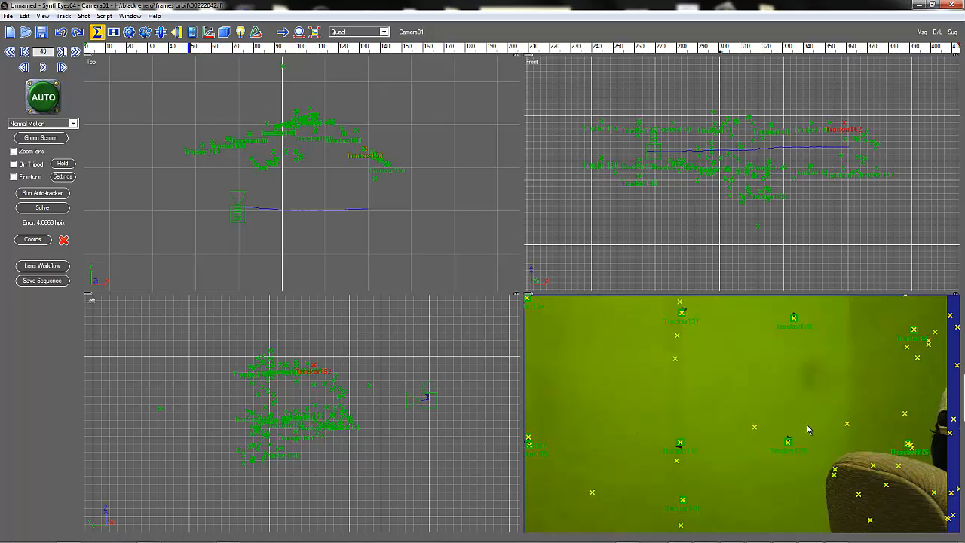
{"action": "mouse_move", "coordinate": [189, 47]}
{"action": "left_mouse_down"}
{"action": "mouse_move", "coordinate": [528, 50]}
{"action": "mouse_move", "coordinate": [587, 68]}
{"action": "mouse_move", "coordinate": [624, 67]}
{"action": "left_mouse_up"}
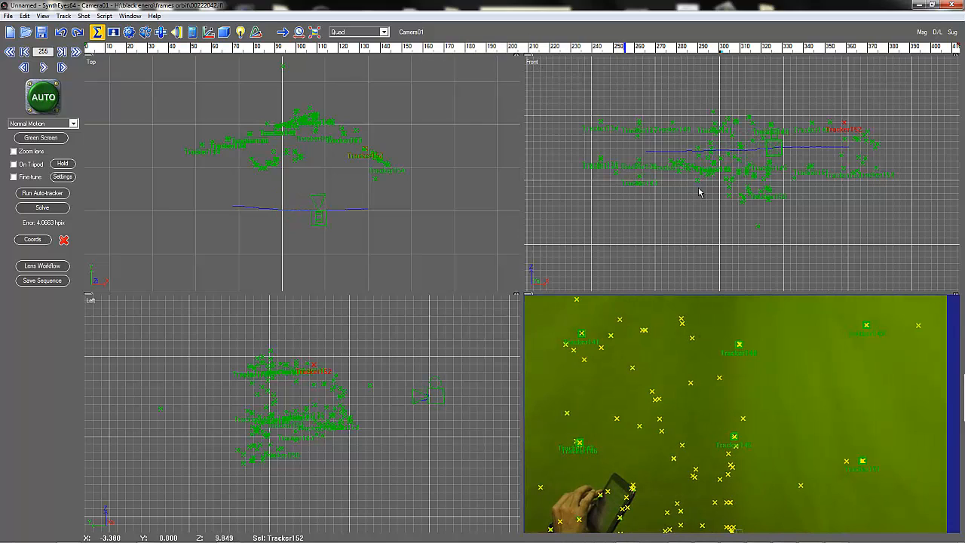
{"action": "right_click", "coordinate": [579, 96]}
{"action": "left_click", "coordinate": [694, 77]}
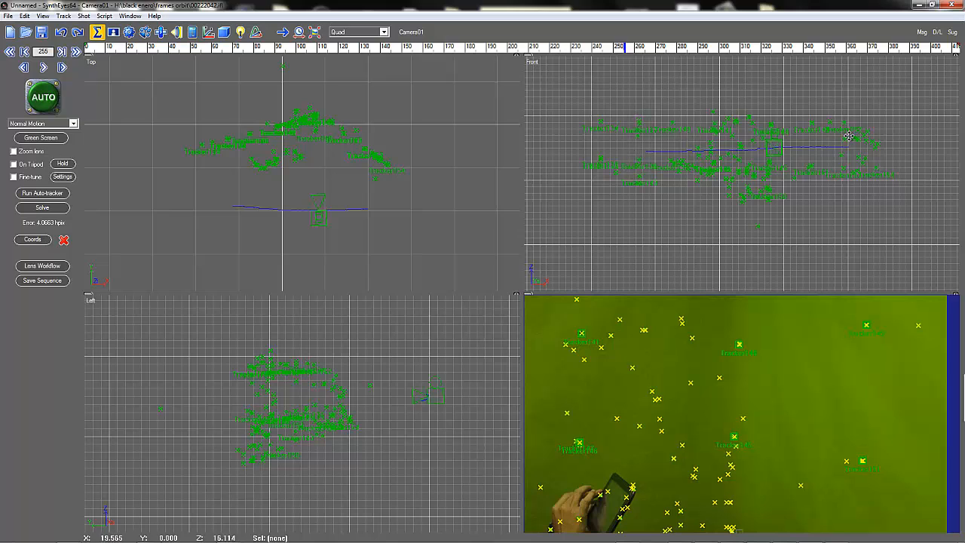
{"action": "left_click_drag", "start_coordinate": [625, 51], "coordinate": [441, 71]}
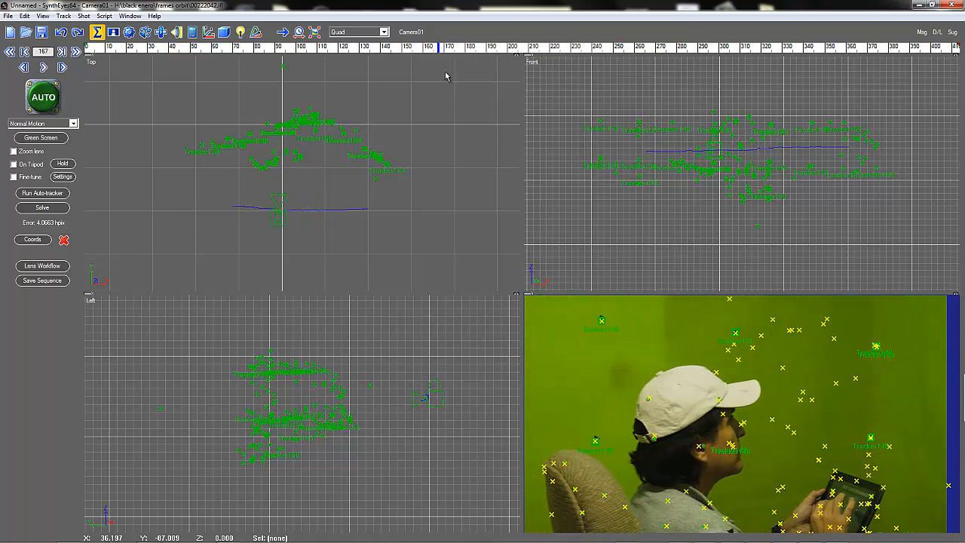
{"action": "left_click", "coordinate": [600, 319]}
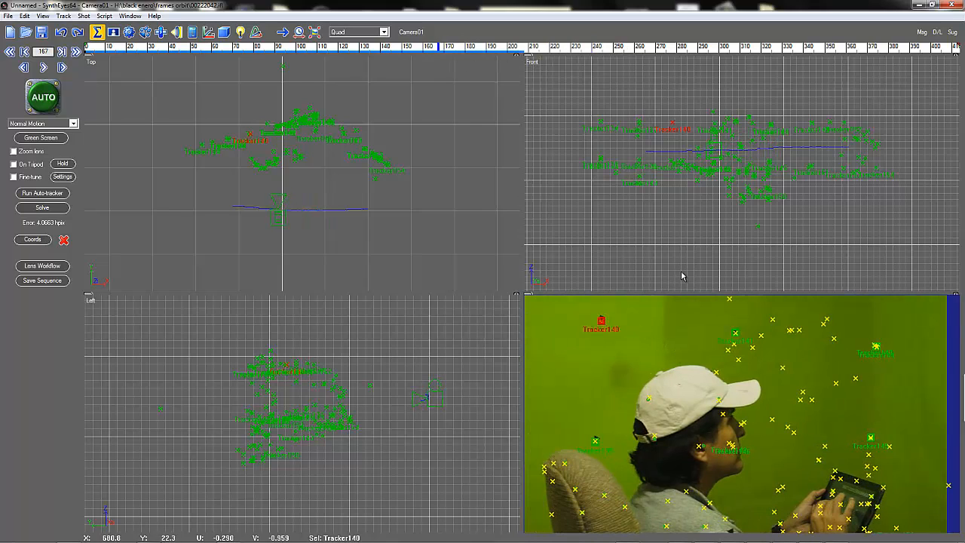
{"action": "left_click", "coordinate": [734, 330]}
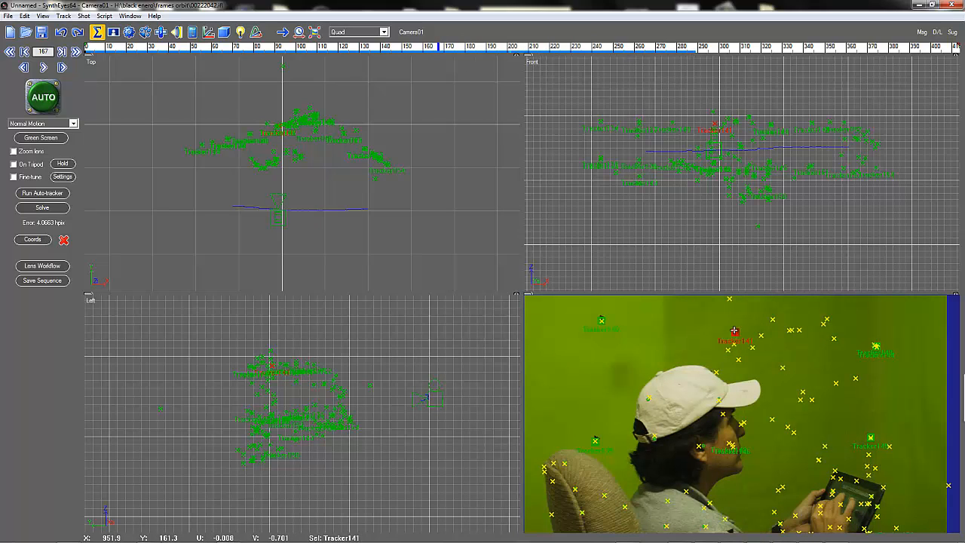
{"action": "left_click", "coordinate": [875, 345]}
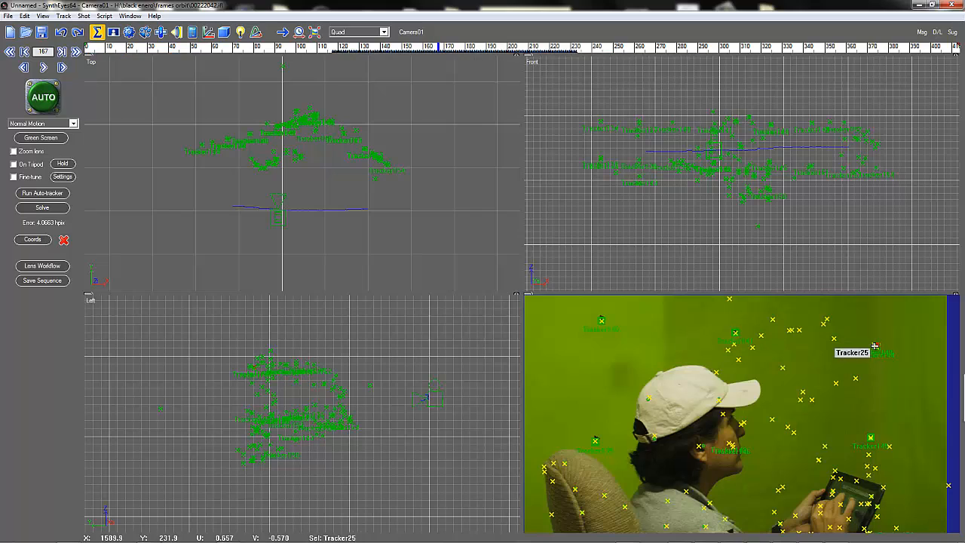
Select the lower wall-marker trackers to locate them in the other views, and scrub the solved camera path from the start to frame 110.
{"action": "left_click", "coordinate": [595, 440]}
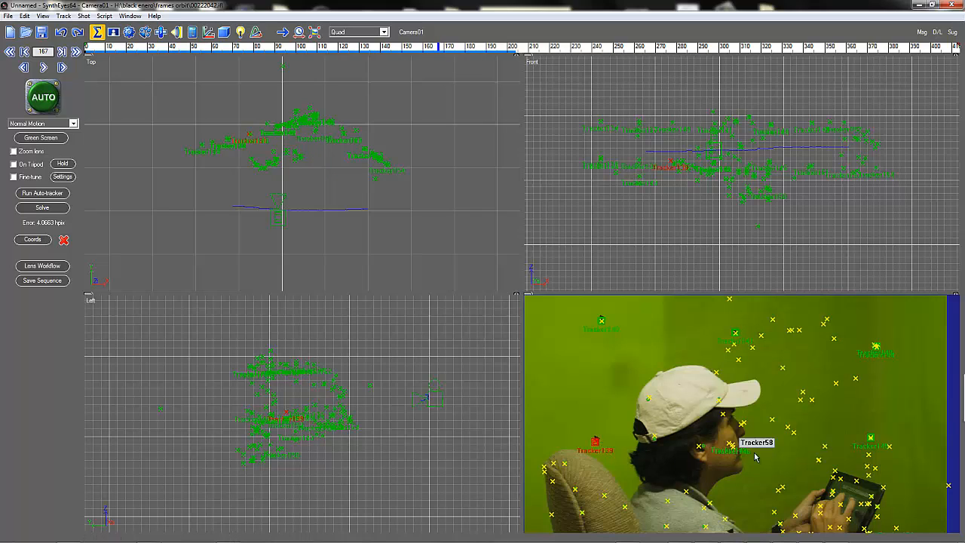
{"action": "left_click", "coordinate": [870, 437]}
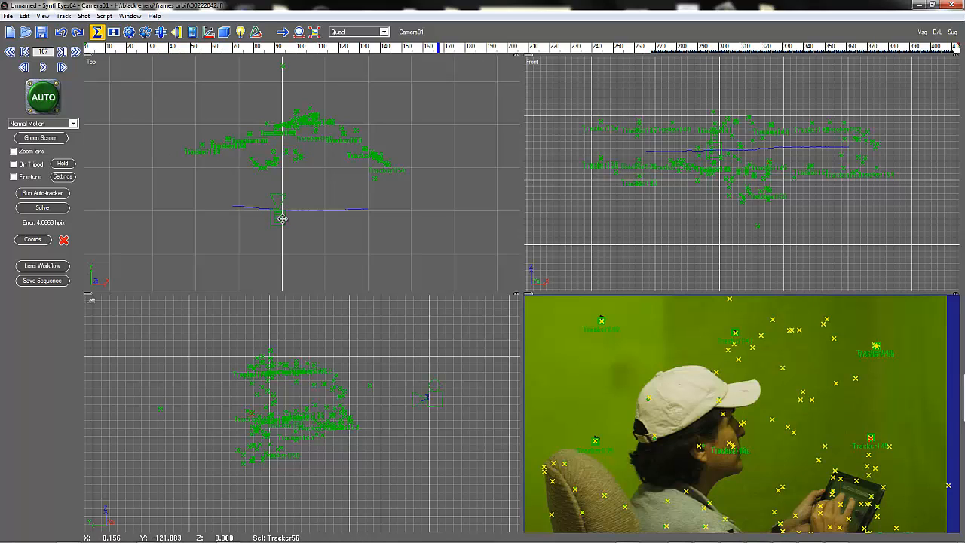
{"action": "left_click", "coordinate": [94, 49]}
{"action": "left_click_drag", "start_coordinate": [85, 48], "coordinate": [322, 54]}
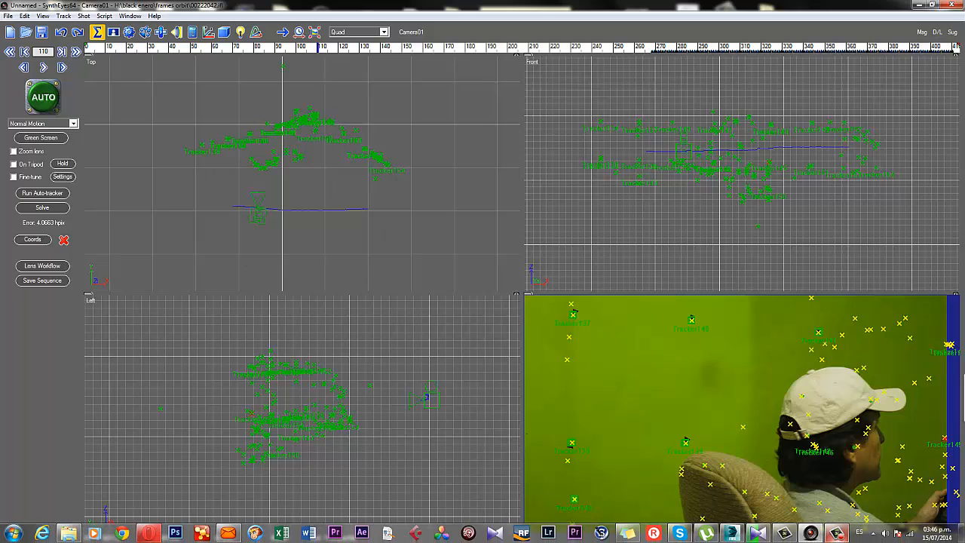
Switch to 3ds Max, orbit the space station interior to compare its walls with the solve, and return to SynthEyes.
{"action": "left_click", "coordinate": [731, 533]}
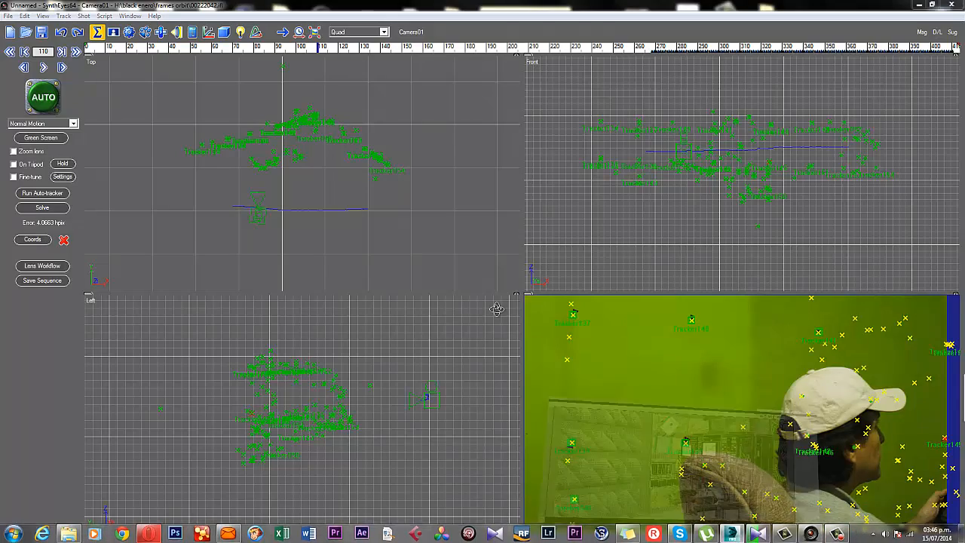
{"action": "mouse_move", "coordinate": [502, 259]}
{"action": "left_mouse_down"}
{"action": "mouse_move", "coordinate": [466, 276]}
{"action": "mouse_move", "coordinate": [490, 266]}
{"action": "left_mouse_up"}
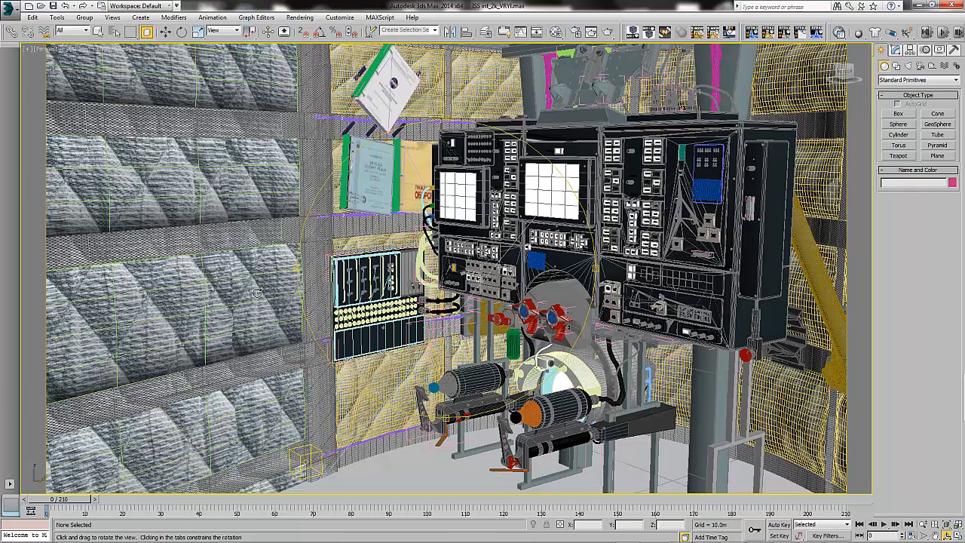
{"action": "left_click", "coordinate": [835, 535]}
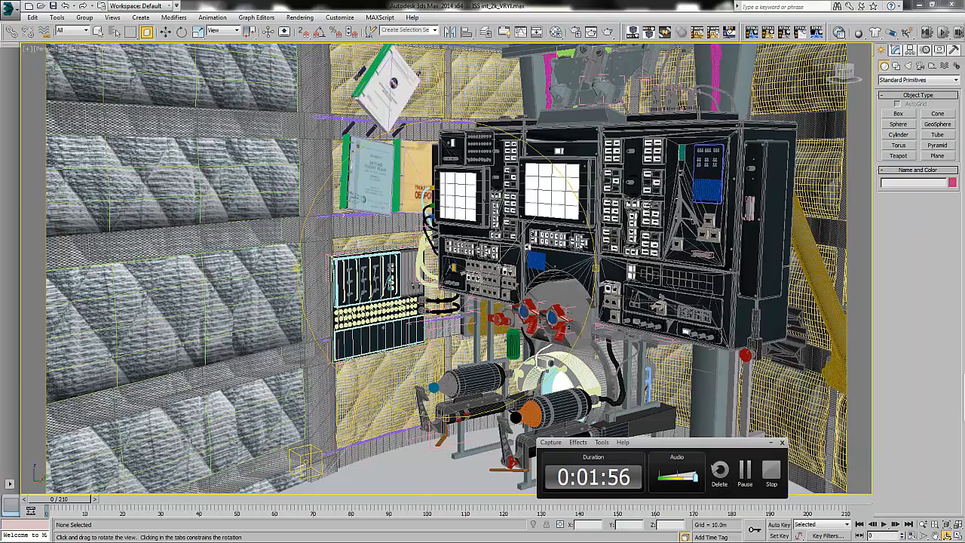
{"action": "left_click_drag", "start_coordinate": [362, 231], "coordinate": [411, 235]}
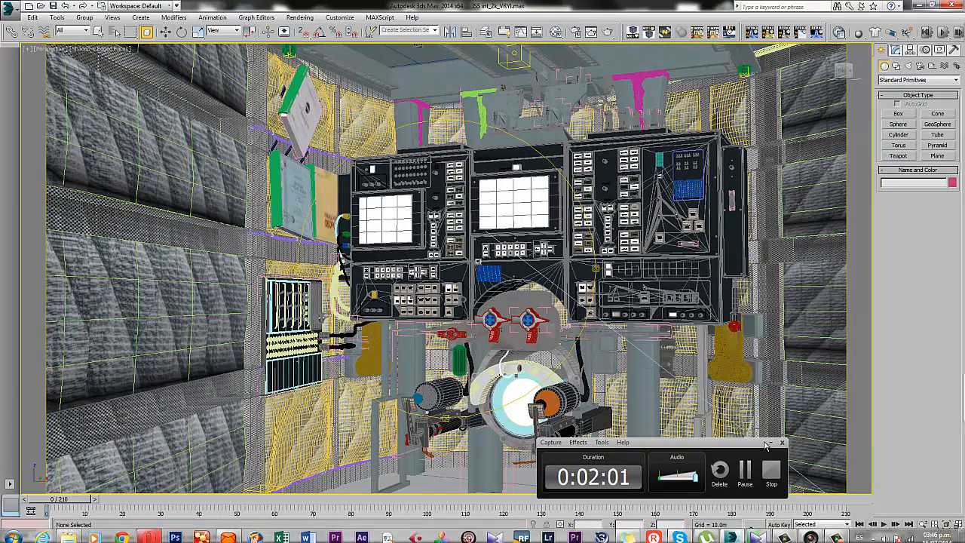
{"action": "left_click", "coordinate": [767, 443]}
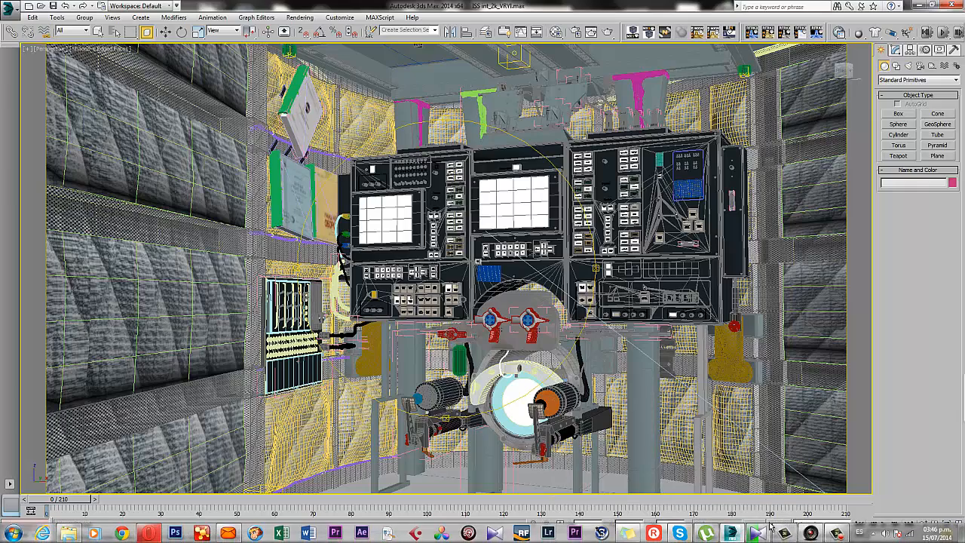
{"action": "mouse_move", "coordinate": [811, 532]}
{"action": "left_click", "coordinate": [805, 491]}
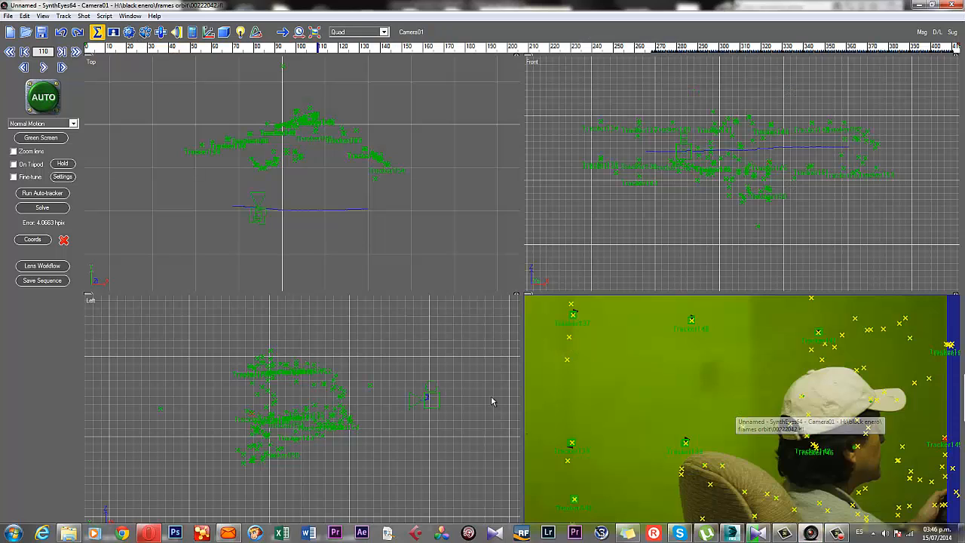
Select the solved camera and export the track as a Max Script v6/later file named tutor.ms with the default V6 or later settings.
{"action": "left_click", "coordinate": [255, 211]}
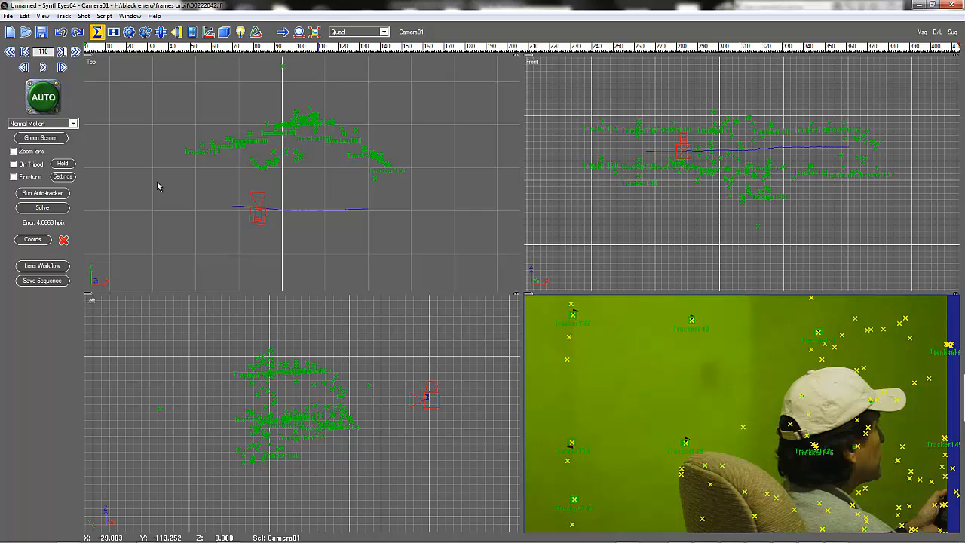
{"action": "left_click", "coordinate": [7, 16]}
{"action": "mouse_move", "coordinate": [52, 109]}
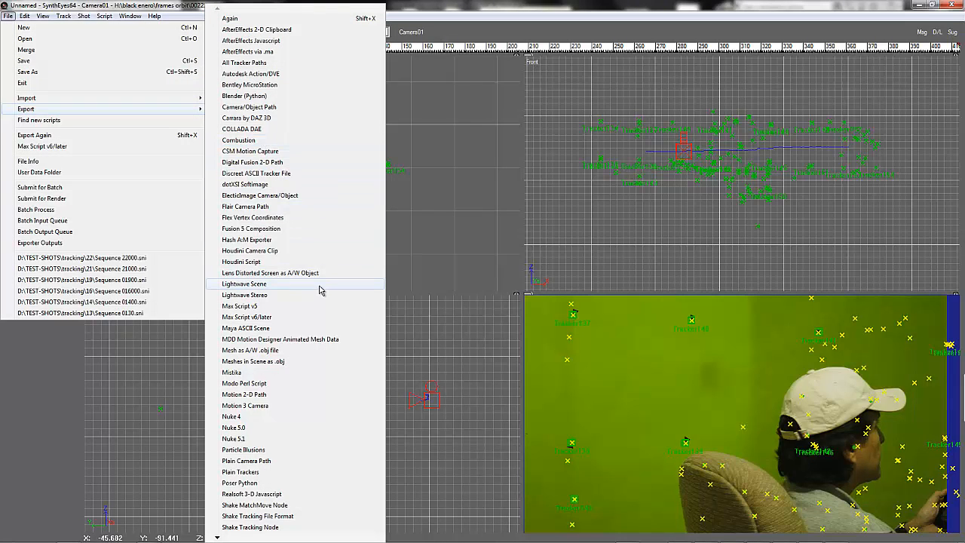
{"action": "left_click", "coordinate": [261, 318]}
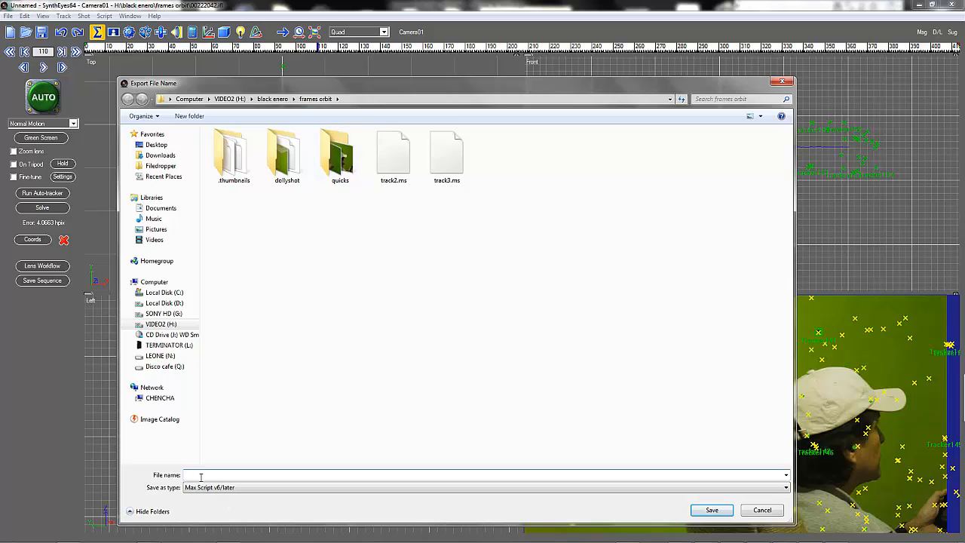
{"action": "type", "text": "tr"}
{"action": "left_click", "coordinate": [708, 511]}
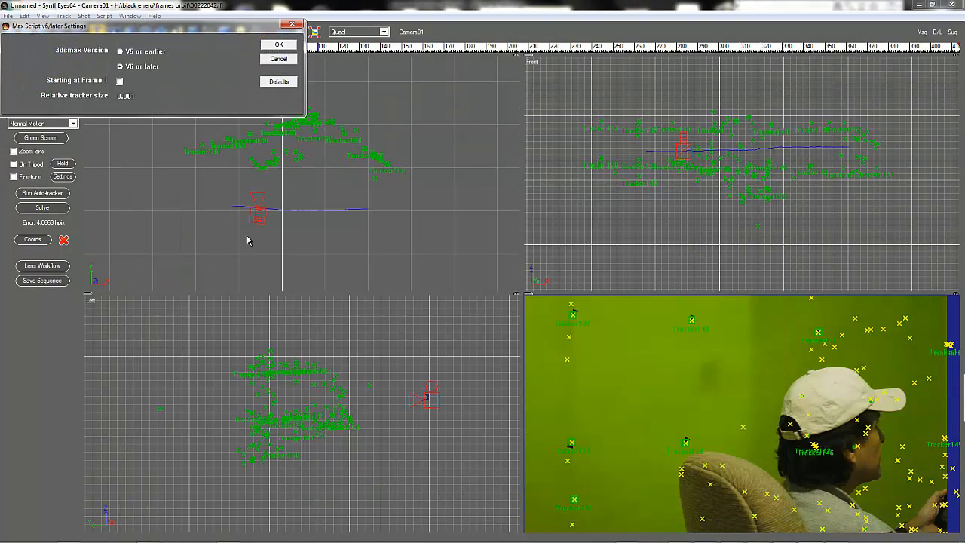
{"action": "left_click", "coordinate": [273, 48]}
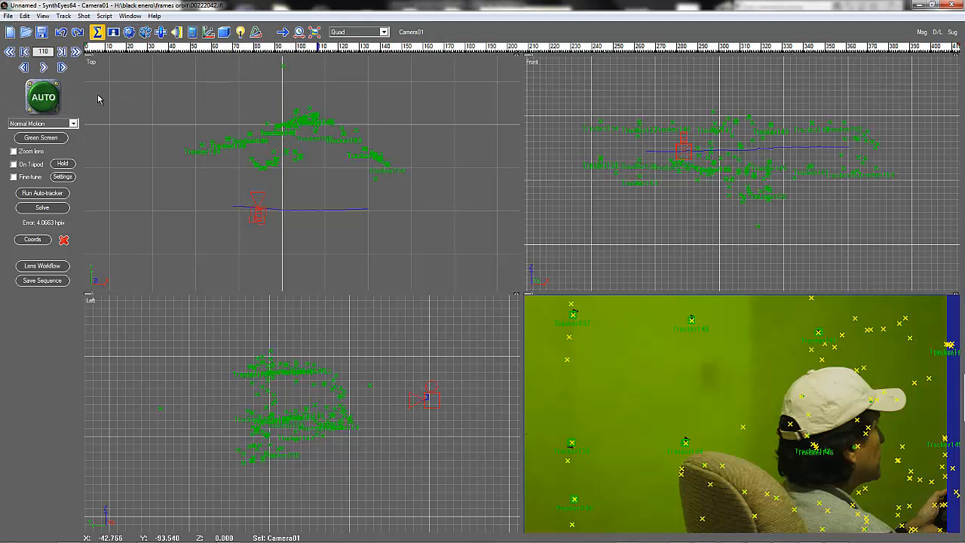
Save the SynthEyes project as a new file in the frames orbit folder.
{"action": "left_click", "coordinate": [9, 16]}
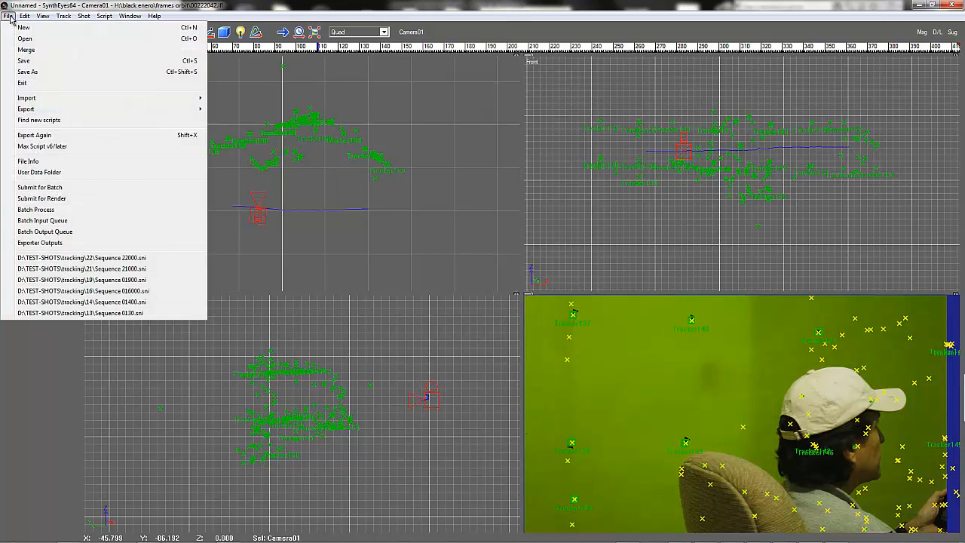
{"action": "left_click", "coordinate": [30, 72]}
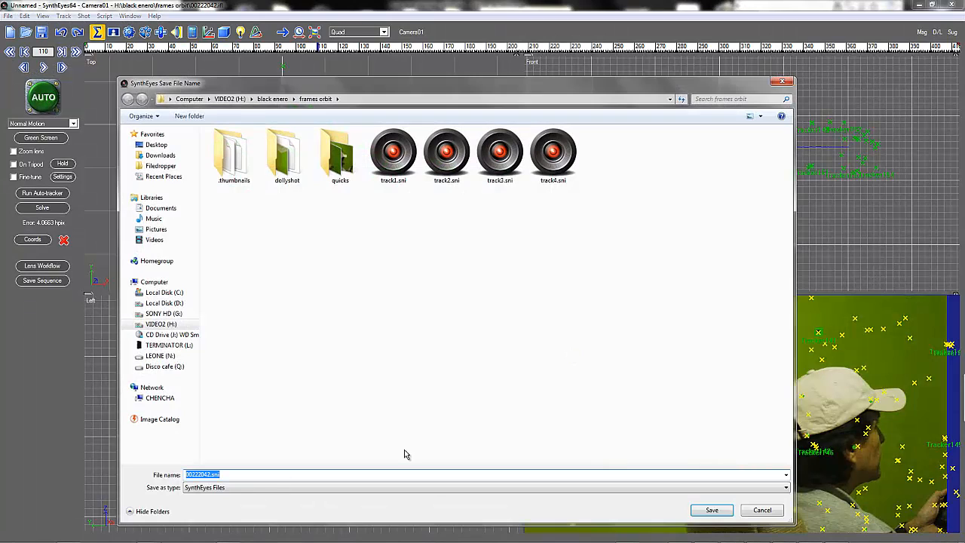
{"action": "left_click_drag", "start_coordinate": [214, 474], "coordinate": [138, 474]}
{"action": "left_click", "coordinate": [721, 515]}
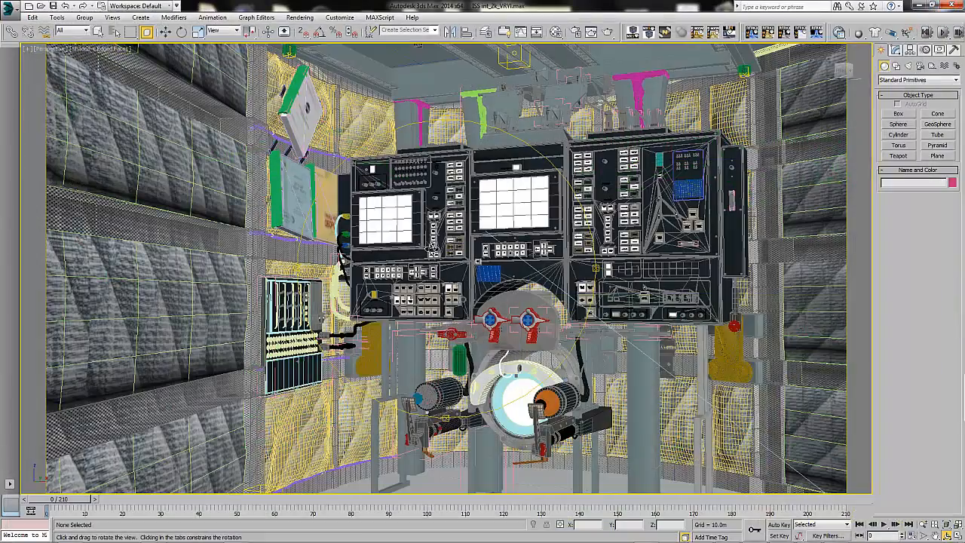
In 3ds Max, show all four viewports and delete VRayPhysicalCamera001 from the scene.
{"action": "left_click_drag", "start_coordinate": [433, 248], "coordinate": [400, 258]}
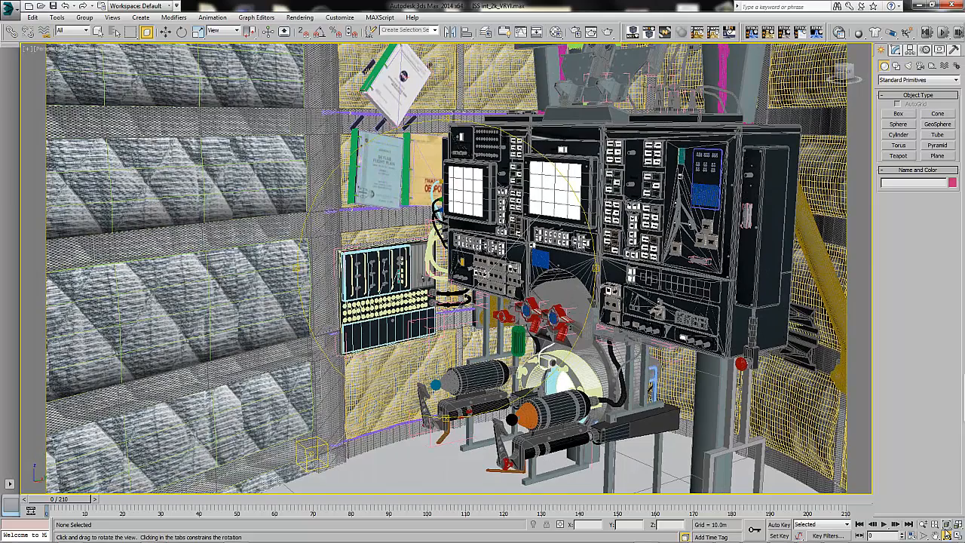
{"action": "left_click", "coordinate": [947, 525]}
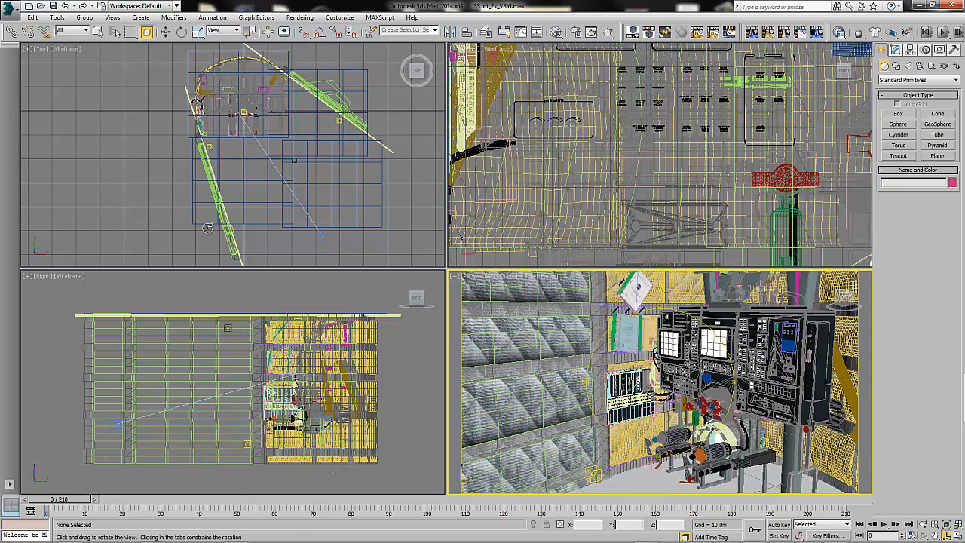
{"action": "left_click", "coordinate": [98, 31]}
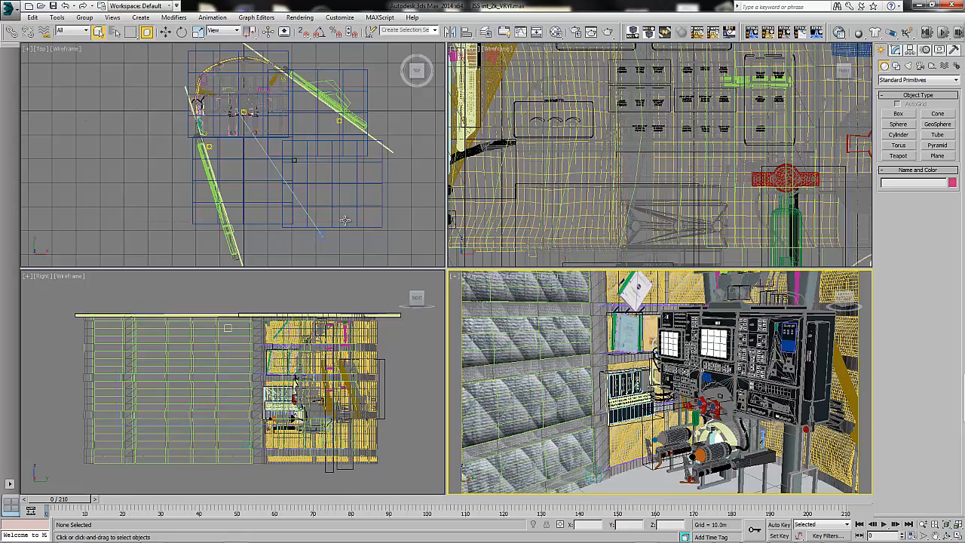
{"action": "left_click", "coordinate": [322, 236]}
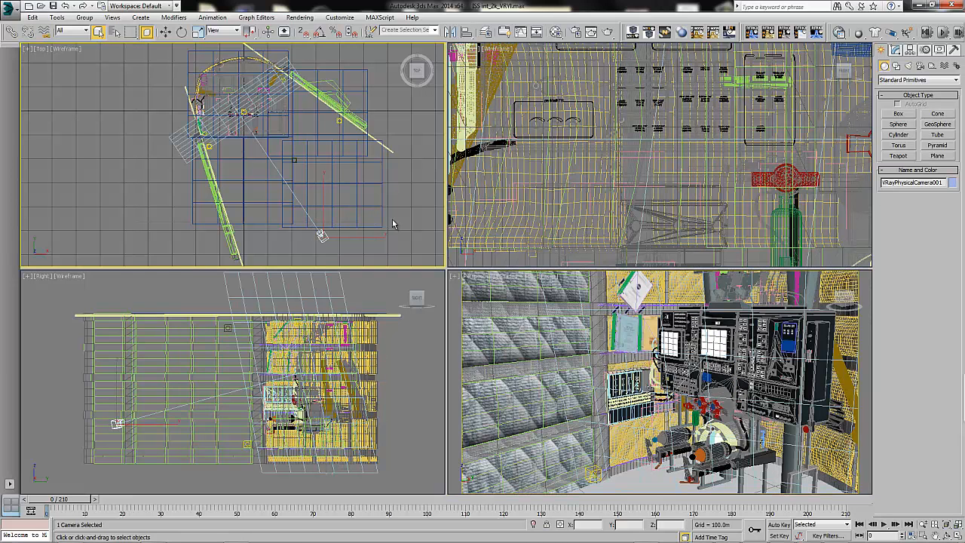
{"action": "key", "text": "Delete"}
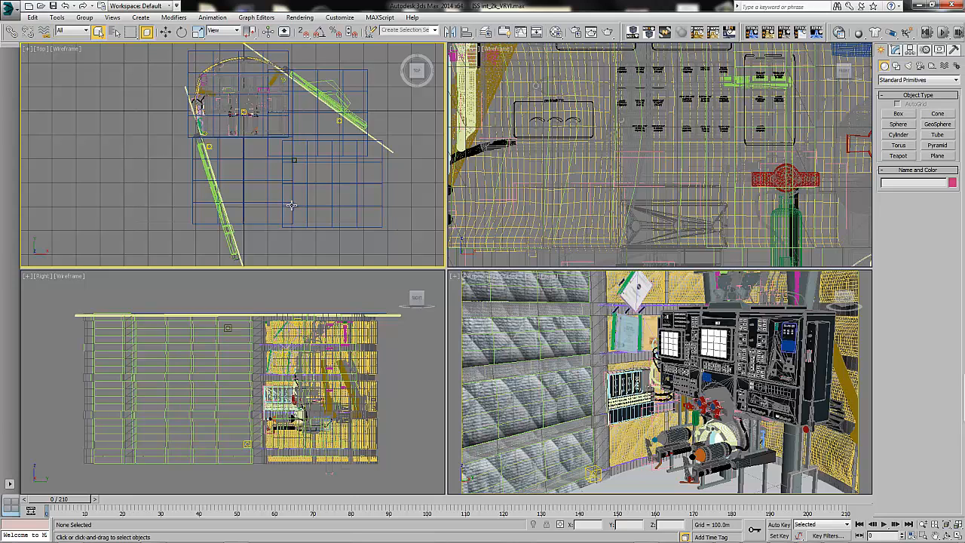
Run the exported script tutor.ms from the black enero\frames orbit folder on the VIDEO2 (H:) drive.
{"action": "middle_click_drag", "start_coordinate": [287, 204], "coordinate": [259, 196]}
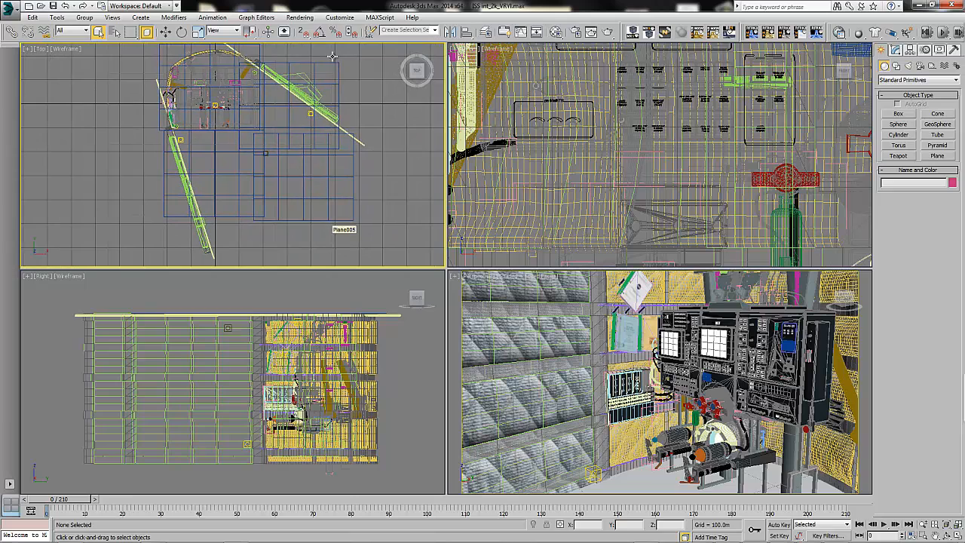
{"action": "left_click", "coordinate": [377, 17]}
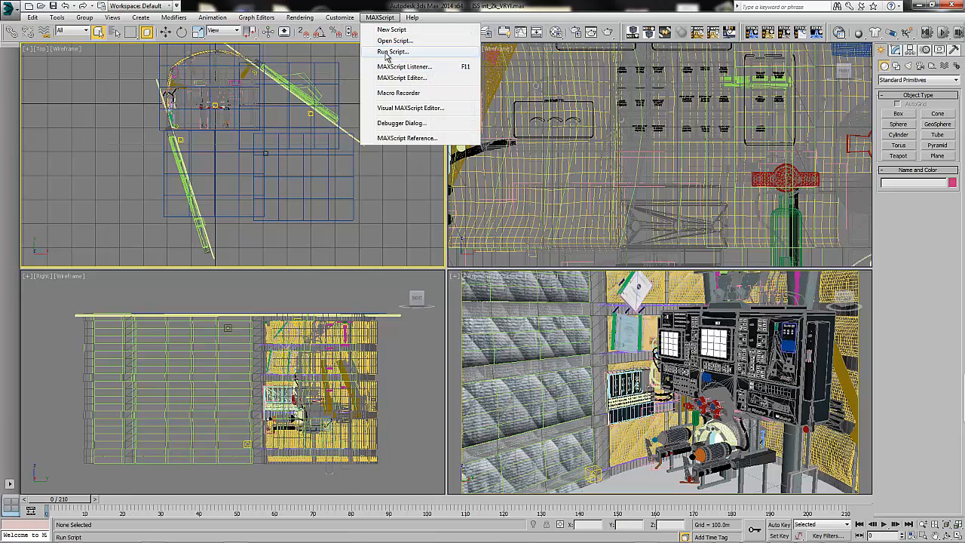
{"action": "left_click", "coordinate": [389, 40]}
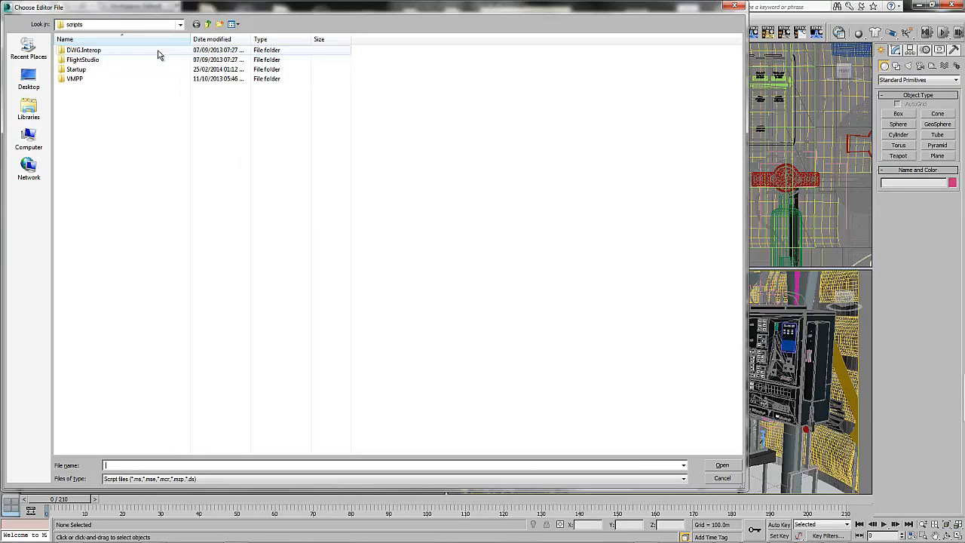
{"action": "left_click", "coordinate": [180, 24]}
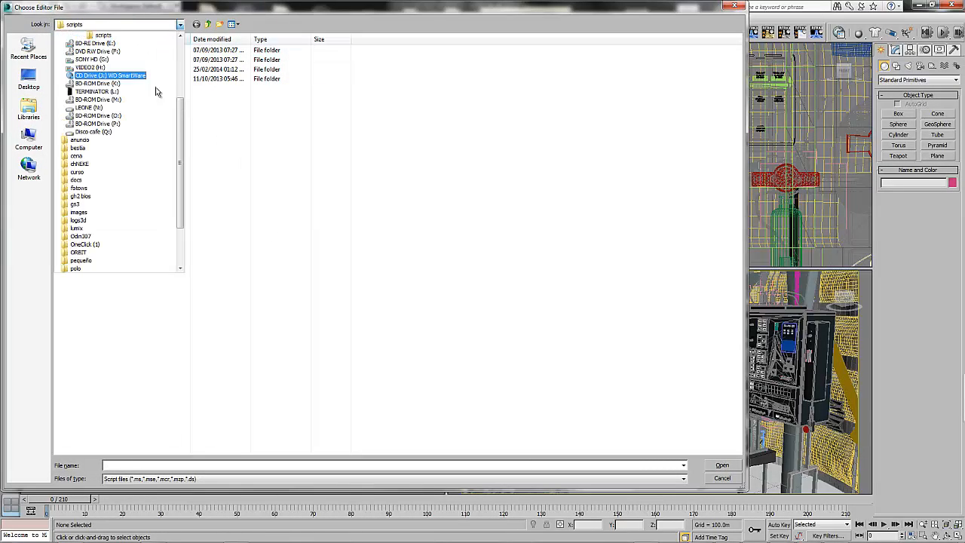
{"action": "left_click", "coordinate": [118, 69]}
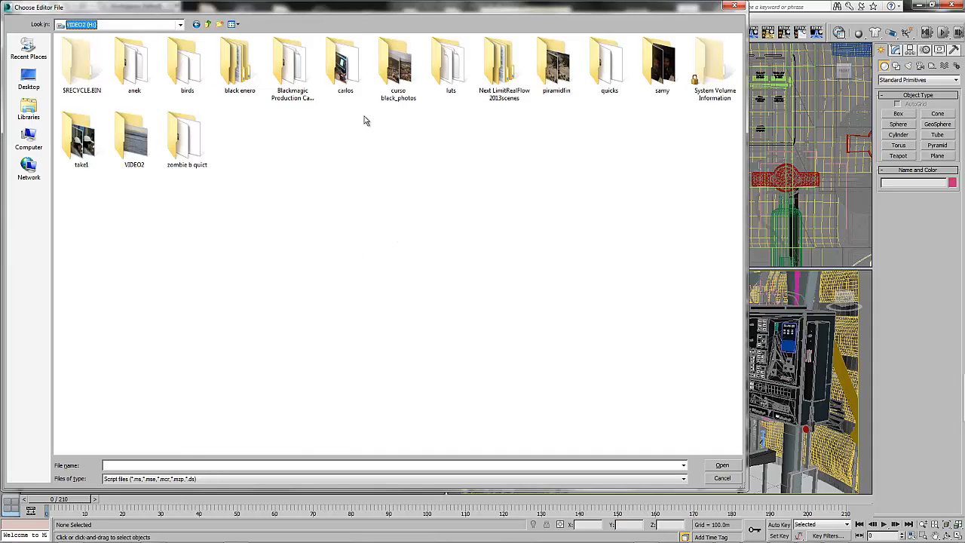
{"action": "left_click", "coordinate": [407, 75]}
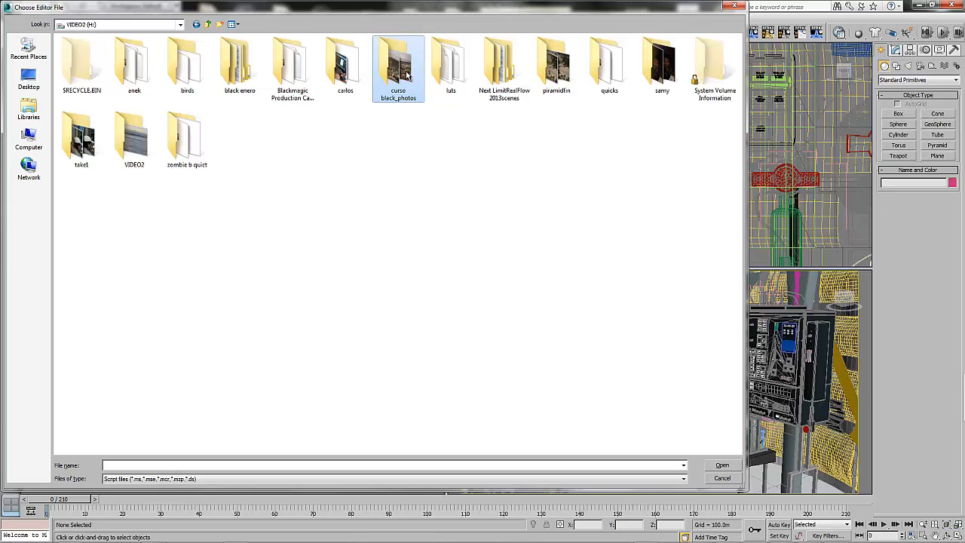
{"action": "double_click", "coordinate": [237, 68]}
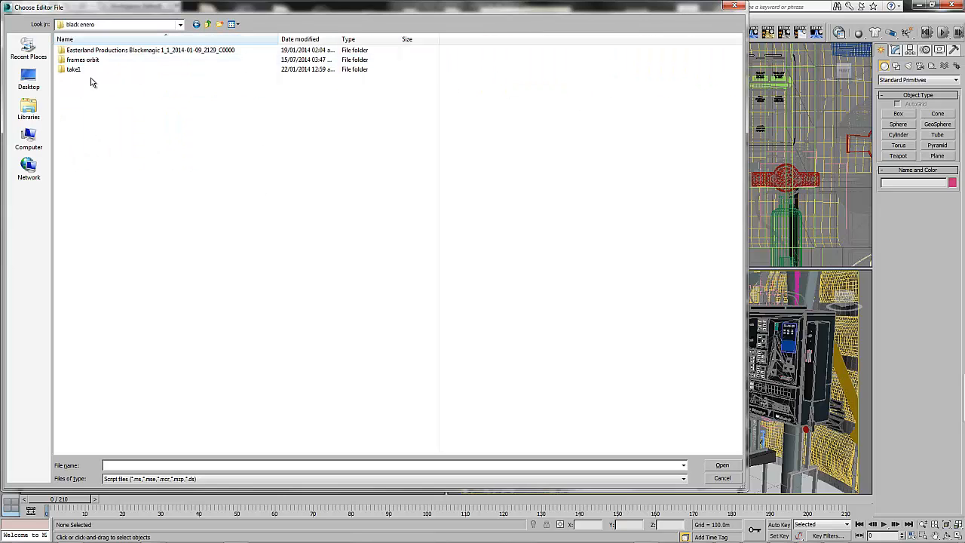
{"action": "double_click", "coordinate": [90, 60]}
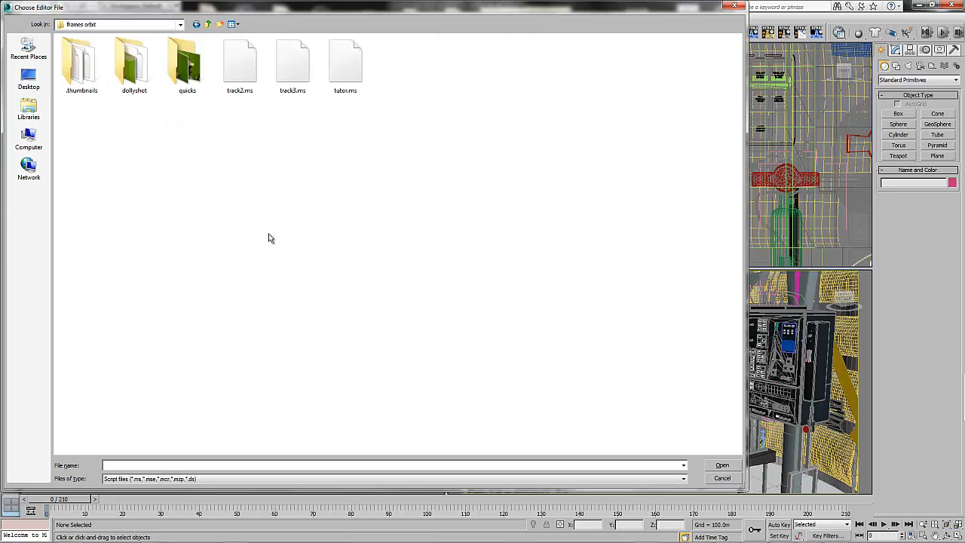
{"action": "left_click", "coordinate": [355, 74]}
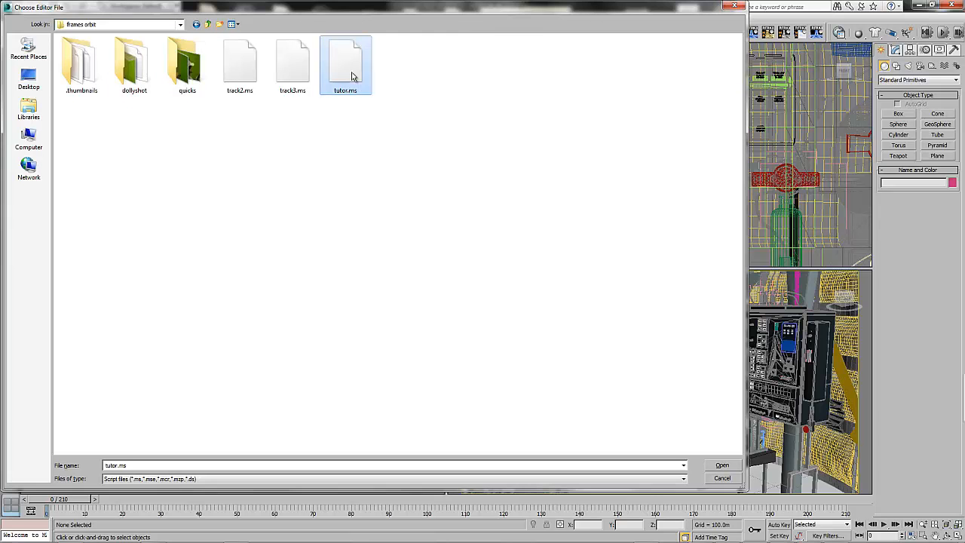
{"action": "left_click", "coordinate": [725, 467]}
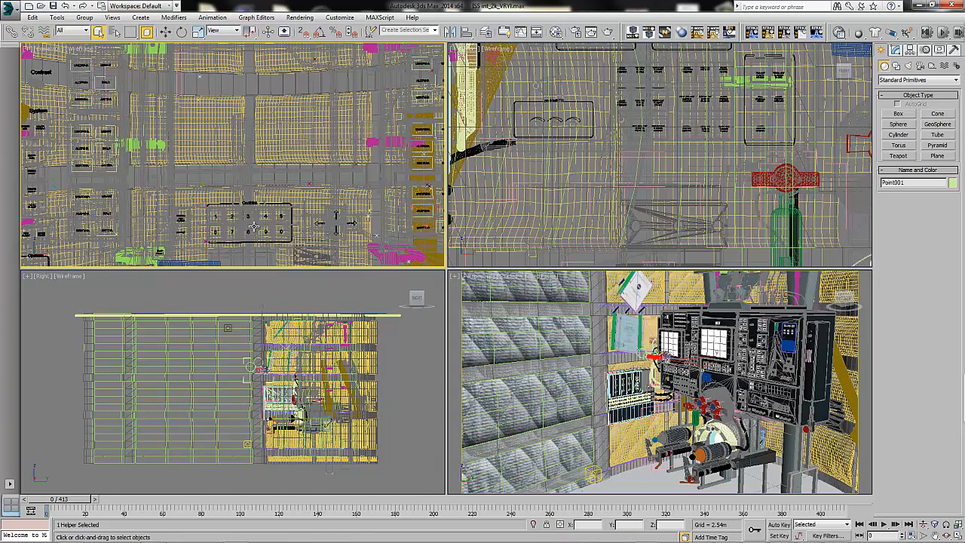
Set the perspective viewport to look through the imported Camera01.
{"action": "left_click", "coordinate": [478, 277]}
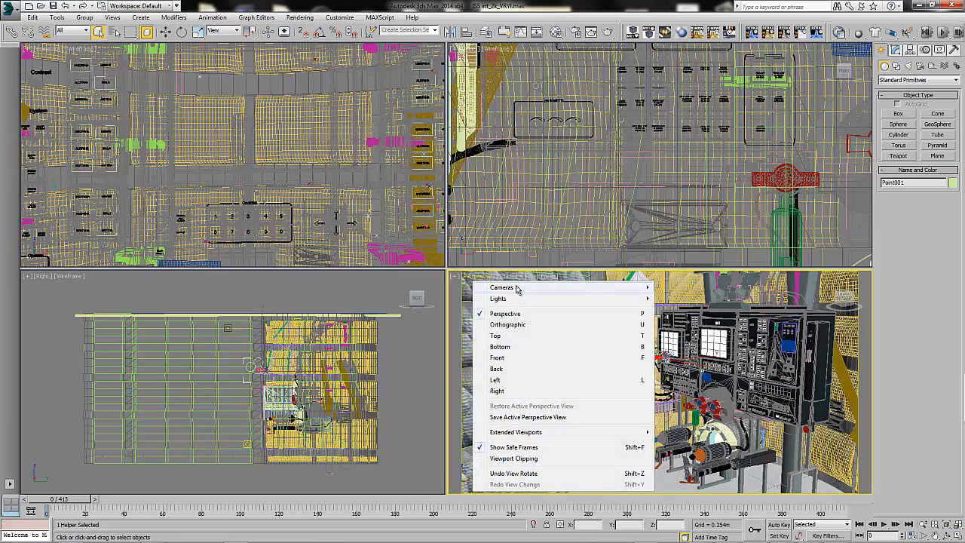
{"action": "mouse_move", "coordinate": [516, 289]}
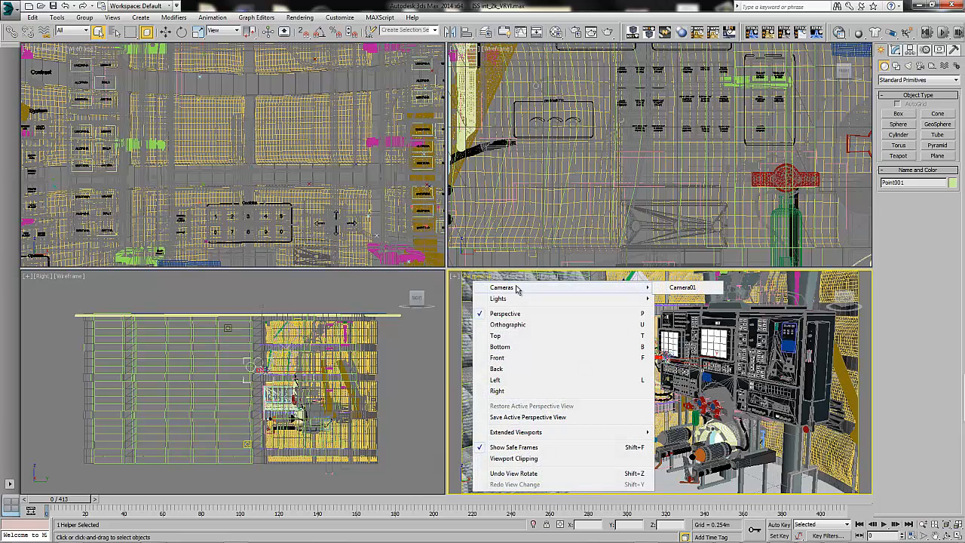
{"action": "left_click", "coordinate": [683, 287]}
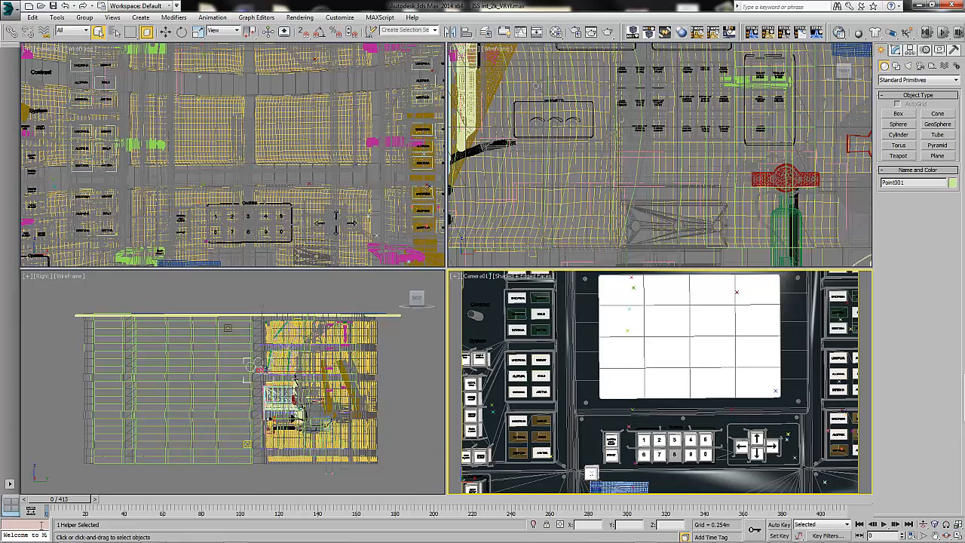
Scrub the animation from frame 0 to 413 and back to 0 to check the Camera01 motion against the control panels.
{"action": "left_click_drag", "start_coordinate": [73, 499], "coordinate": [217, 496]}
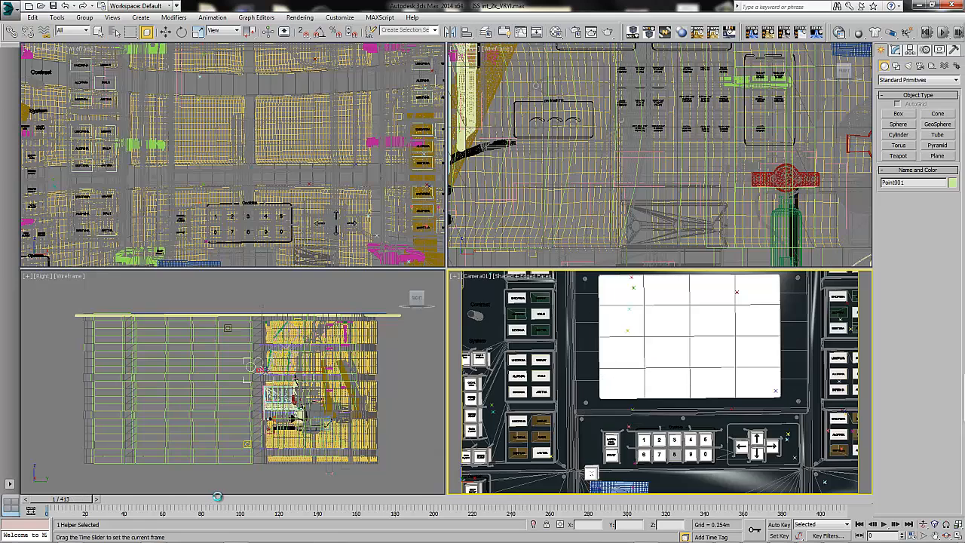
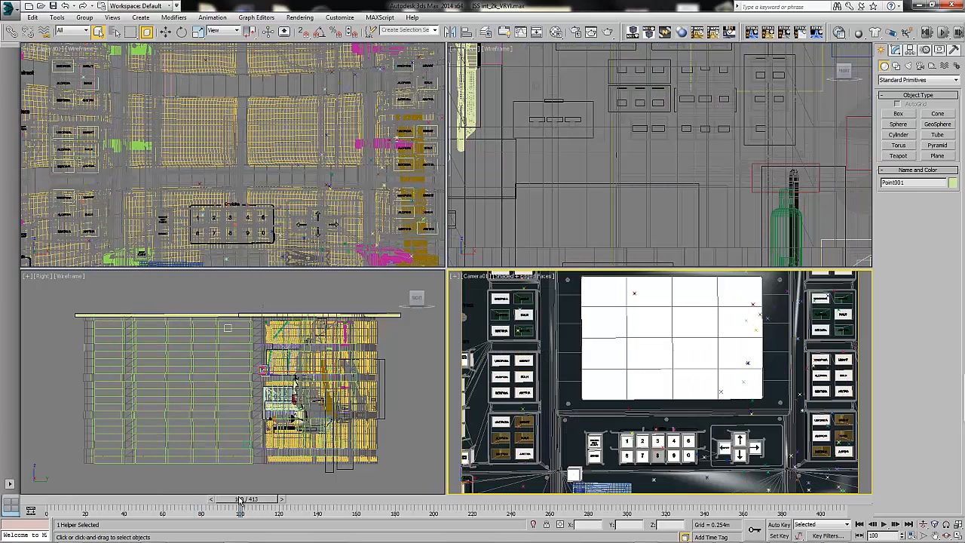
{"action": "mouse_move", "coordinate": [242, 502]}
{"action": "left_mouse_down"}
{"action": "mouse_move", "coordinate": [832, 489]}
{"action": "mouse_move", "coordinate": [859, 489]}
{"action": "mouse_move", "coordinate": [856, 500]}
{"action": "left_mouse_up"}
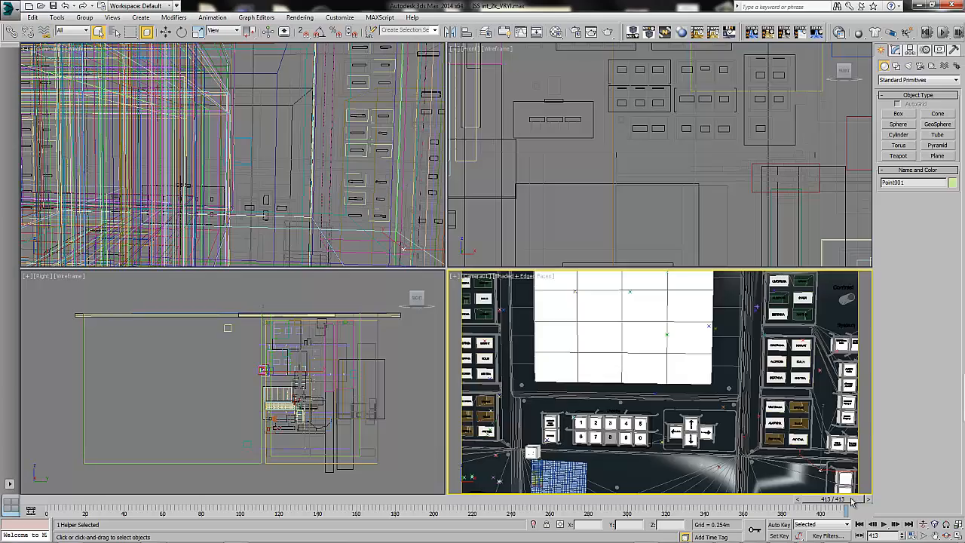
{"action": "left_click_drag", "start_coordinate": [852, 500], "coordinate": [53, 504]}
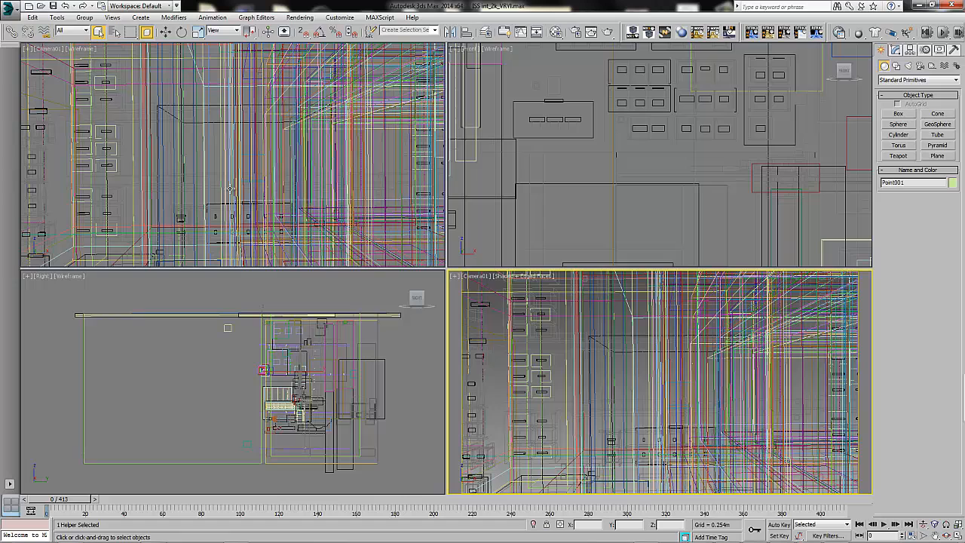
Switch the wireframe Camera01 viewport to the Top view and frame the imported camera path and tracking points.
{"action": "left_click", "coordinate": [45, 49]}
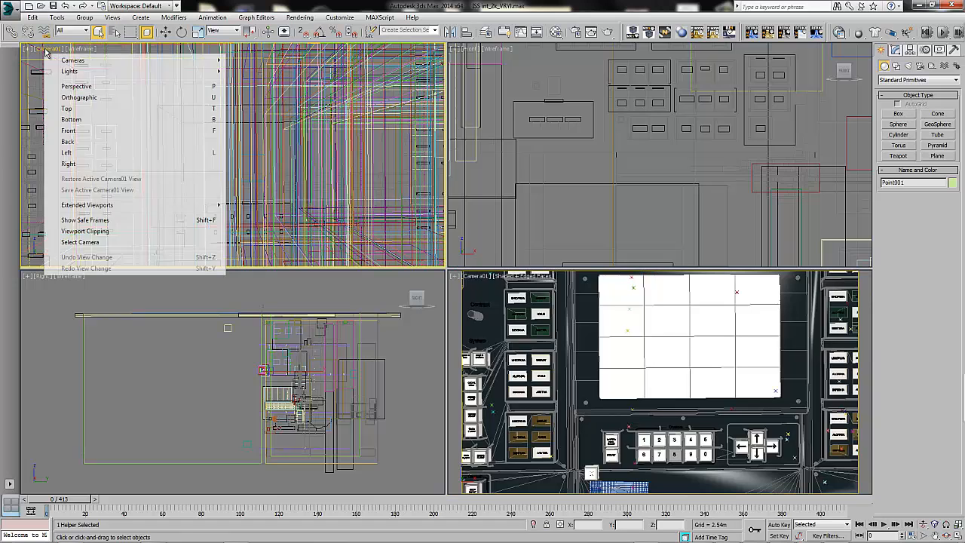
{"action": "left_click", "coordinate": [67, 108]}
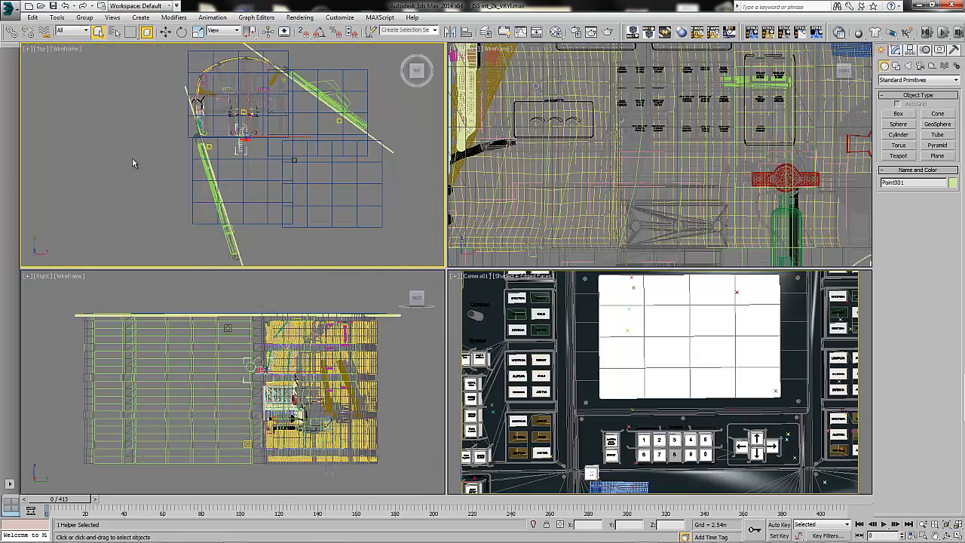
{"action": "scroll", "coordinate": [134, 183], "scroll_direction": "up", "scroll_amount": 6}
{"action": "middle_click_drag", "start_coordinate": [293, 93], "coordinate": [94, 160]}
{"action": "scroll", "coordinate": [102, 154], "scroll_direction": "up", "scroll_amount": 3}
{"action": "scroll", "coordinate": [102, 154], "scroll_direction": "up", "scroll_amount": 3}
{"action": "middle_click_drag", "start_coordinate": [297, 159], "coordinate": [95, 73]}
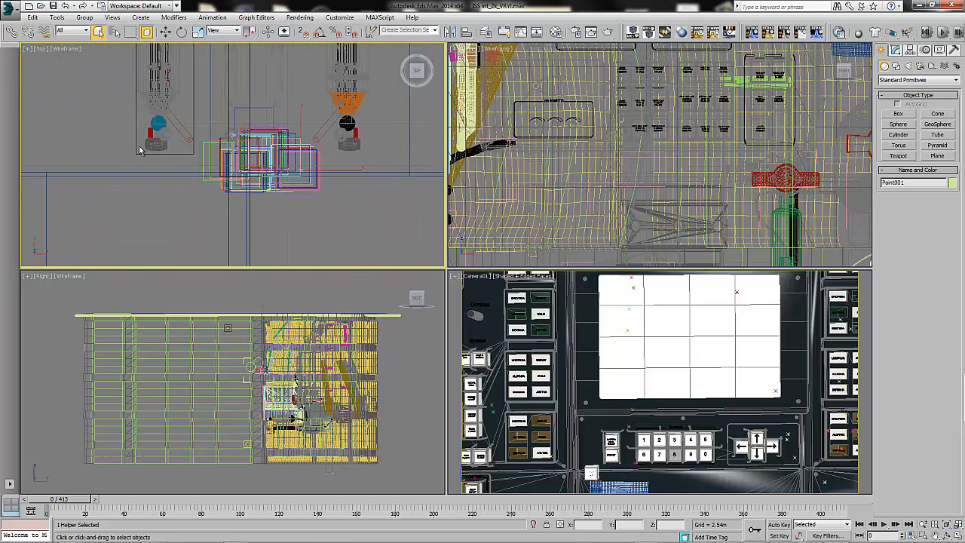
{"action": "scroll", "coordinate": [218, 177], "scroll_direction": "up", "scroll_amount": 5}
{"action": "middle_click_drag", "start_coordinate": [231, 166], "coordinate": [69, 163]}
{"action": "key", "text": "shift+s"}
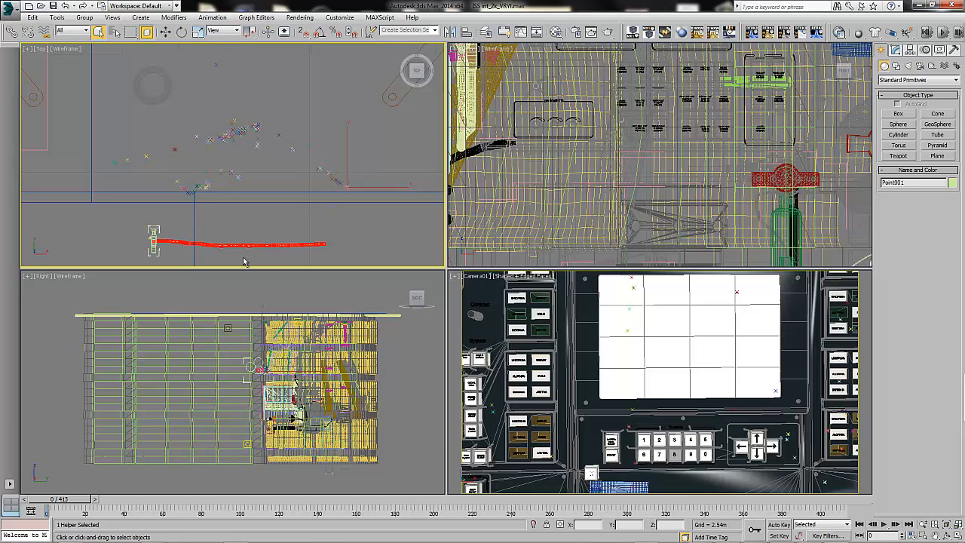
Examine in the Top view where the camera path and tracking points sit within the whole station interior.
{"action": "scroll", "coordinate": [147, 181], "scroll_direction": "down", "scroll_amount": 6}
{"action": "scroll", "coordinate": [144, 182], "scroll_direction": "down", "scroll_amount": 5}
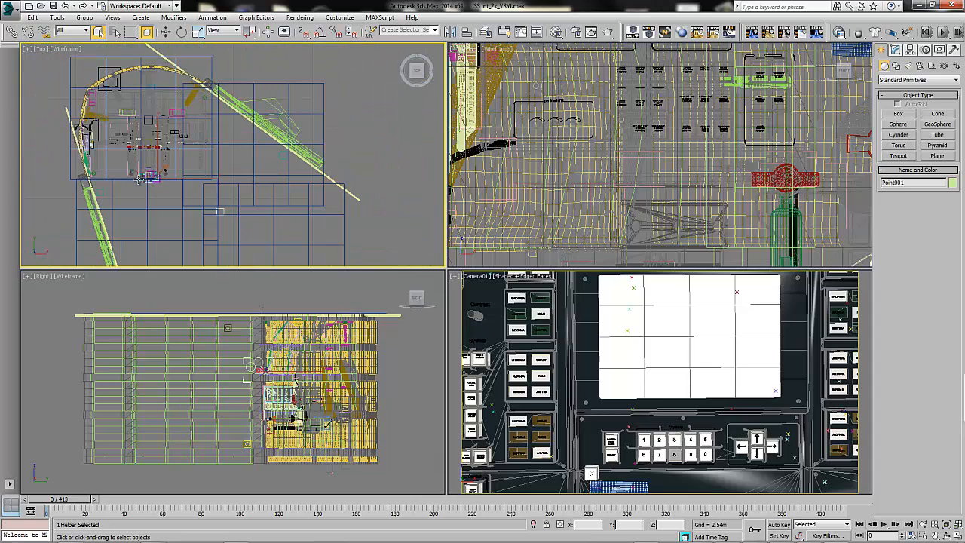
{"action": "middle_click_drag", "start_coordinate": [151, 207], "coordinate": [238, 214]}
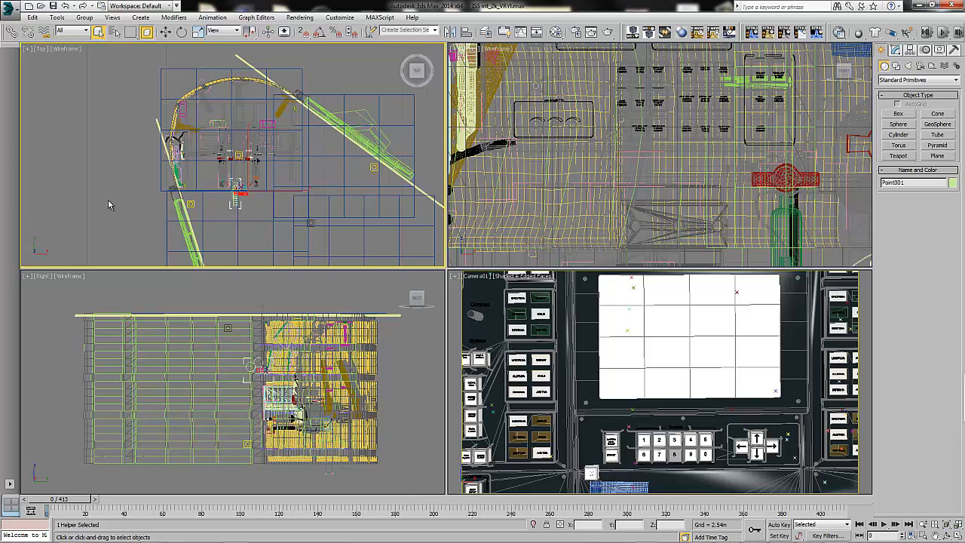
{"action": "scroll", "coordinate": [237, 224], "scroll_direction": "up", "scroll_amount": 6}
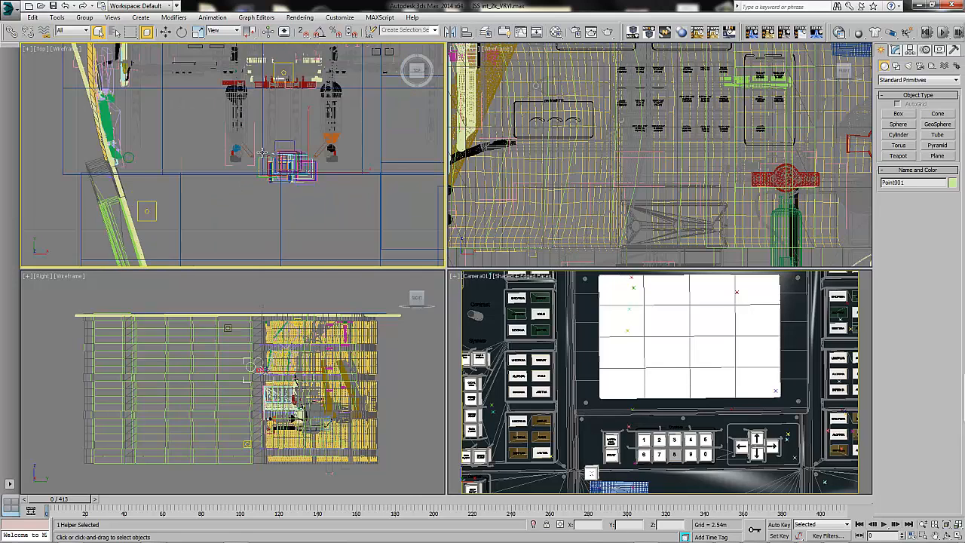
{"action": "scroll", "coordinate": [238, 225], "scroll_direction": "up", "scroll_amount": 6}
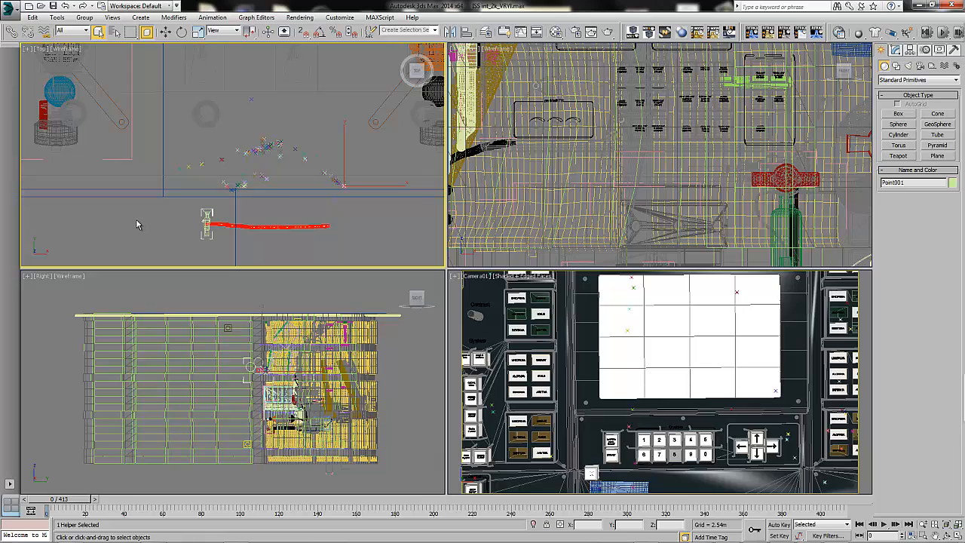
{"action": "scroll", "coordinate": [136, 220], "scroll_direction": "up", "scroll_amount": 3}
{"action": "middle_click_drag", "start_coordinate": [215, 176], "coordinate": [144, 181]}
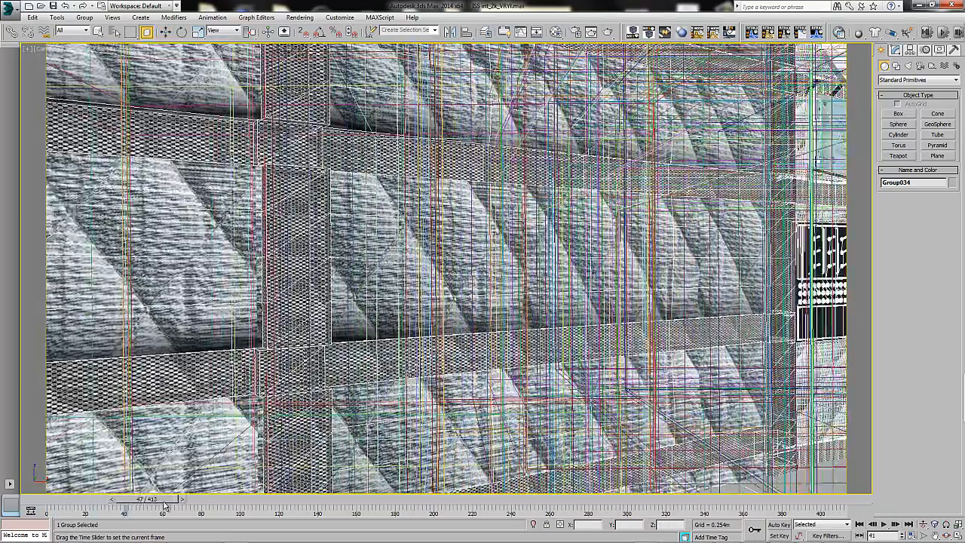
Scrub back and forth through the frames to check the station wall's alignment in the full-size camera view.
{"action": "left_click_drag", "start_coordinate": [164, 505], "coordinate": [208, 506]}
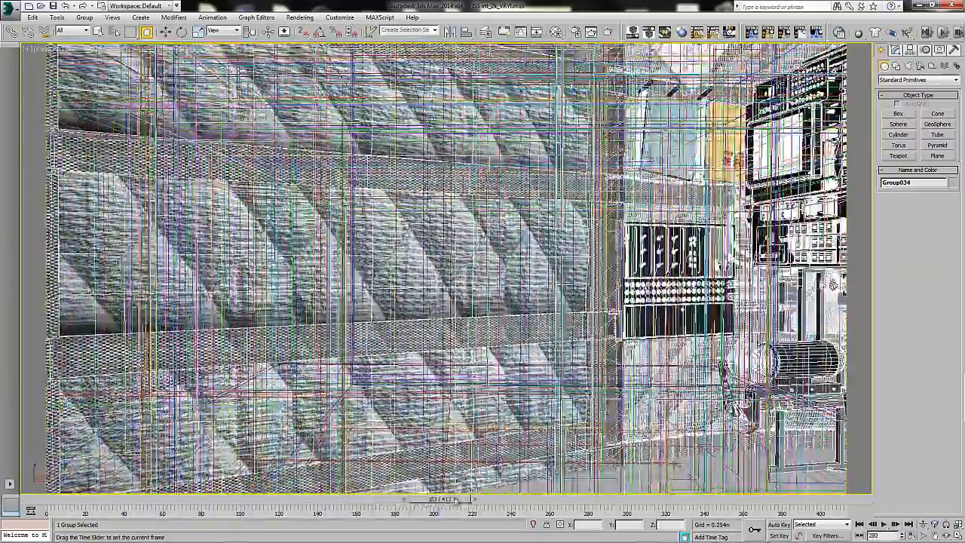
{"action": "left_click_drag", "start_coordinate": [455, 500], "coordinate": [483, 502]}
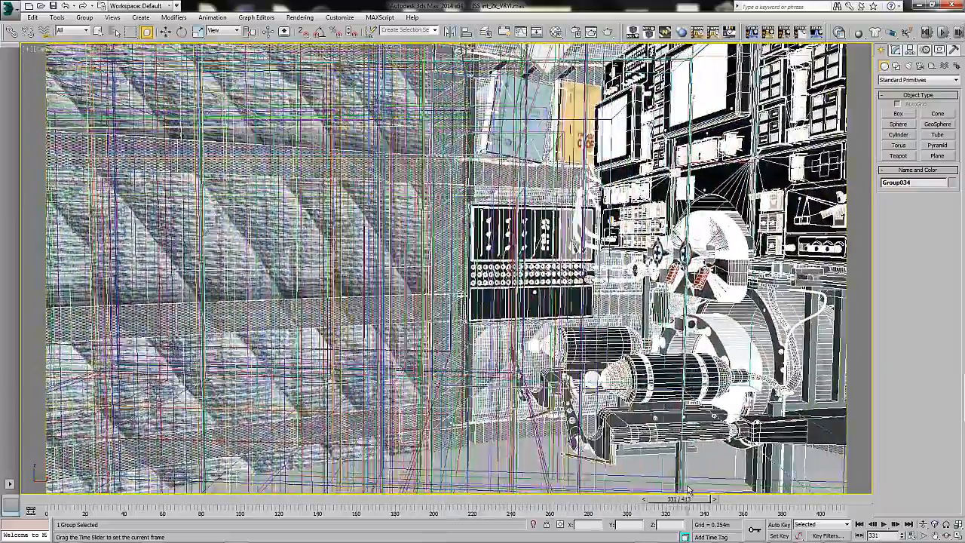
{"action": "left_click_drag", "start_coordinate": [695, 491], "coordinate": [716, 491]}
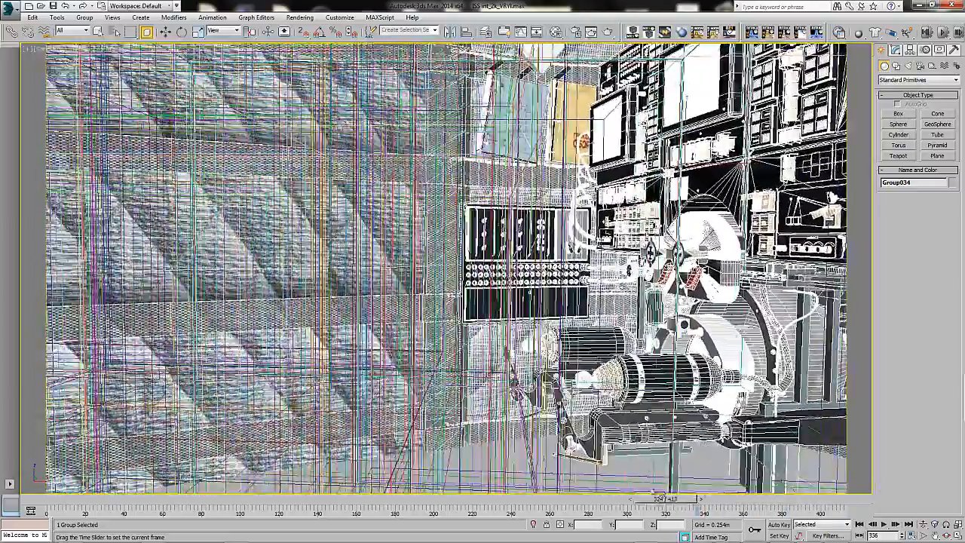
{"action": "left_click_drag", "start_coordinate": [658, 497], "coordinate": [407, 468]}
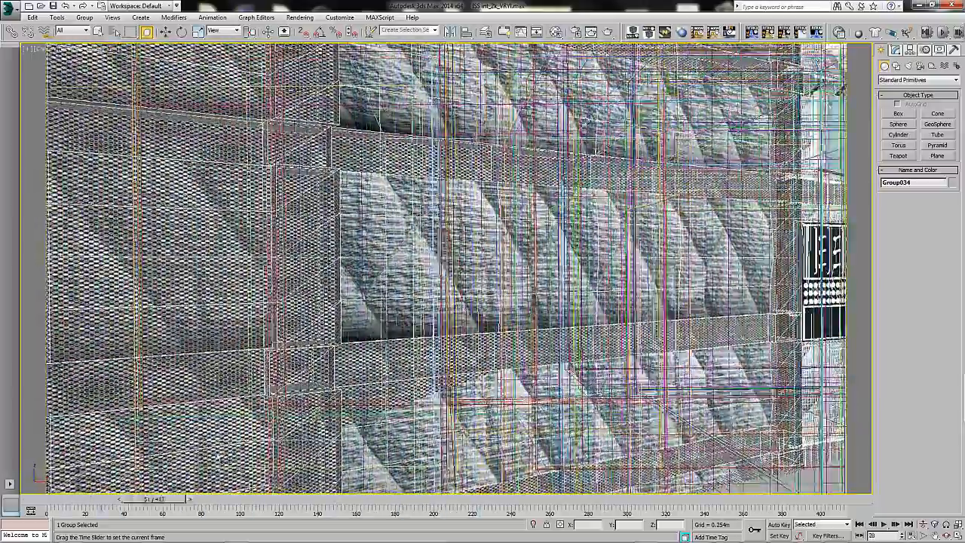
{"action": "left_click_drag", "start_coordinate": [155, 499], "coordinate": [371, 499]}
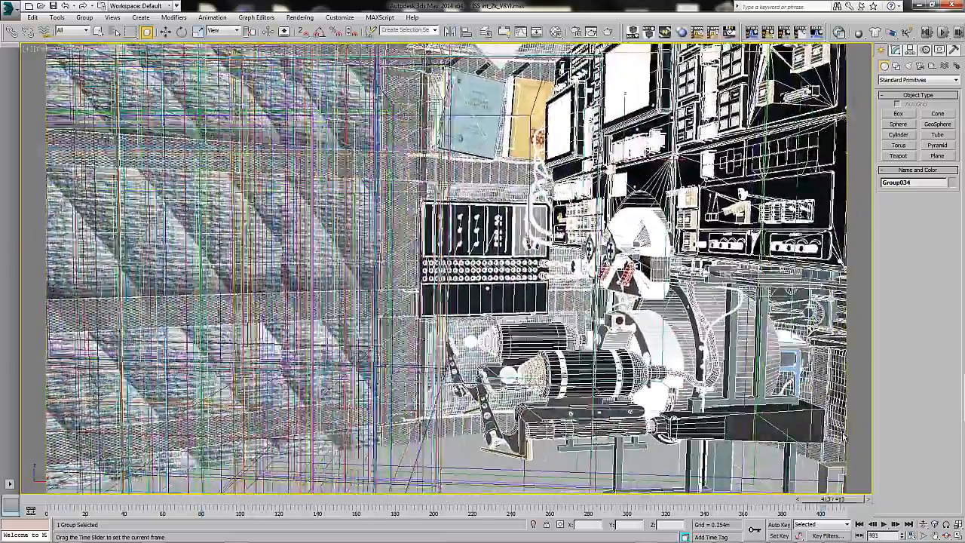
At frame 413, lower Group034 along Z to about 0.288 m and scrub back towards the first frames to check it.
{"action": "left_click_drag", "start_coordinate": [833, 499], "coordinate": [899, 427]}
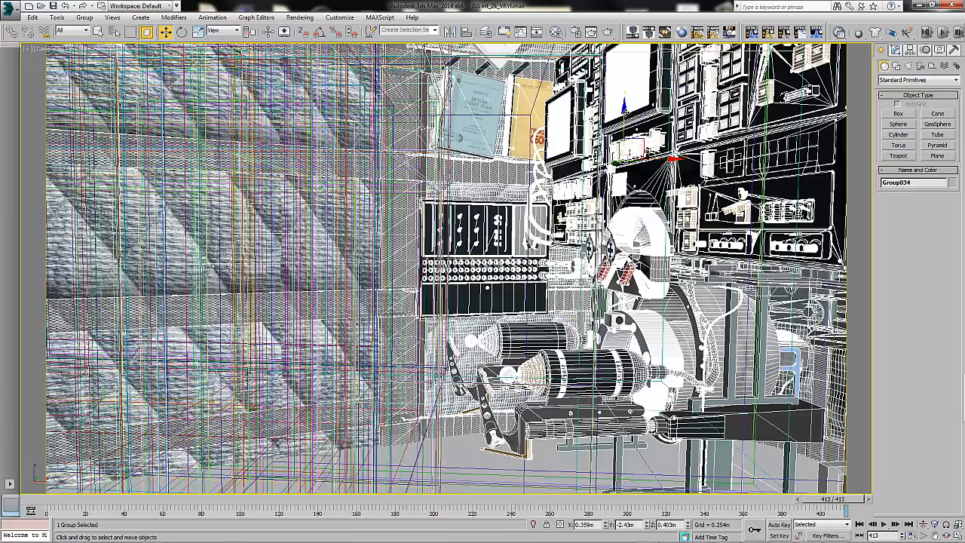
{"action": "left_click_drag", "start_coordinate": [623, 107], "coordinate": [625, 197]}
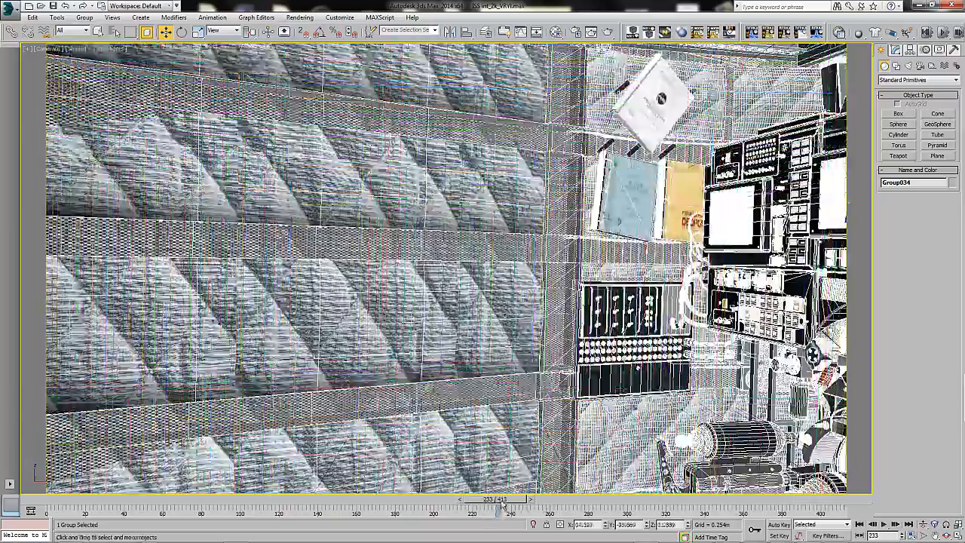
{"action": "left_click_drag", "start_coordinate": [501, 508], "coordinate": [460, 509]}
{"action": "left_click_drag", "start_coordinate": [341, 507], "coordinate": [225, 503]}
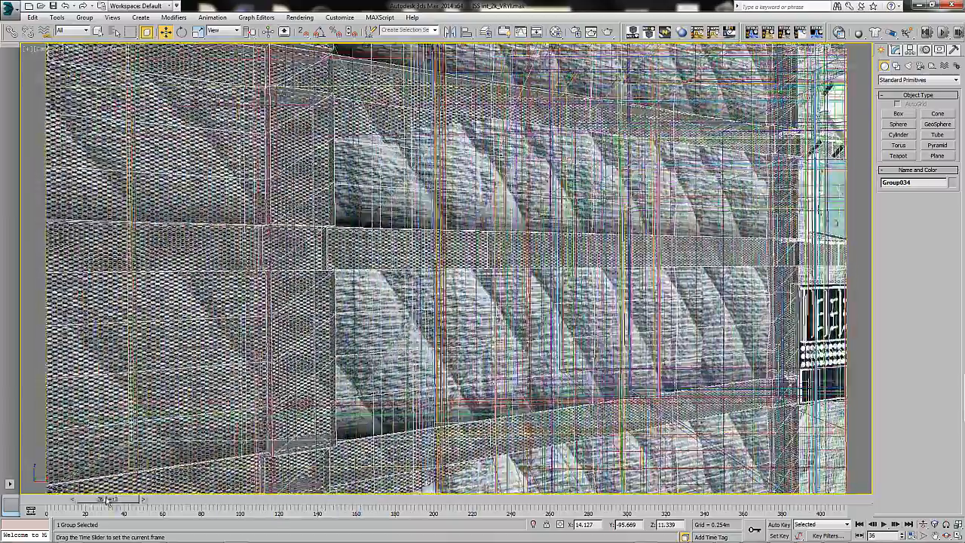
{"action": "left_click_drag", "start_coordinate": [109, 503], "coordinate": [64, 500]}
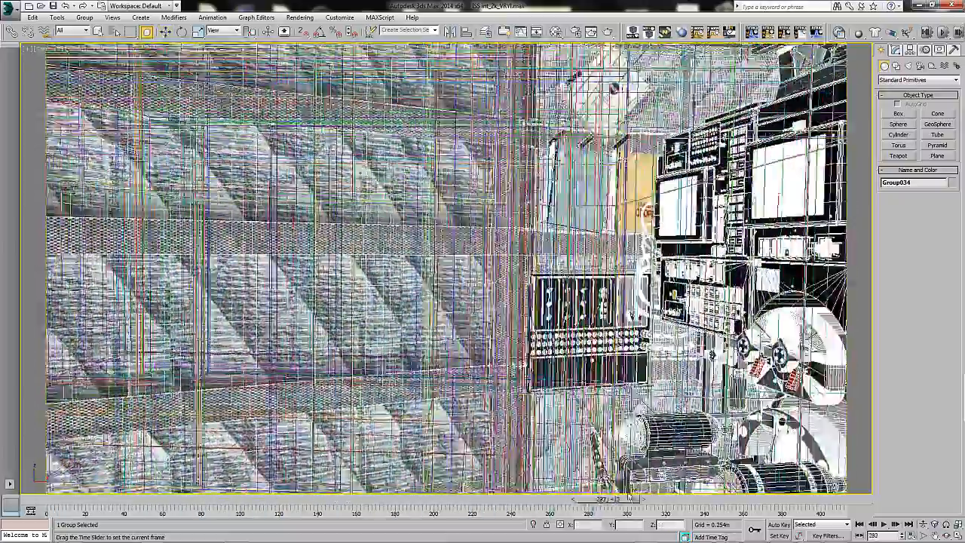
Scrub the full range to frame 413 and back to frame 0 to review the camera motion with the lowered group.
{"action": "left_click_drag", "start_coordinate": [629, 499], "coordinate": [725, 499]}
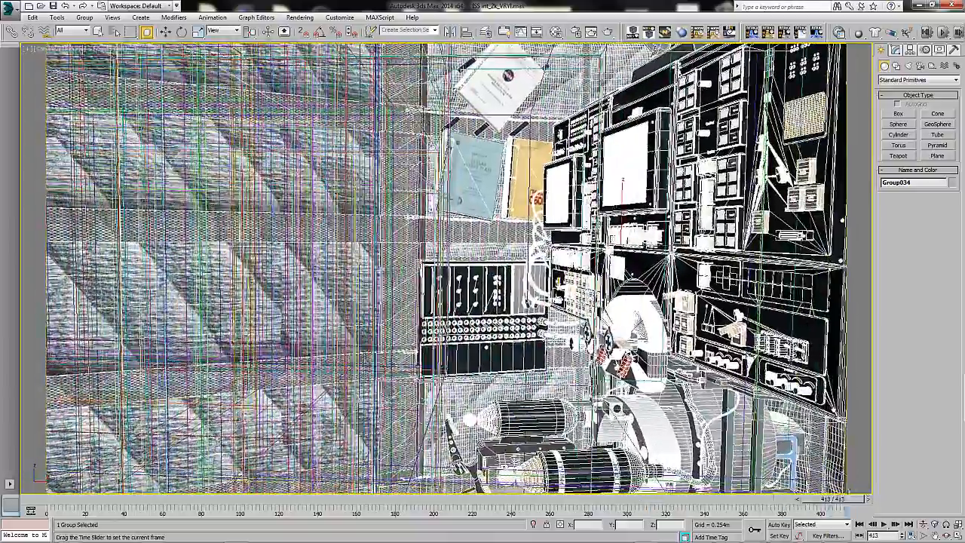
{"action": "left_click_drag", "start_coordinate": [848, 493], "coordinate": [44, 498]}
{"action": "left_click_drag", "start_coordinate": [112, 498], "coordinate": [383, 499]}
{"action": "left_click_drag", "start_coordinate": [553, 499], "coordinate": [667, 499]}
{"action": "left_click_drag", "start_coordinate": [791, 499], "coordinate": [67, 513]}
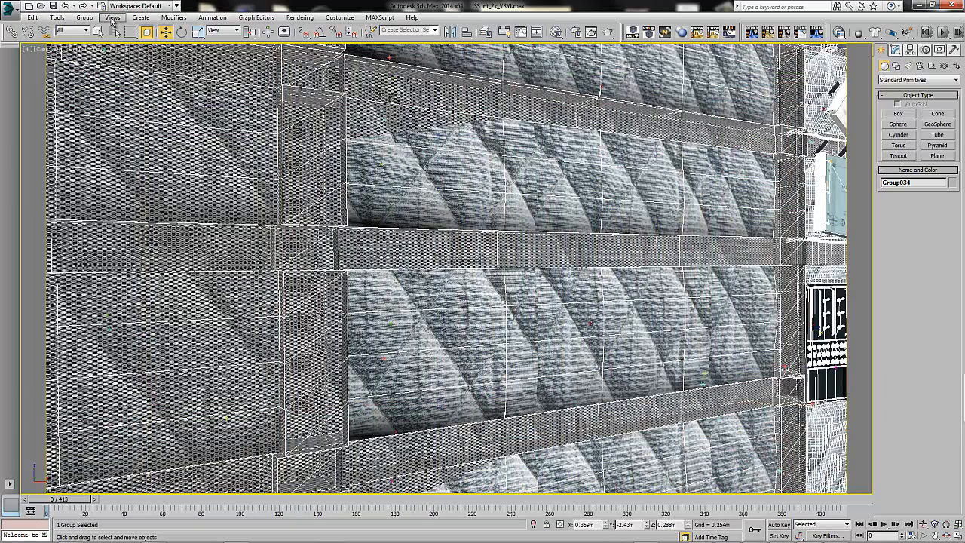
Create a preview animation from Camera01 over the active time segment with the image size set to 66.5 percent of output.
{"action": "left_click", "coordinate": [111, 18]}
{"action": "mouse_move", "coordinate": [57, 17]}
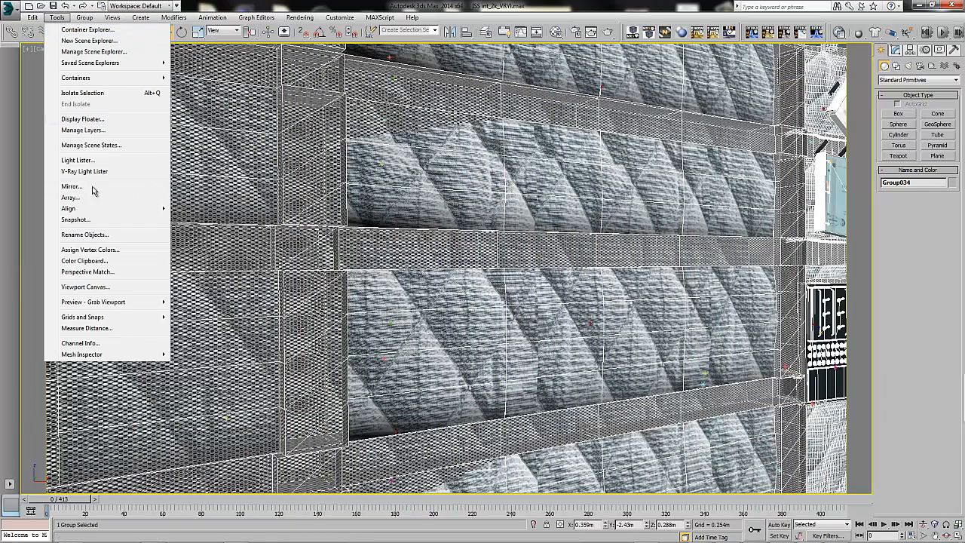
{"action": "mouse_move", "coordinate": [139, 302]}
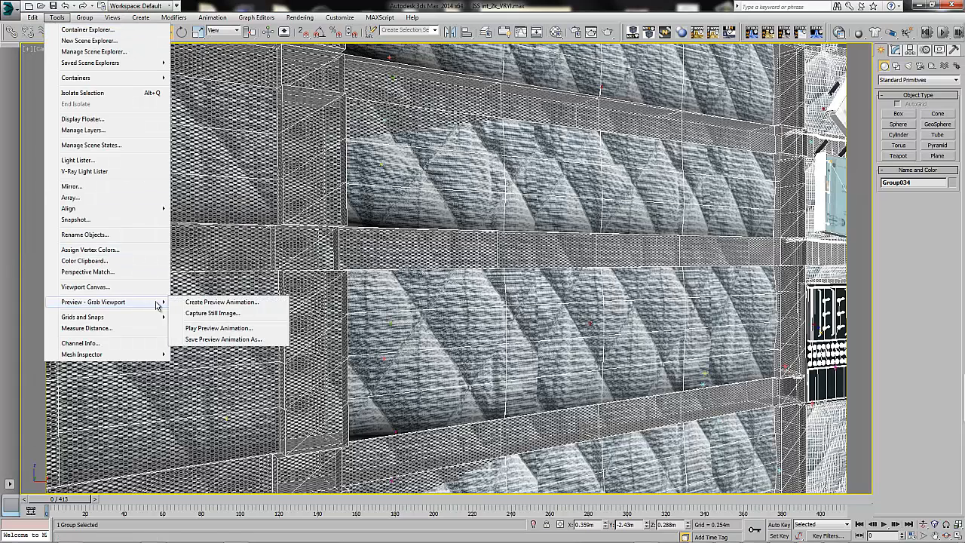
{"action": "left_click", "coordinate": [232, 304]}
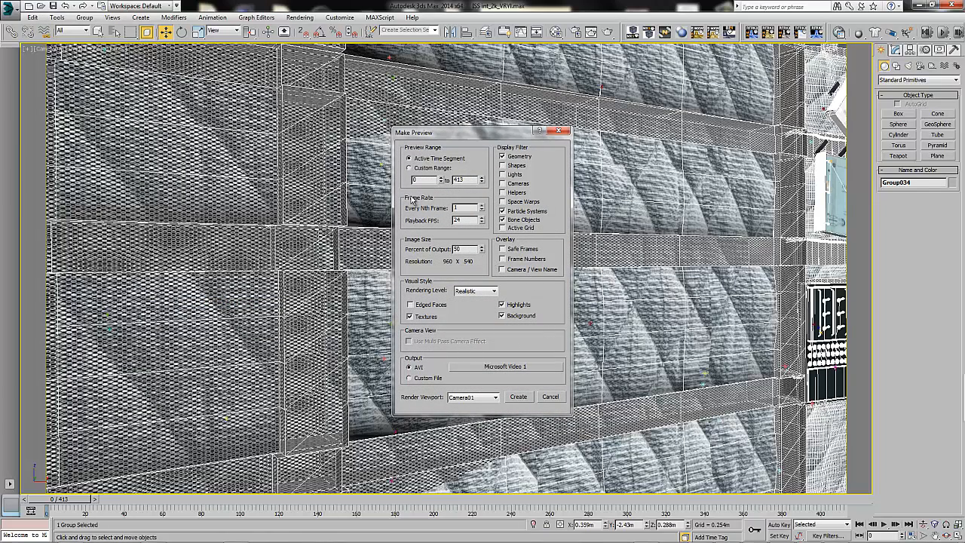
{"action": "mouse_move", "coordinate": [481, 250]}
{"action": "left_mouse_down"}
{"action": "mouse_move", "coordinate": [478, 221]}
{"action": "mouse_move", "coordinate": [483, 242]}
{"action": "left_mouse_up"}
{"action": "left_click", "coordinate": [461, 248]}
{"action": "left_click_drag", "start_coordinate": [455, 249], "coordinate": [472, 248]}
{"action": "type", "text": "66.5"}
{"action": "left_click", "coordinate": [482, 252]}
{"action": "left_click", "coordinate": [518, 397]}
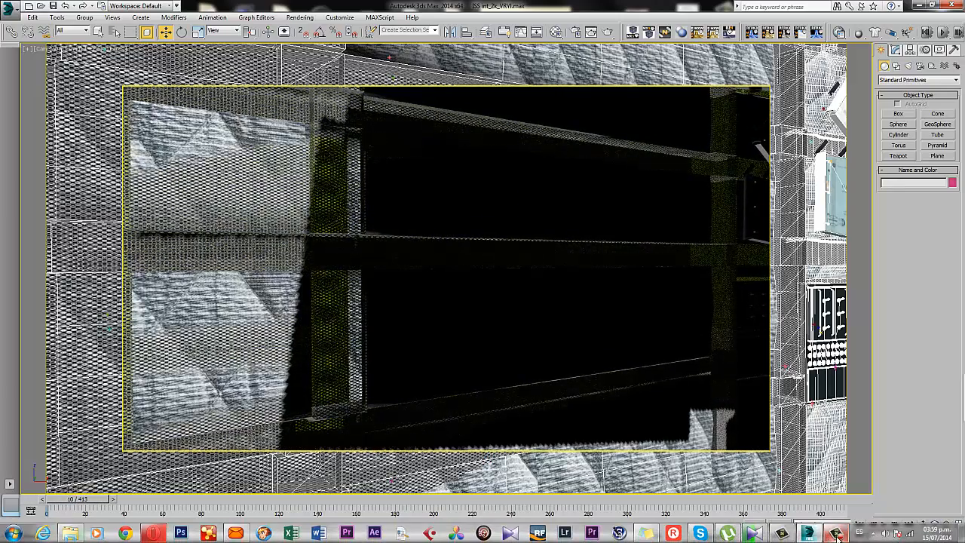
Switch to Adobe Premiere Pro and inspect the 00222042.tif and _scene.avi clips in the tetuto project bin.
{"action": "left_click", "coordinate": [833, 535]}
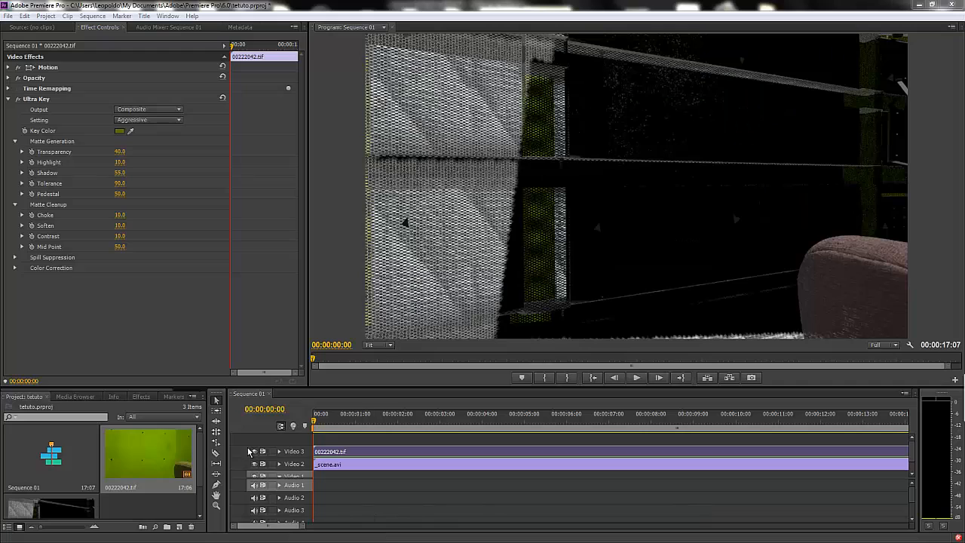
{"action": "left_click", "coordinate": [241, 424]}
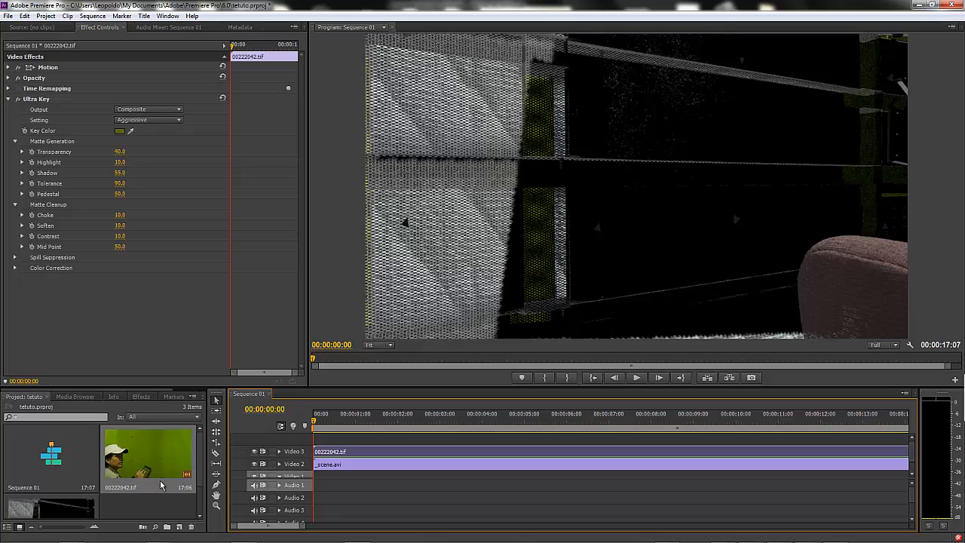
{"action": "left_click_drag", "start_coordinate": [199, 468], "coordinate": [200, 492]}
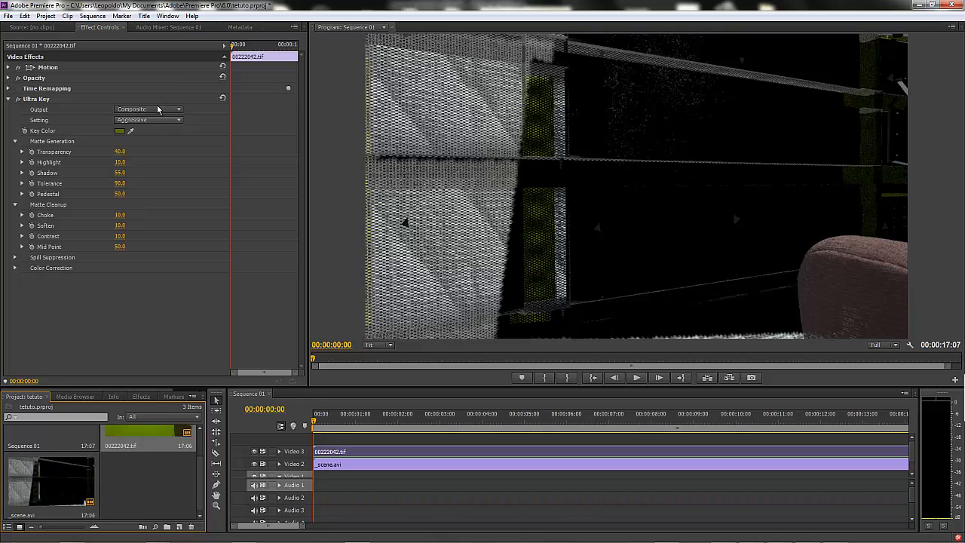
{"action": "left_click", "coordinate": [257, 434]}
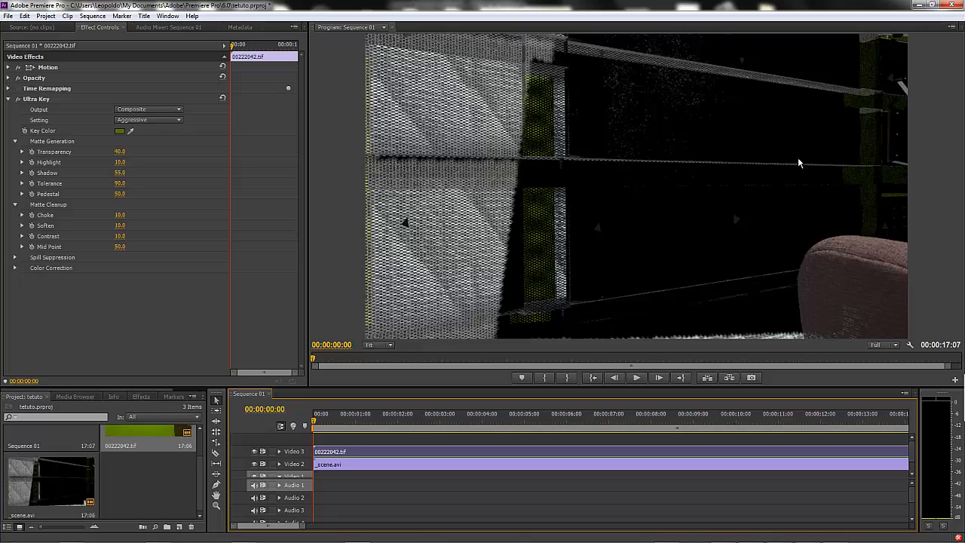
Play Sequence 01 to review the keyed footage over the 3D preview, stop near the end and return to 00:00:00:00.
{"action": "left_click", "coordinate": [637, 378]}
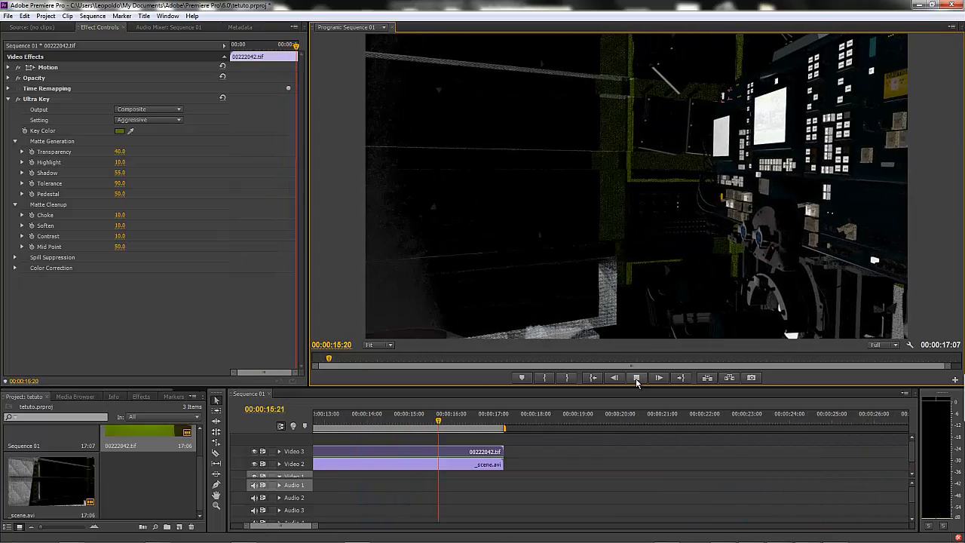
{"action": "left_click", "coordinate": [636, 379]}
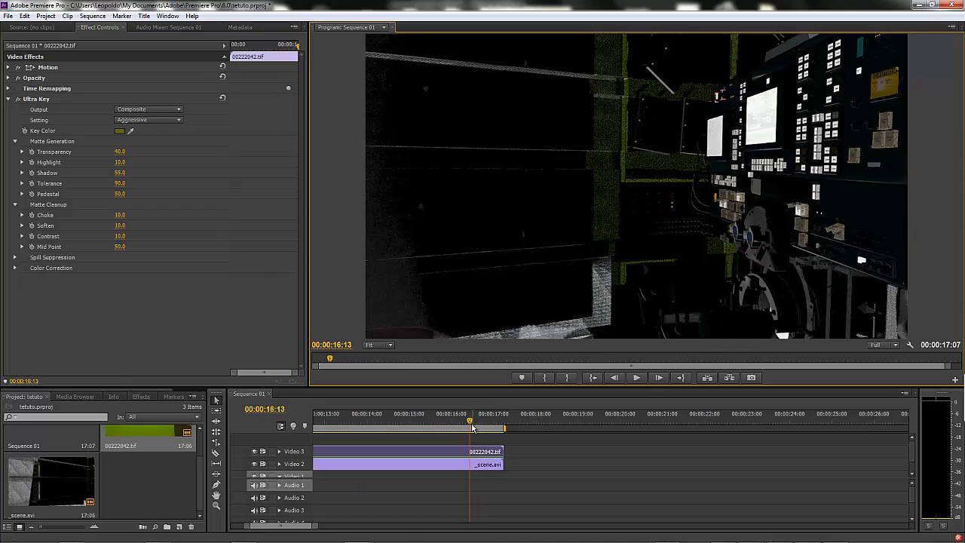
{"action": "left_click_drag", "start_coordinate": [473, 423], "coordinate": [312, 424]}
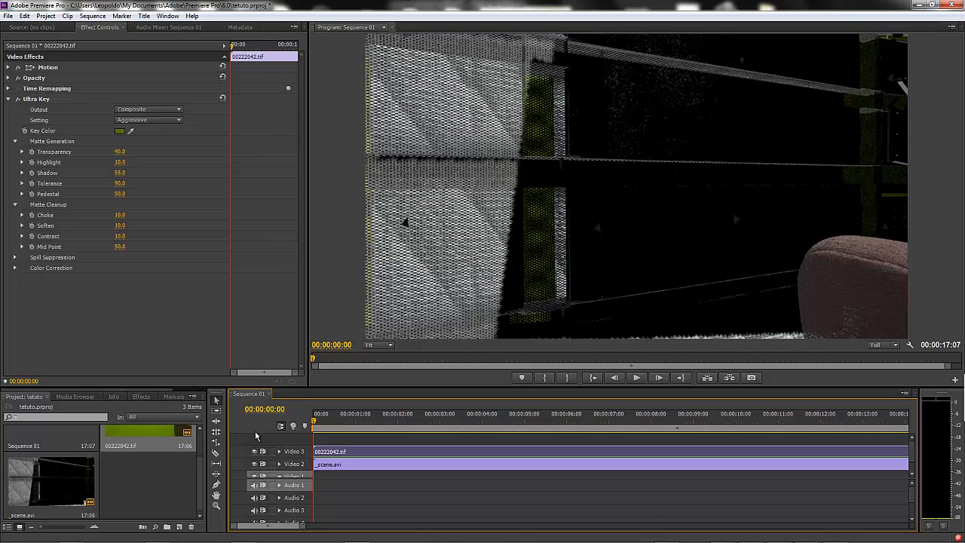
Play Sequence 01 through twice to check the keyed footage against the 3D preview, returning to 00:00:00:00.
{"action": "left_click", "coordinate": [637, 377]}
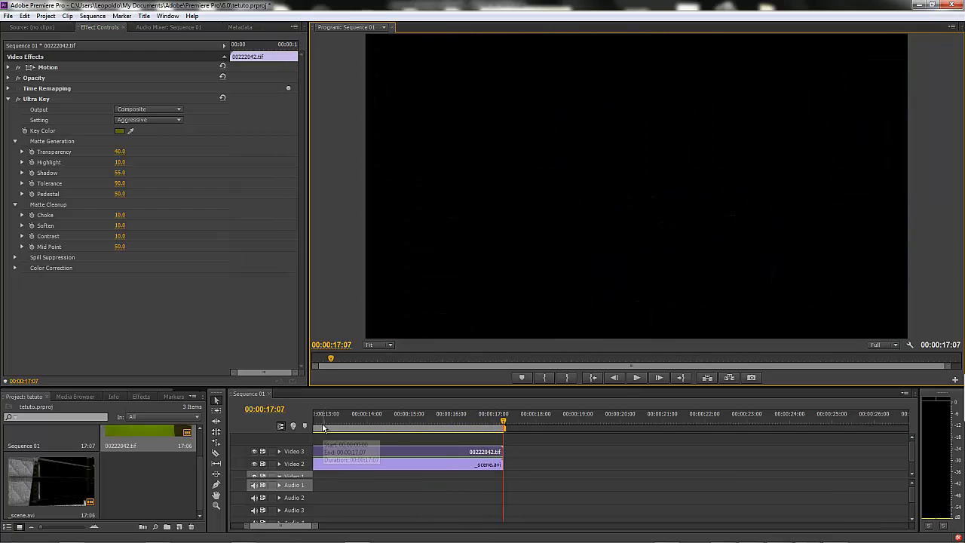
{"action": "left_click_drag", "start_coordinate": [316, 421], "coordinate": [228, 429]}
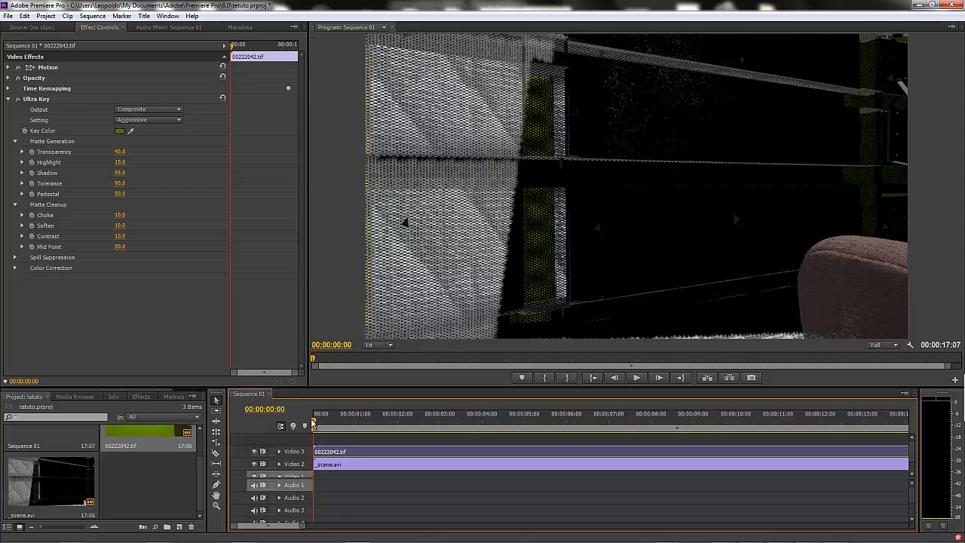
{"action": "left_click_drag", "start_coordinate": [313, 423], "coordinate": [327, 423]}
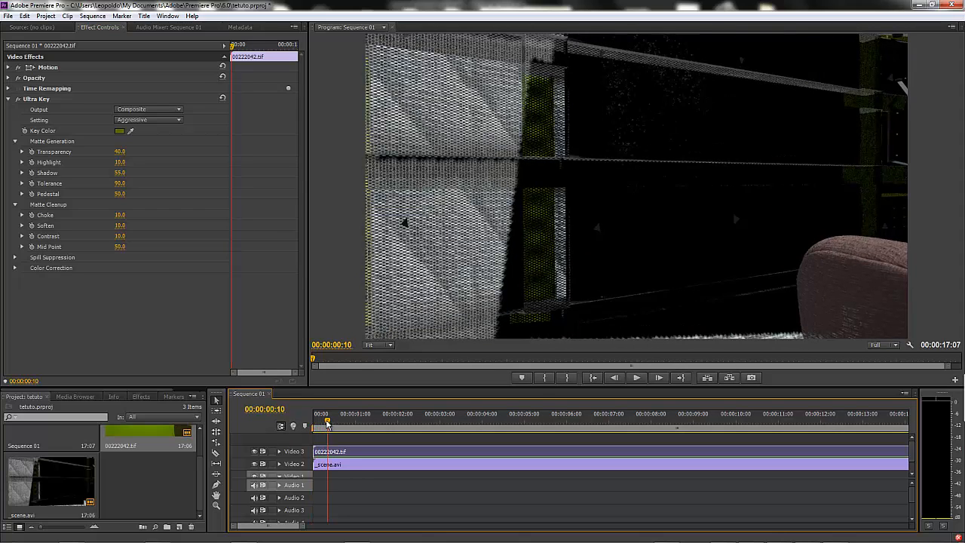
{"action": "left_click", "coordinate": [637, 378]}
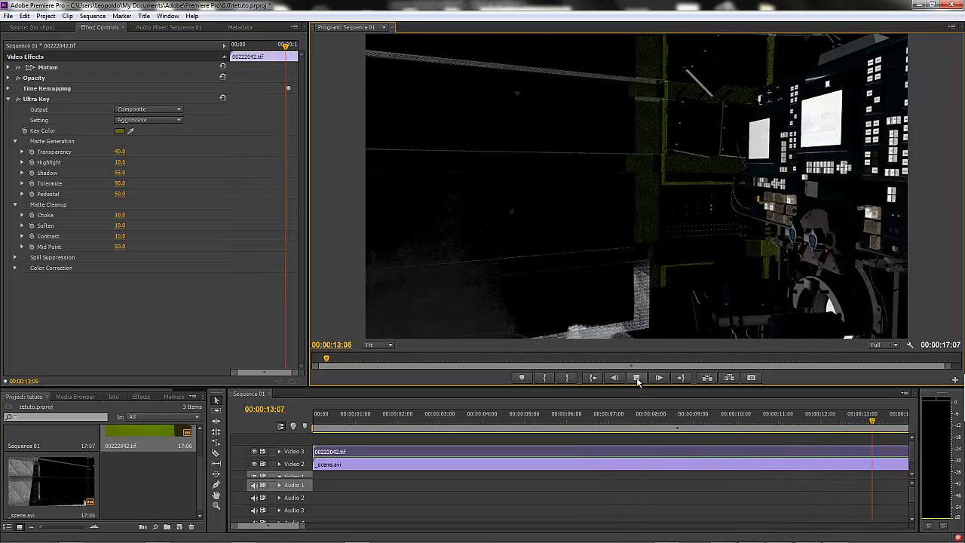
{"action": "left_click", "coordinate": [637, 377]}
{"action": "left_click", "coordinate": [637, 378]}
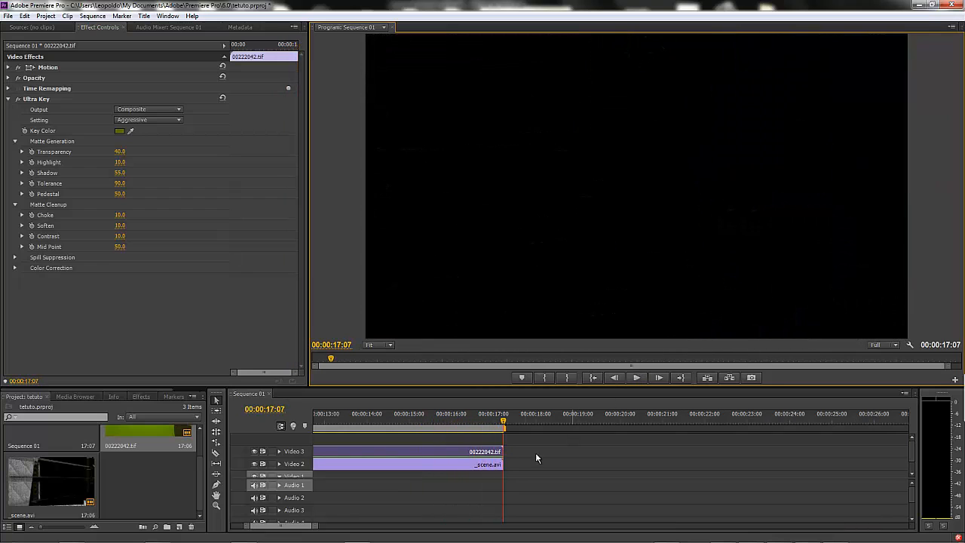
{"action": "left_click_drag", "start_coordinate": [503, 426], "coordinate": [171, 446]}
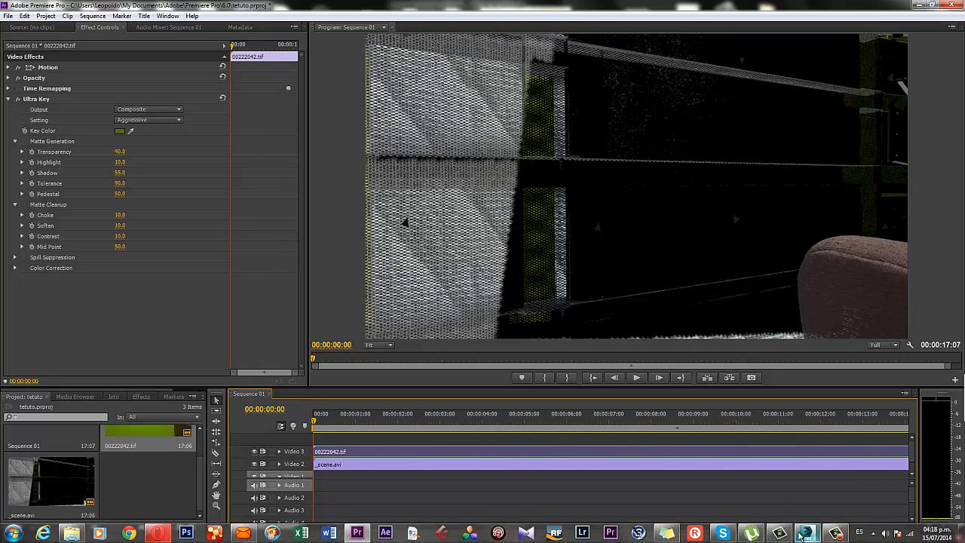
Switch to 3ds Max, move Group034 along X to 0.157 m and scrub from frame 0 to frame 330.
{"action": "left_click", "coordinate": [806, 533]}
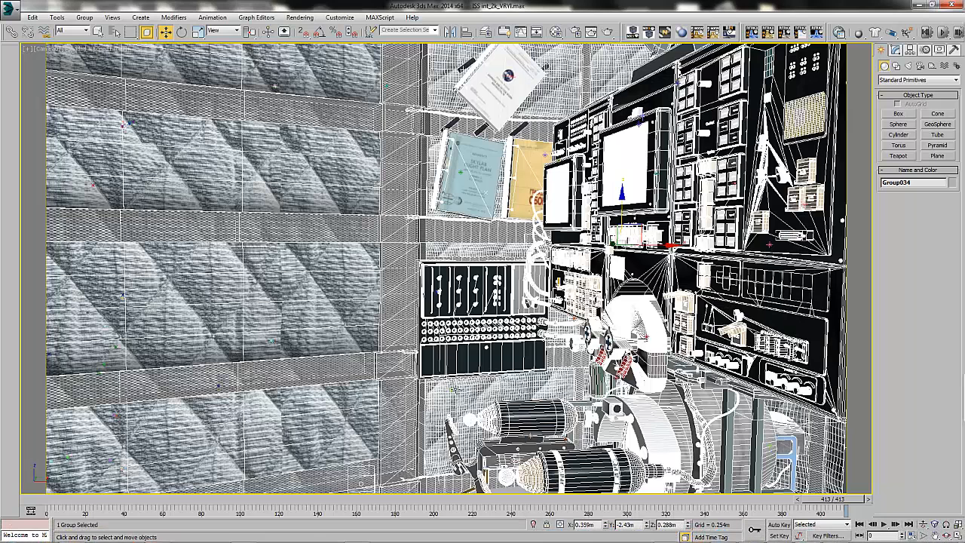
{"action": "left_click_drag", "start_coordinate": [671, 245], "coordinate": [521, 244]}
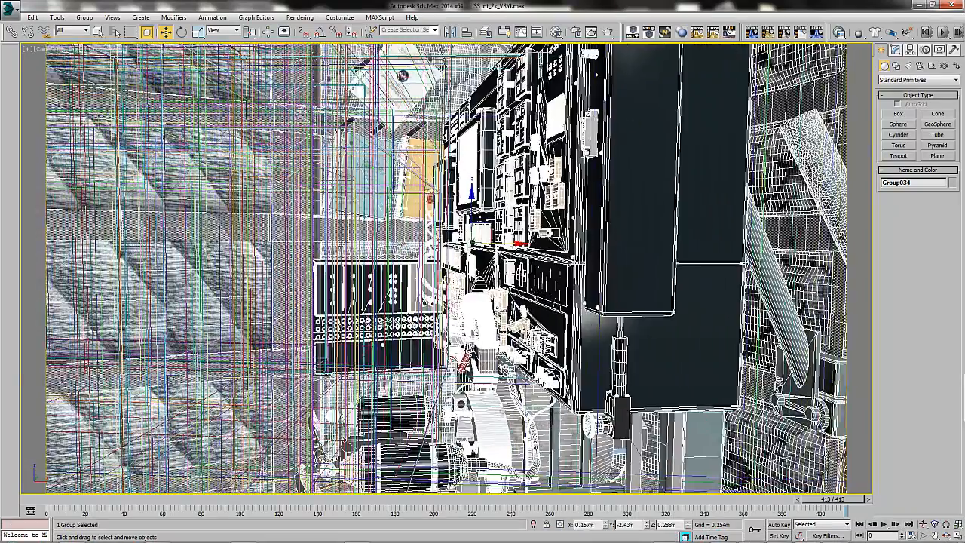
{"action": "left_click", "coordinate": [48, 501]}
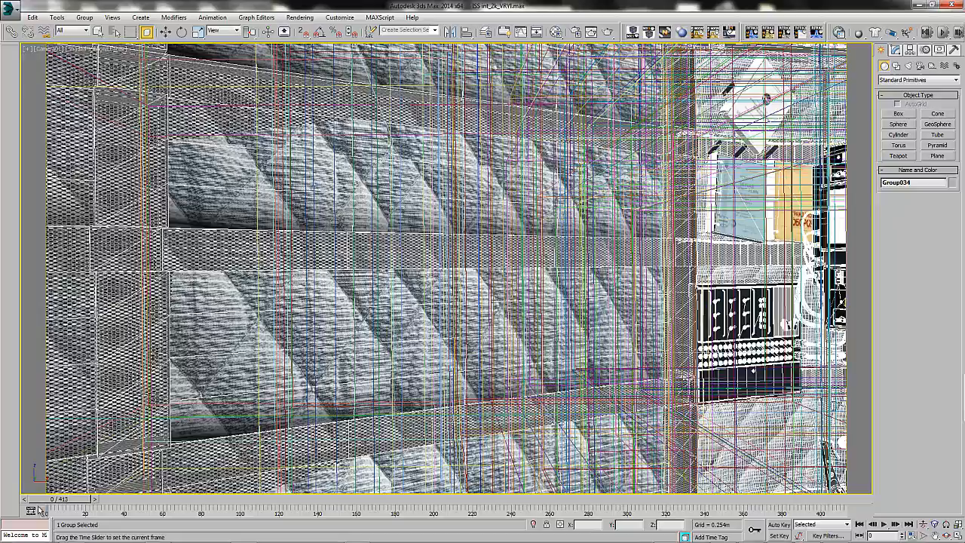
{"action": "left_click_drag", "start_coordinate": [64, 501], "coordinate": [677, 501]}
{"action": "key", "text": "w"}
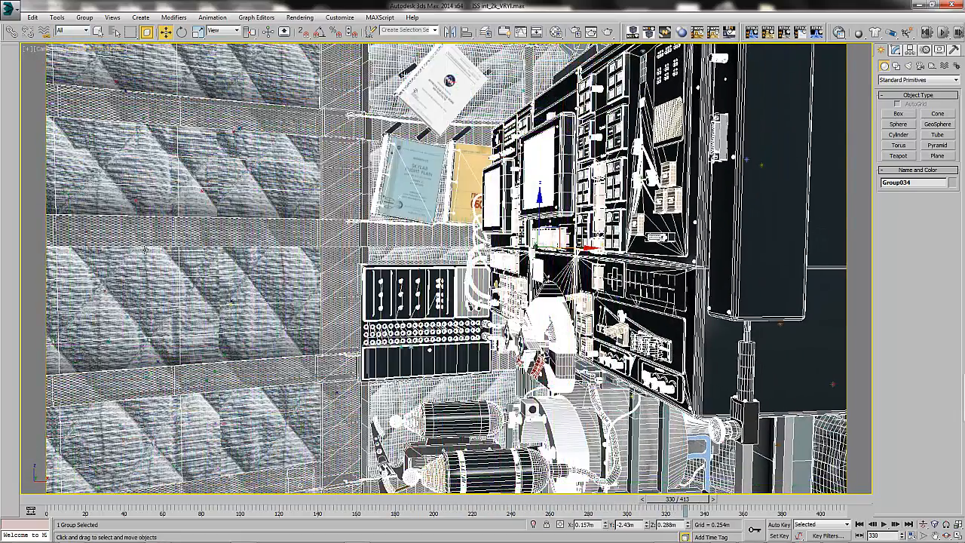
{"action": "mouse_move", "coordinate": [850, 537]}
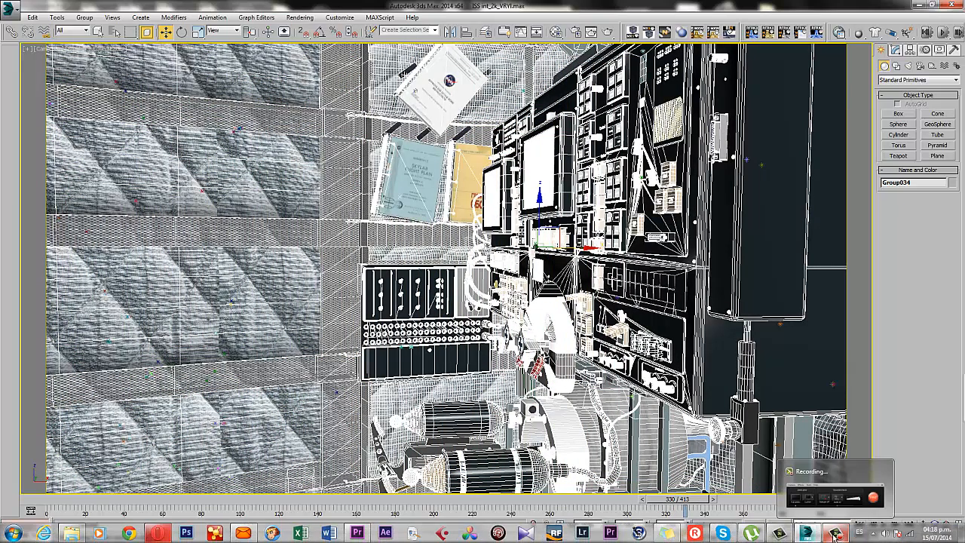
{"action": "left_click", "coordinate": [833, 535]}
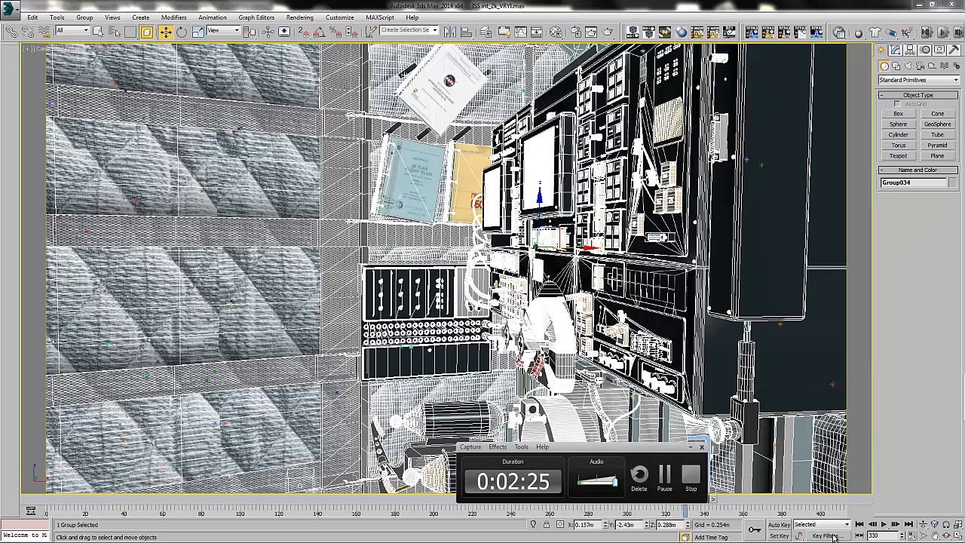
{"action": "mouse_move", "coordinate": [785, 539]}
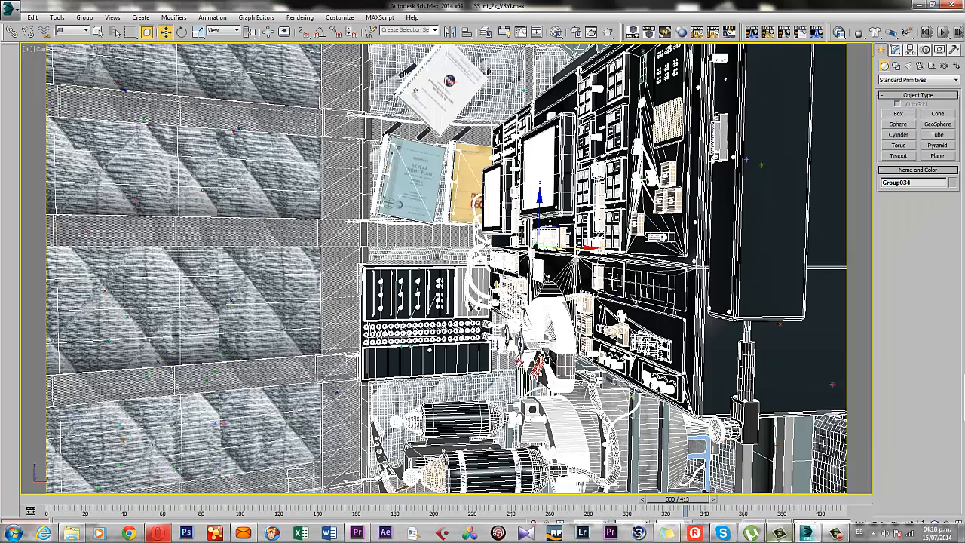
Switch to Premiere Pro, scrub Sequence 01 and stop at 00:00:07:14 to inspect the composite, then return to 3ds Max.
{"action": "left_click", "coordinate": [358, 534]}
{"action": "left_click_drag", "start_coordinate": [333, 424], "coordinate": [859, 427]}
{"action": "left_click_drag", "start_coordinate": [802, 444], "coordinate": [630, 474]}
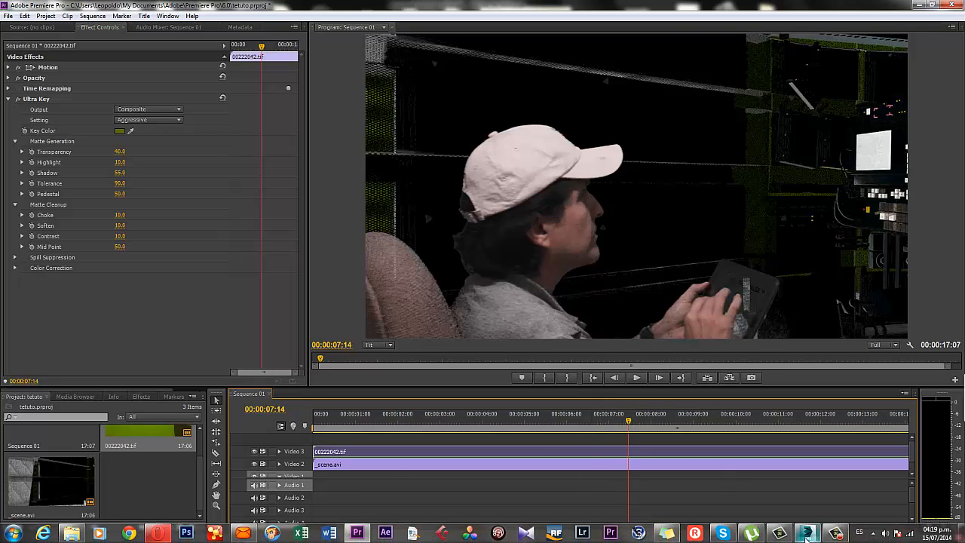
{"action": "left_click", "coordinate": [808, 533]}
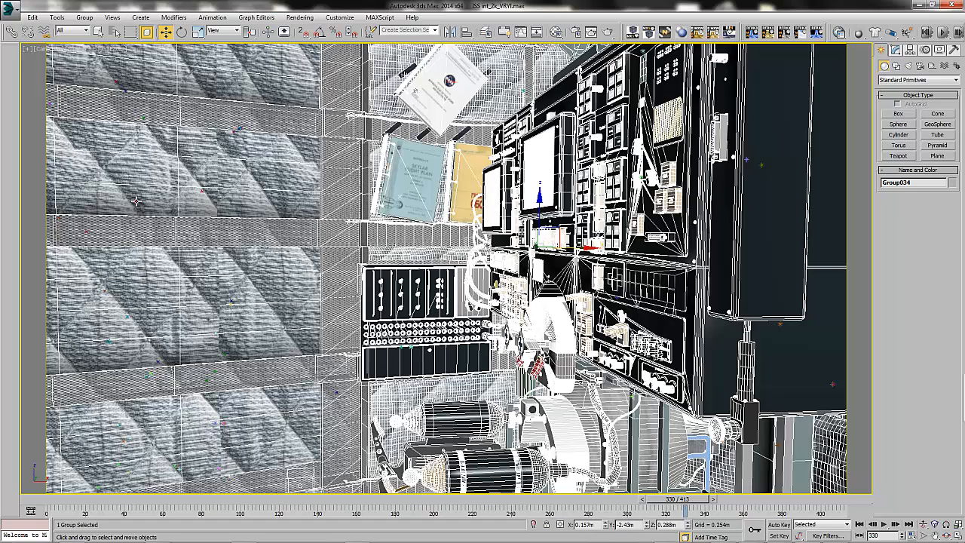
{"action": "mouse_move", "coordinate": [784, 537]}
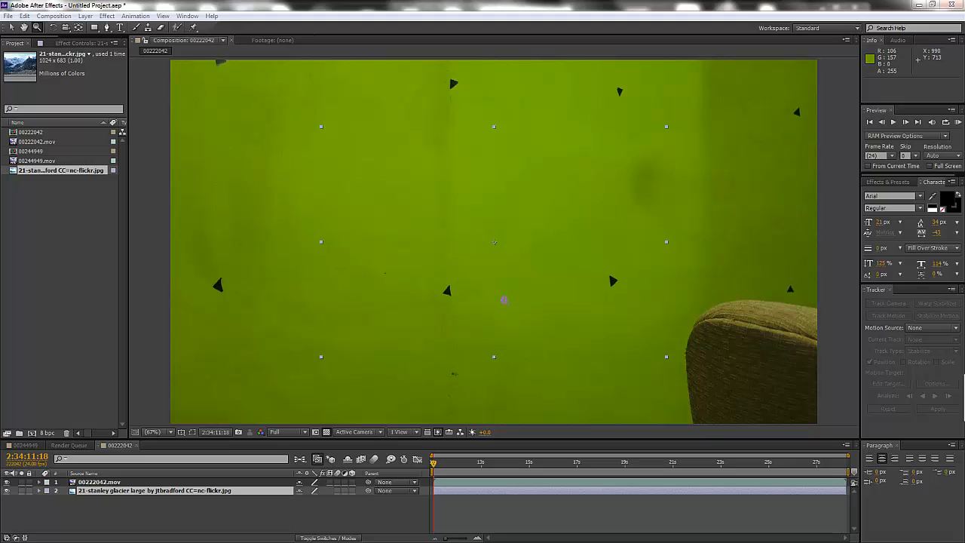
{"action": "left_click", "coordinate": [66, 246]}
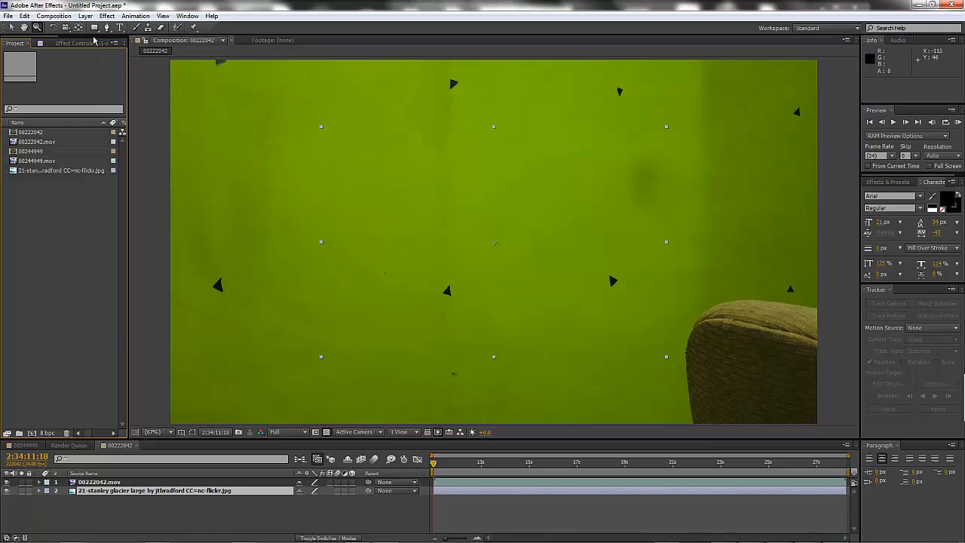
{"action": "left_click", "coordinate": [106, 16]}
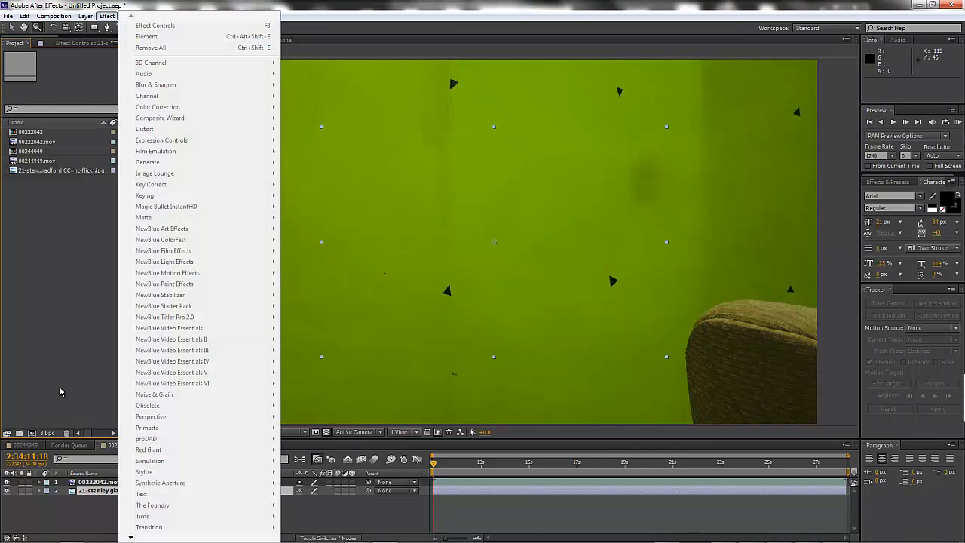
{"action": "left_click", "coordinate": [60, 374]}
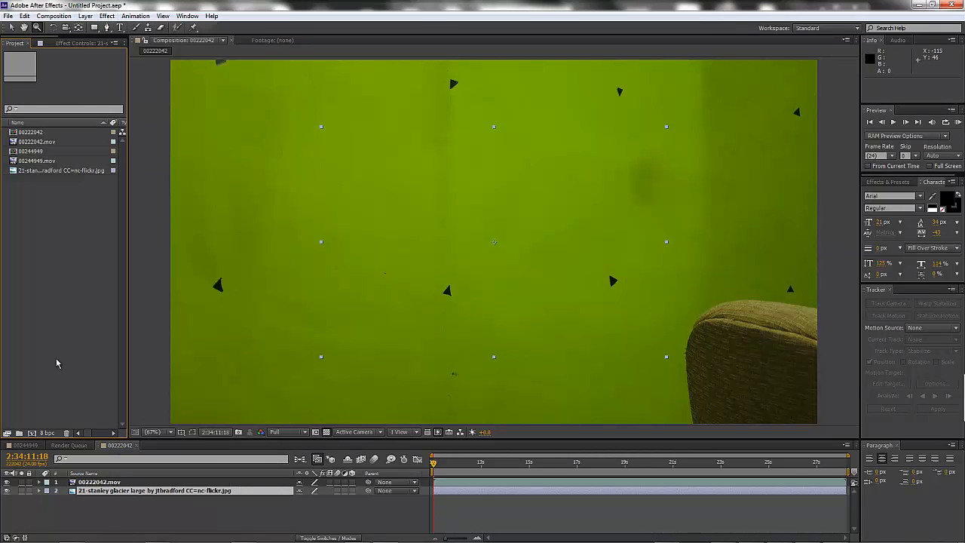
Apply the Keylight (1.2) effect to the 00222042.mov layer and sample the green backdrop as its Screen Colour.
{"action": "left_click", "coordinate": [469, 483]}
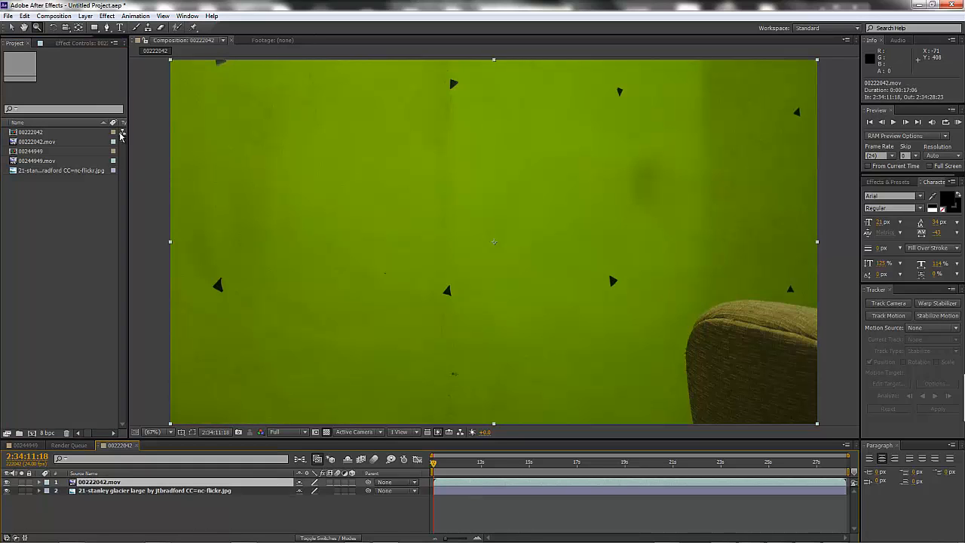
{"action": "left_click", "coordinate": [106, 16]}
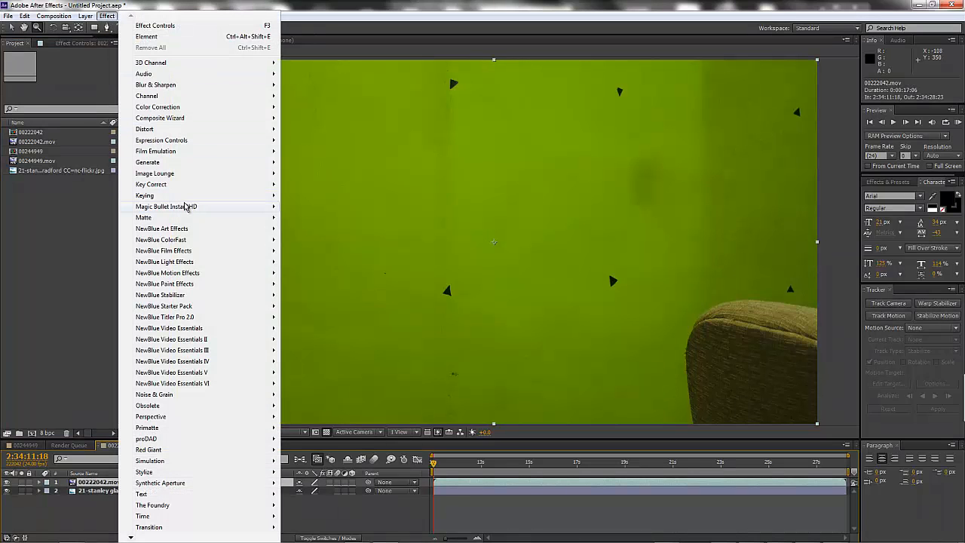
{"action": "mouse_move", "coordinate": [189, 202]}
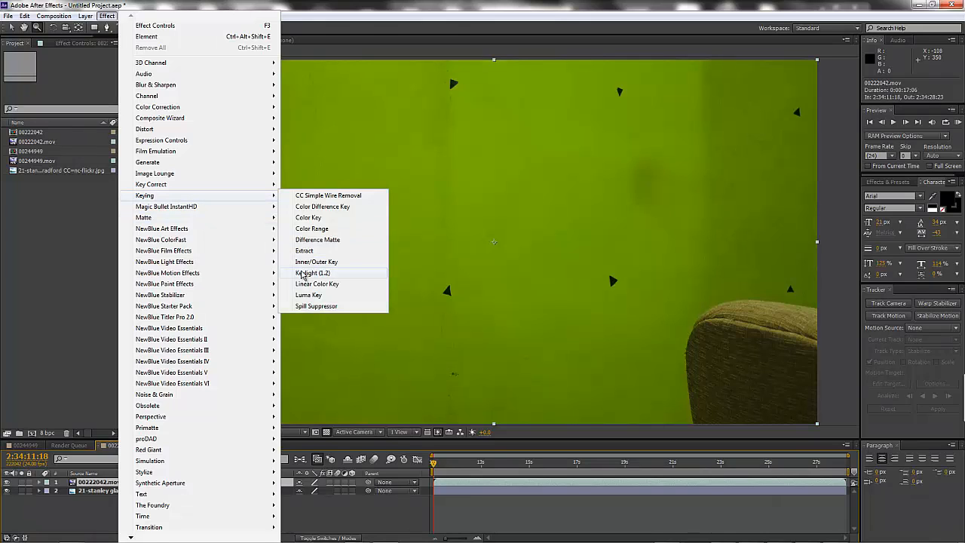
{"action": "left_click", "coordinate": [303, 275]}
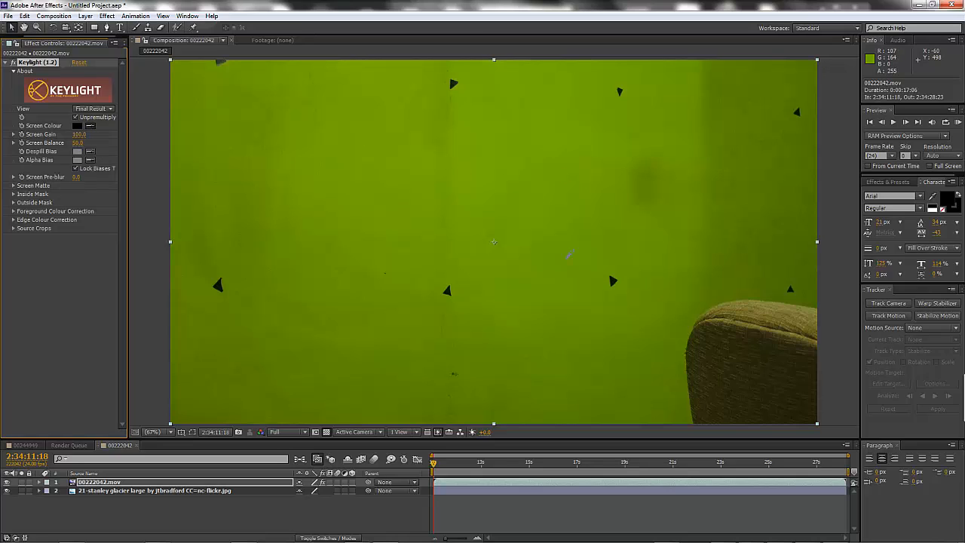
{"action": "left_click", "coordinate": [572, 218]}
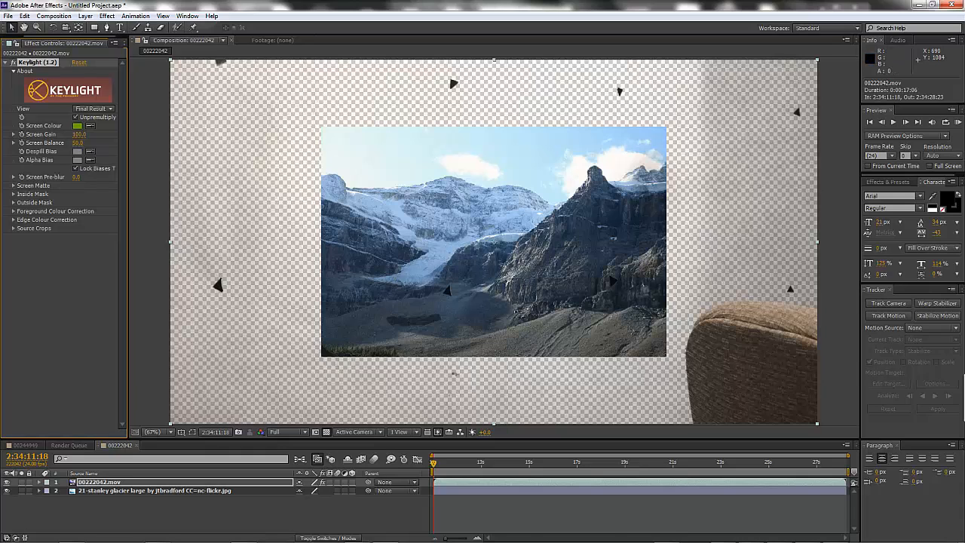
Scale the stanley glacier image layer to about 196% by 162% so it fills the composition frame.
{"action": "left_click", "coordinate": [132, 490]}
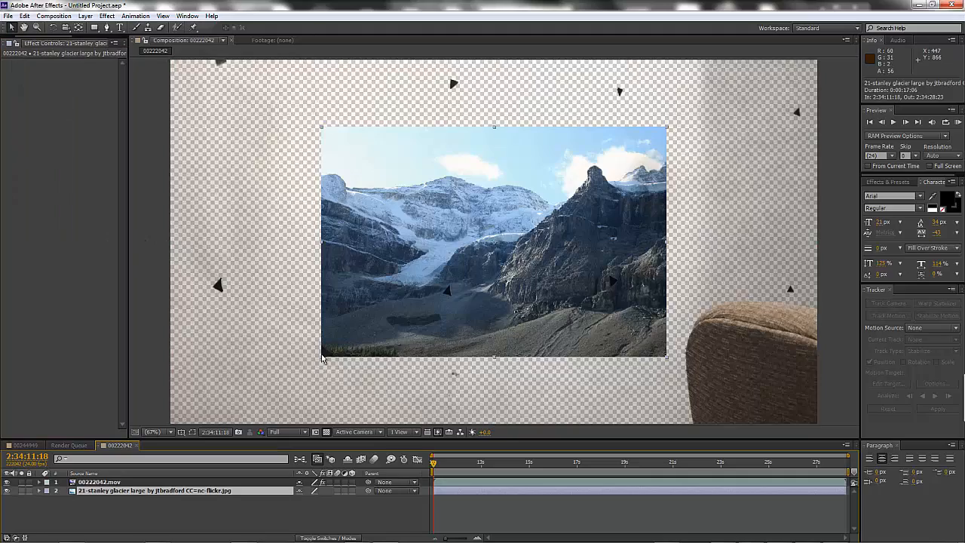
{"action": "left_click_drag", "start_coordinate": [322, 358], "coordinate": [156, 431]}
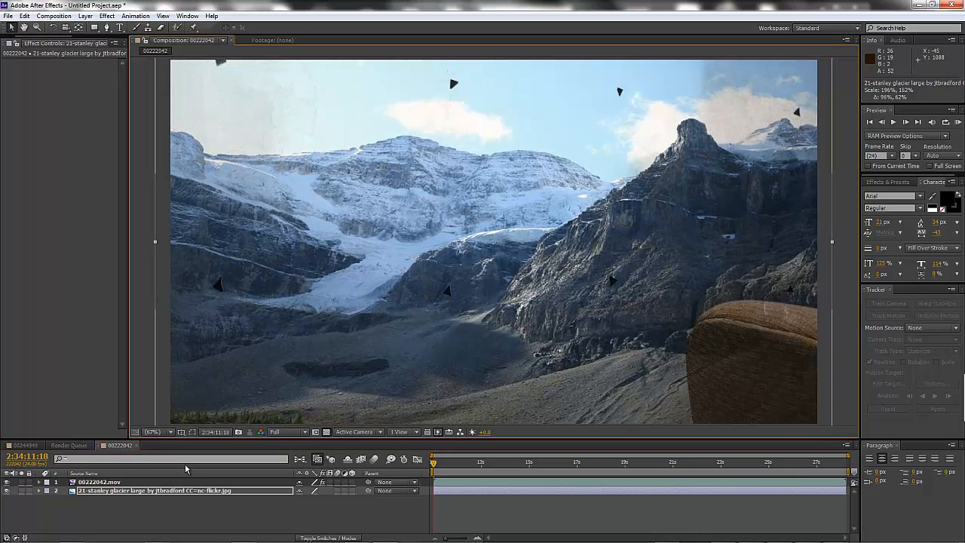
Set Keylight's Screen Matte Clip Black to 24 on the 00222042.mov layer.
{"action": "left_click", "coordinate": [465, 481]}
{"action": "key", "text": "ctrl+alt+shift+e"}
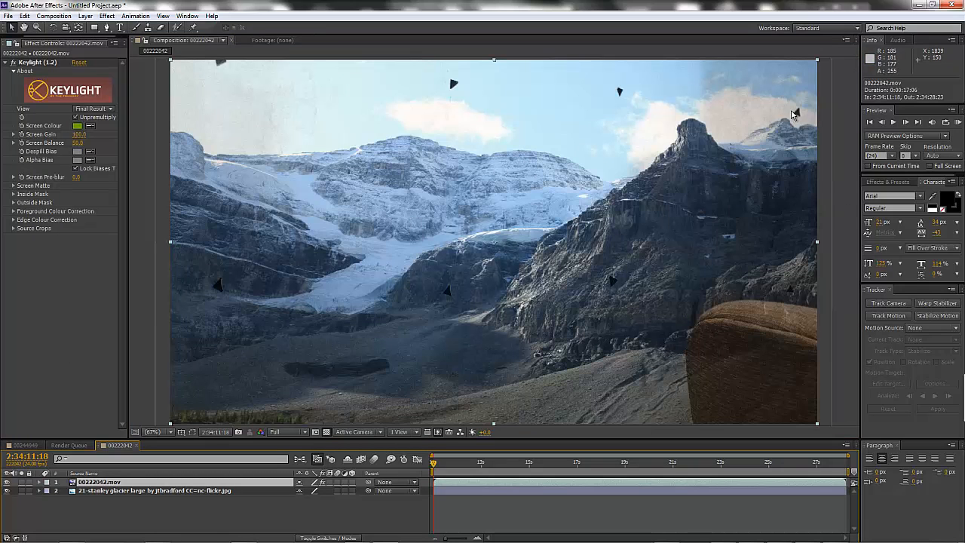
{"action": "left_click", "coordinate": [13, 186]}
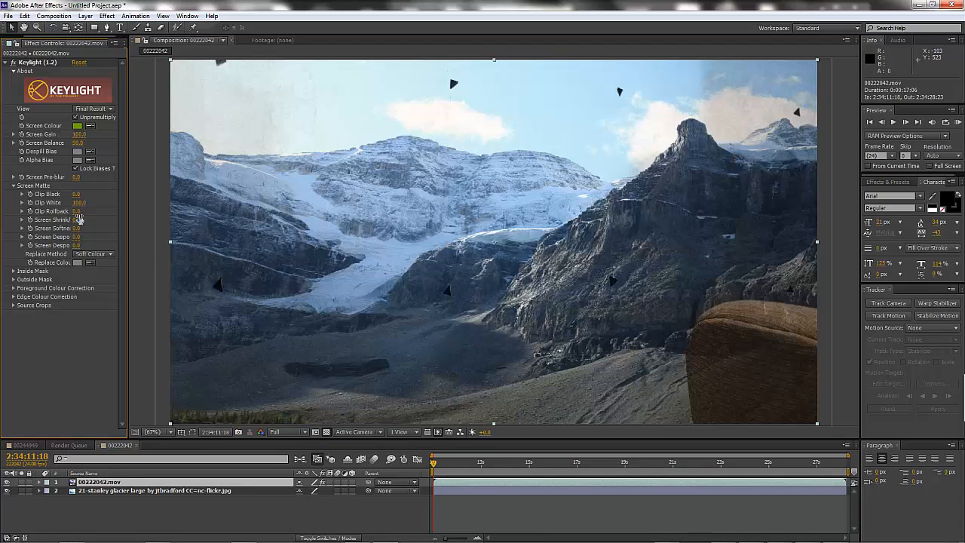
{"action": "left_click_drag", "start_coordinate": [76, 195], "coordinate": [86, 192]}
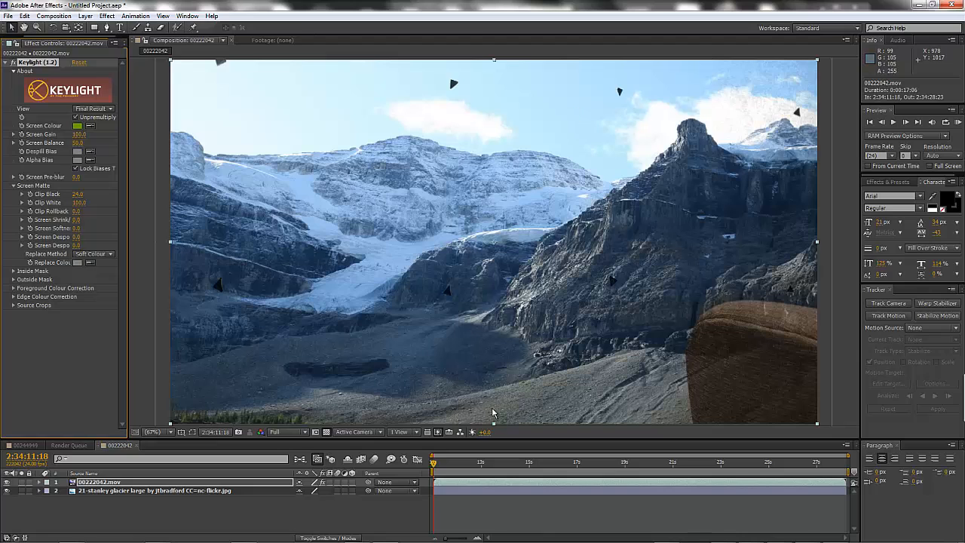
Scrub through the 00222042 composition to check the key over the glacier background and return to 2:34:11:18.
{"action": "left_click_drag", "start_coordinate": [435, 463], "coordinate": [670, 457]}
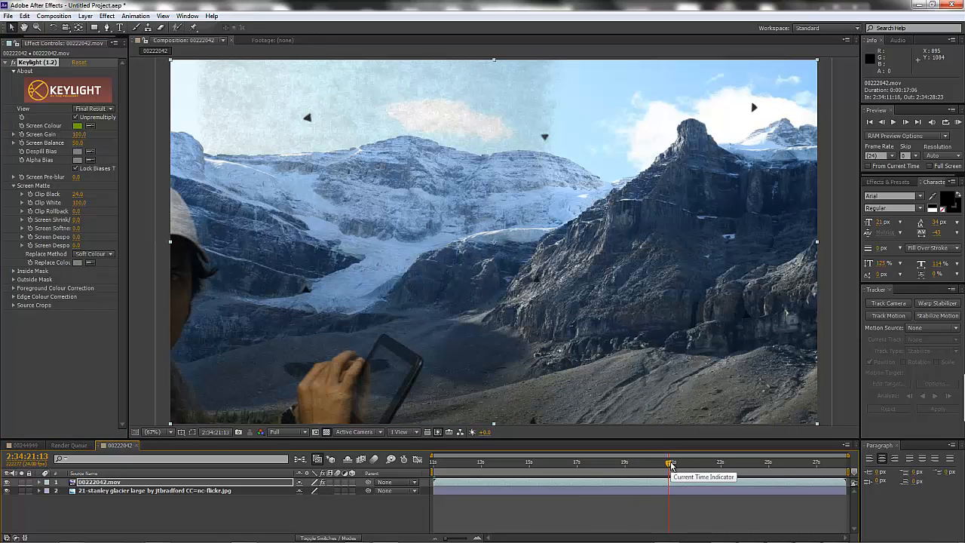
{"action": "key", "text": "space"}
{"action": "left_click_drag", "start_coordinate": [677, 465], "coordinate": [639, 462]}
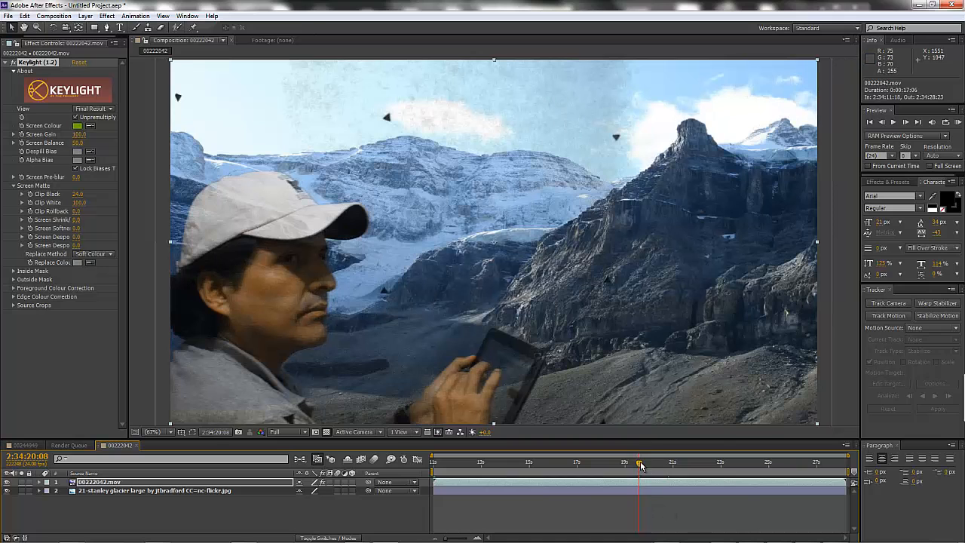
{"action": "left_click_drag", "start_coordinate": [640, 465], "coordinate": [758, 461]}
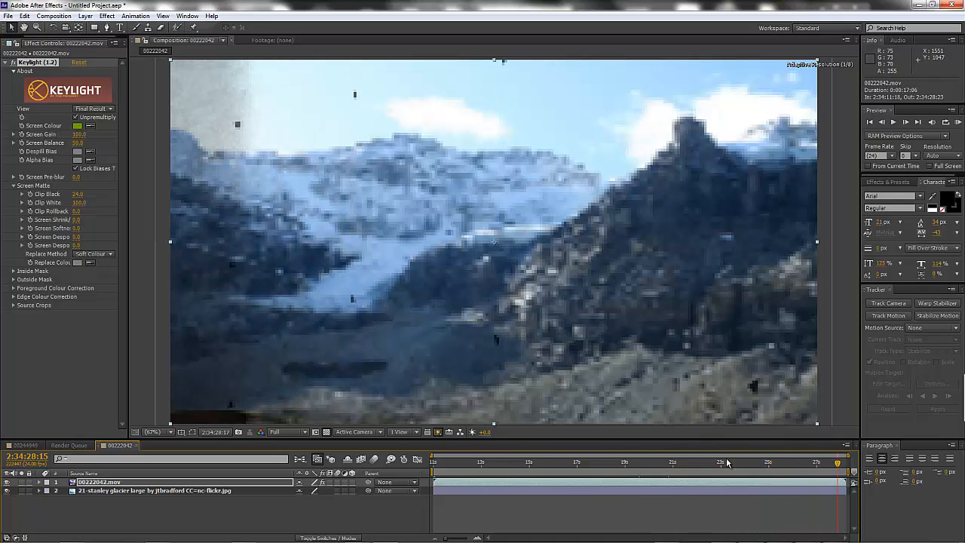
{"action": "left_click", "coordinate": [534, 462]}
{"action": "left_click", "coordinate": [433, 462]}
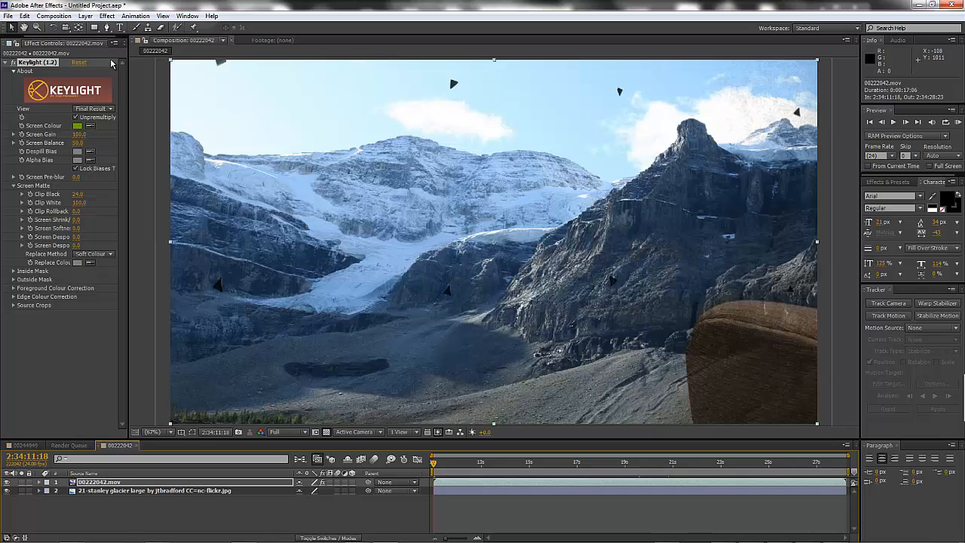
Draw a closed four-point mask with the Pen tool around the tracking marker just below the centre of the 00222042.mov layer.
{"action": "left_click", "coordinate": [107, 28]}
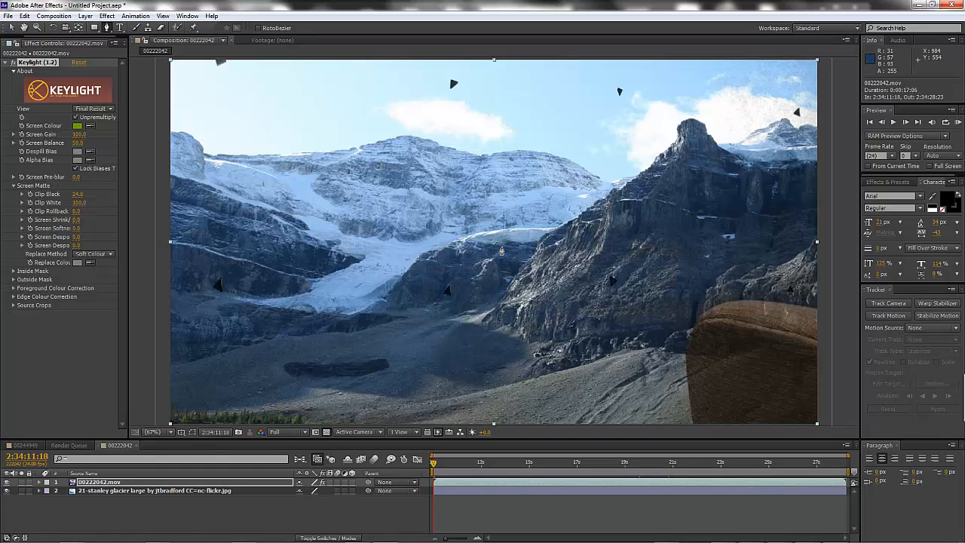
{"action": "left_click", "coordinate": [441, 282]}
{"action": "left_click", "coordinate": [429, 302]}
{"action": "left_click", "coordinate": [453, 308]}
{"action": "left_click", "coordinate": [462, 284]}
{"action": "left_click", "coordinate": [441, 282]}
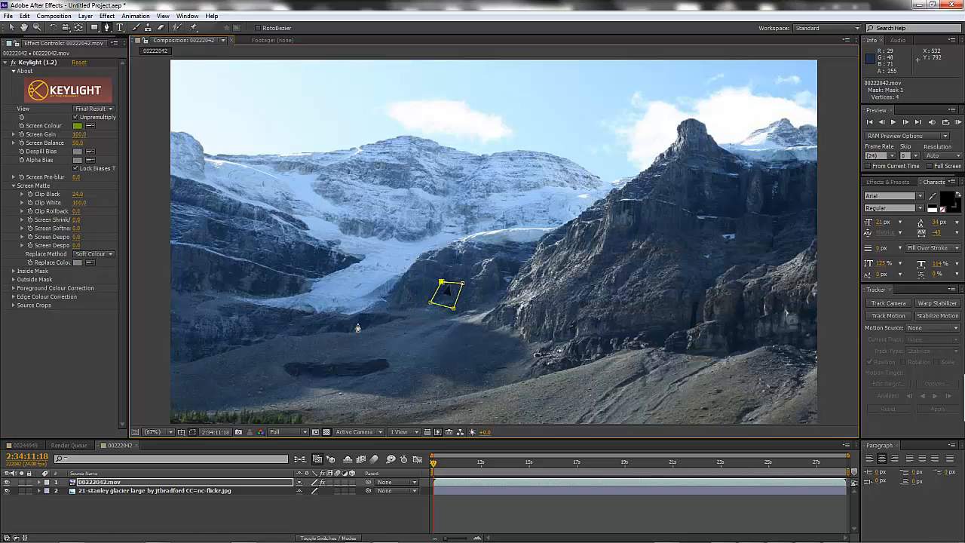
Invert the four-point mask on the 00222042.mov layer so it cuts out the enclosed tracking marker.
{"action": "right_click", "coordinate": [452, 284]}
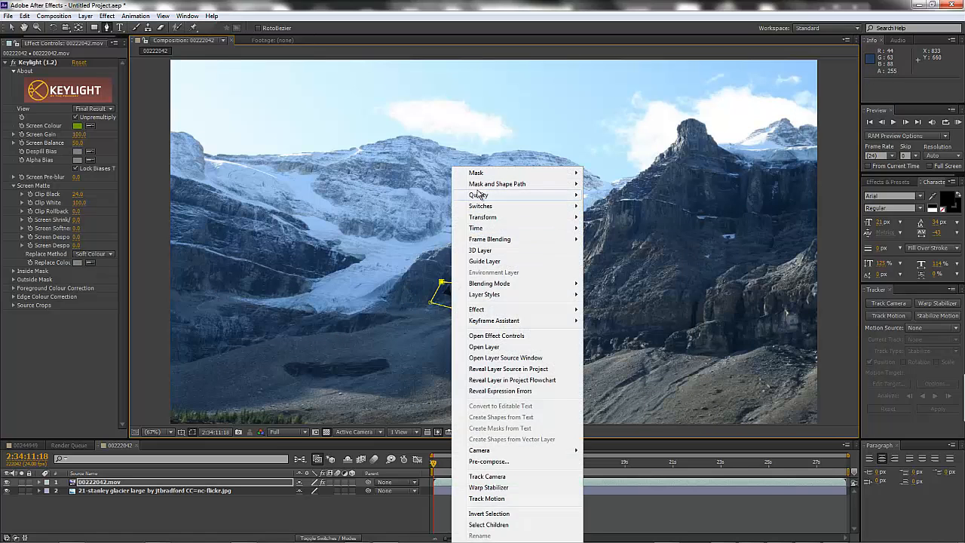
{"action": "mouse_move", "coordinate": [487, 176]}
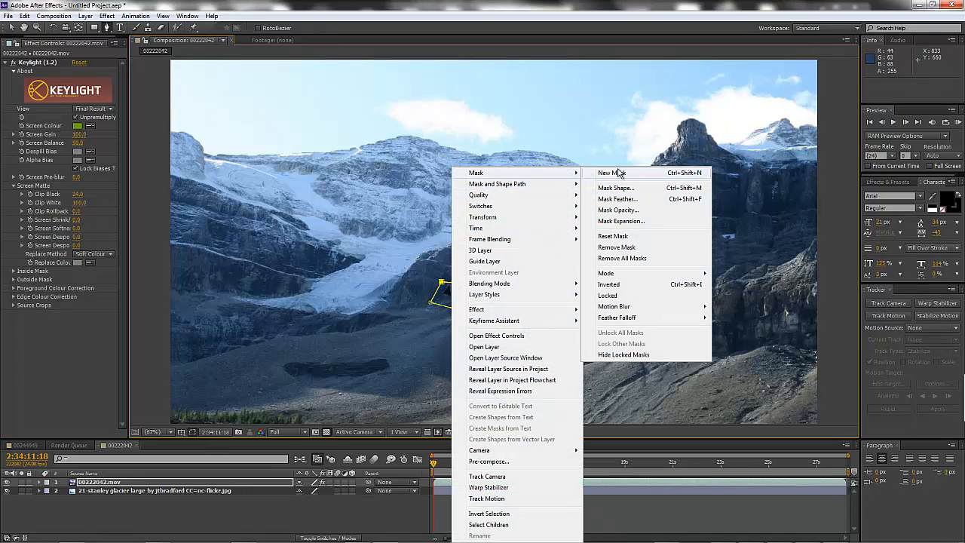
{"action": "left_click", "coordinate": [646, 285]}
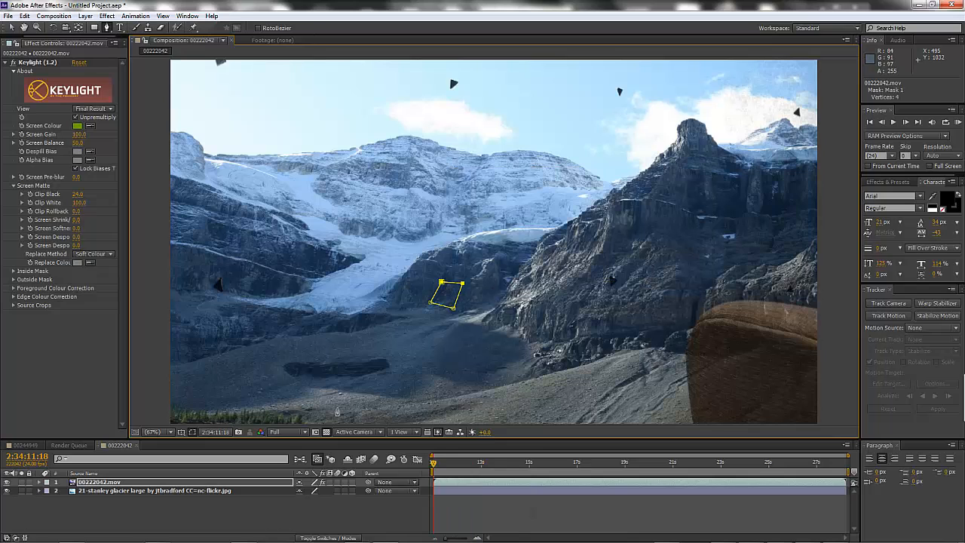
Enable automatic keyframing and nudge the mask slightly with the Selection tool at 2:34:11:18.
{"action": "left_click", "coordinate": [11, 28]}
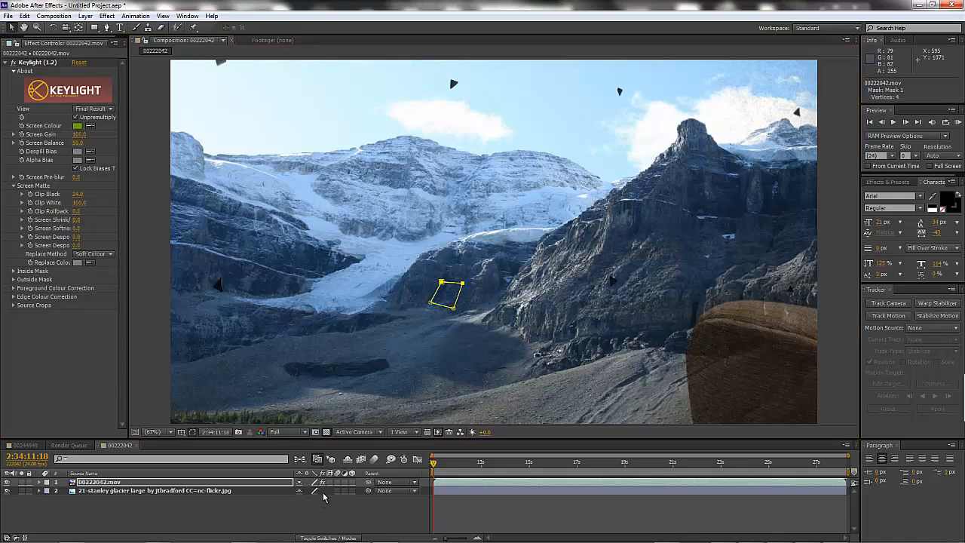
{"action": "left_click", "coordinate": [403, 460]}
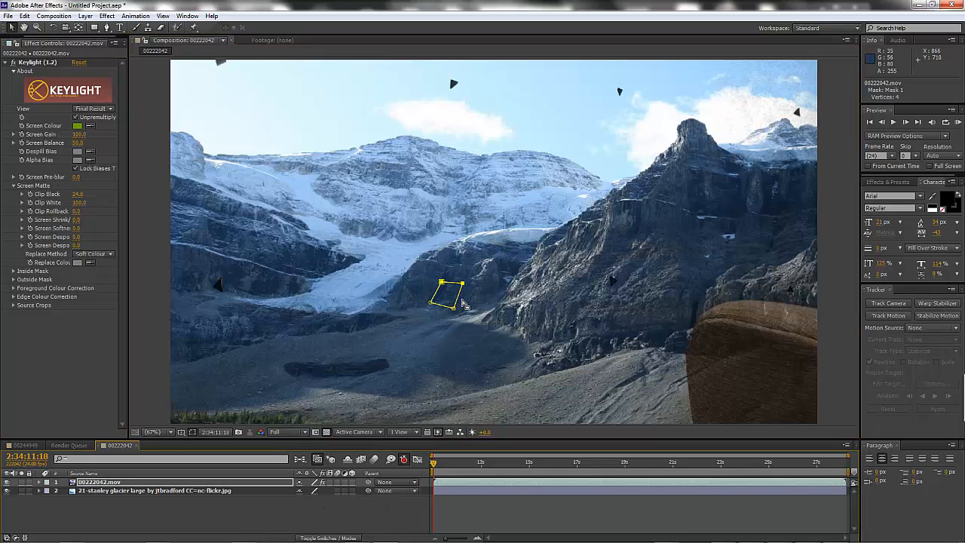
{"action": "mouse_move", "coordinate": [457, 301]}
{"action": "left_mouse_down"}
{"action": "mouse_move", "coordinate": [427, 302]}
{"action": "mouse_move", "coordinate": [461, 292]}
{"action": "mouse_move", "coordinate": [458, 306]}
{"action": "left_mouse_up"}
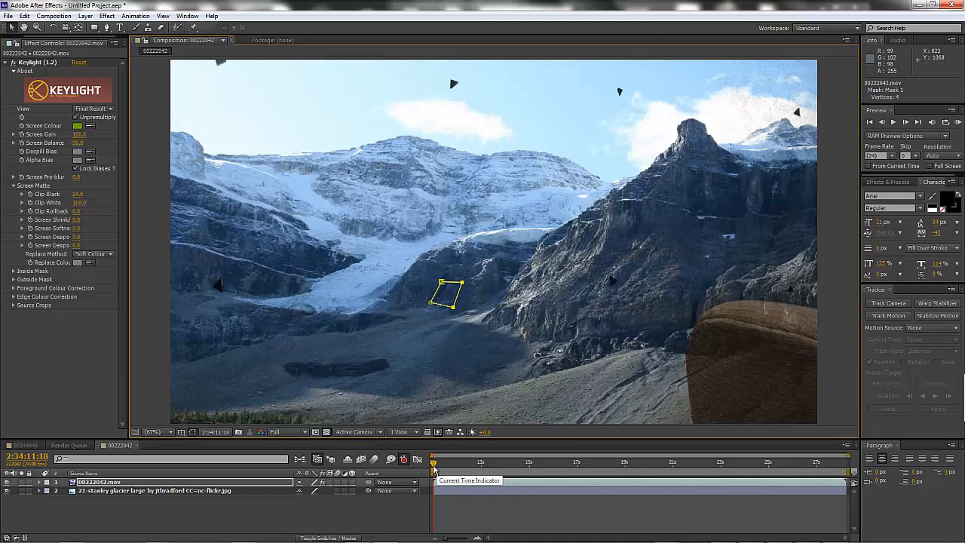
Keyframe the mask's position over the moving tracking marker at 2:34:14:18 and 2:34:16:06.
{"action": "left_click_drag", "start_coordinate": [434, 468], "coordinate": [530, 473]}
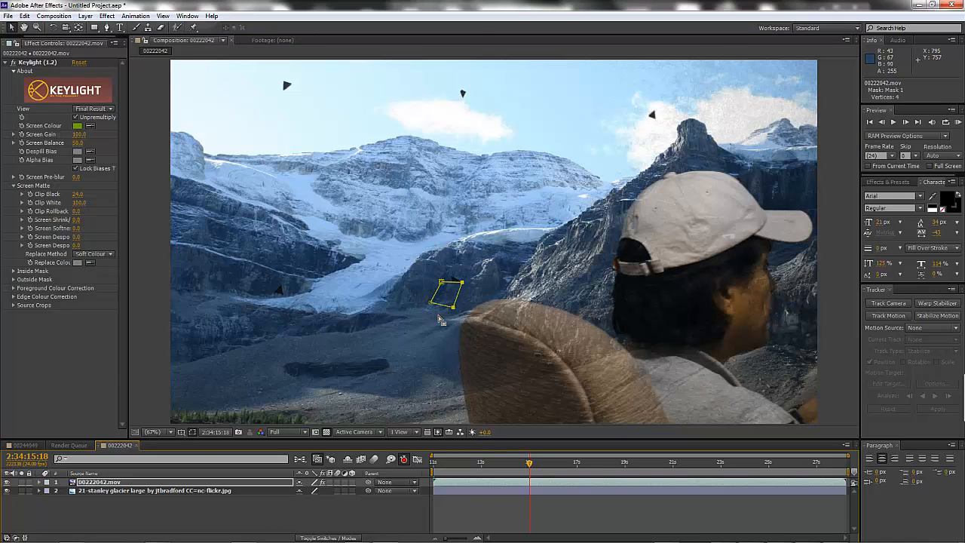
{"action": "left_click_drag", "start_coordinate": [530, 467], "coordinate": [506, 470]}
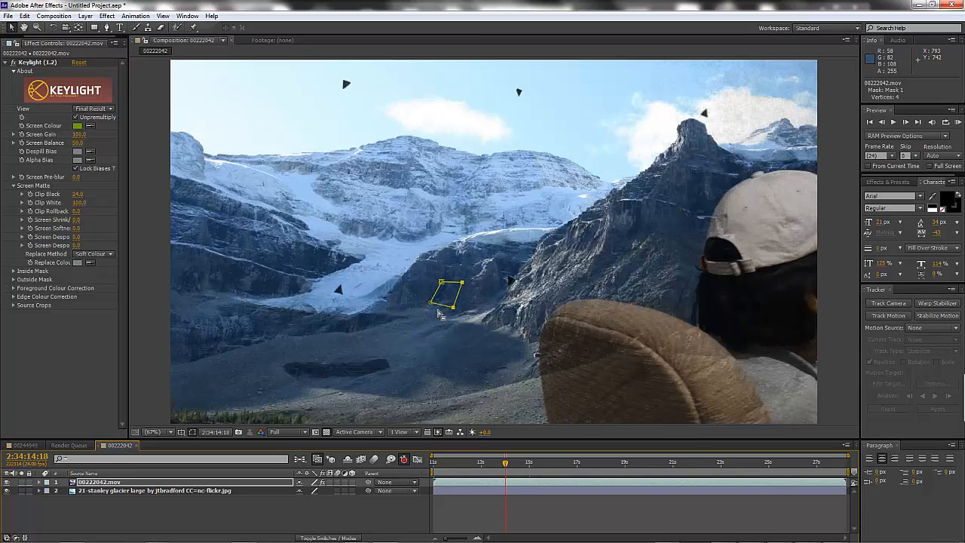
{"action": "left_click_drag", "start_coordinate": [417, 267], "coordinate": [345, 306]}
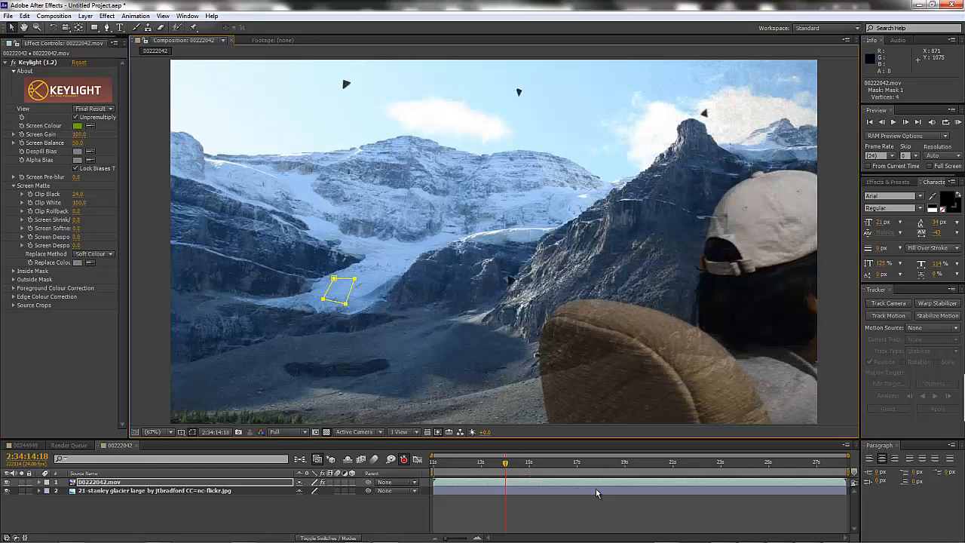
{"action": "left_click_drag", "start_coordinate": [525, 467], "coordinate": [540, 463]}
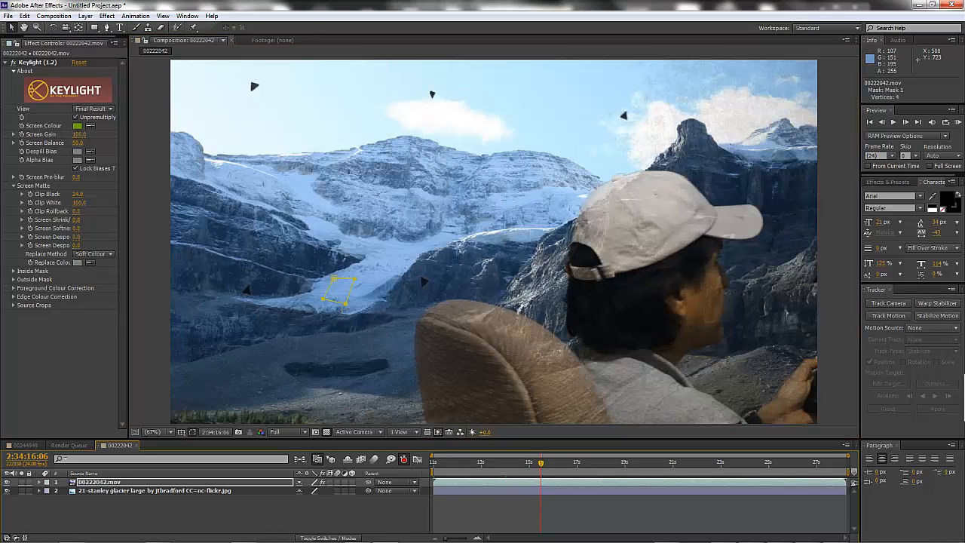
{"action": "left_click_drag", "start_coordinate": [353, 320], "coordinate": [256, 316]}
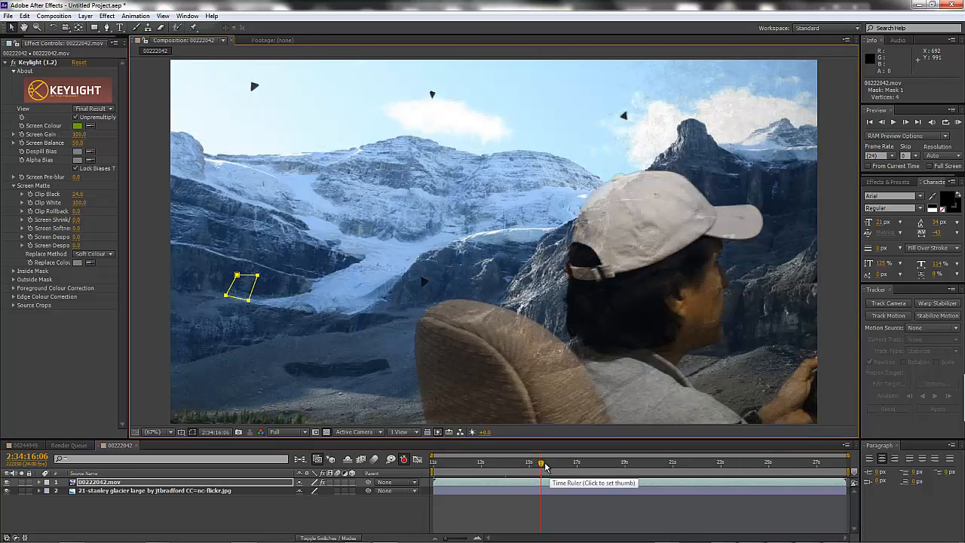
Move the mask with the marker at 2:34:17:05, and past the left edge of the frame at 2:34:17:20.
{"action": "left_click_drag", "start_coordinate": [540, 462], "coordinate": [567, 462]}
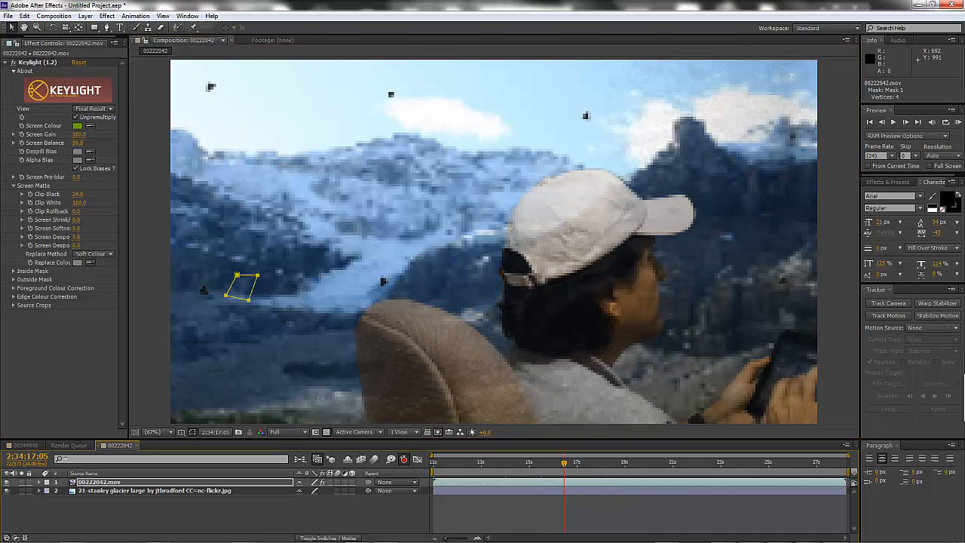
{"action": "left_click_drag", "start_coordinate": [249, 300], "coordinate": [185, 304]}
{"action": "left_click_drag", "start_coordinate": [565, 463], "coordinate": [579, 463]}
{"action": "left_click_drag", "start_coordinate": [206, 303], "coordinate": [173, 307]}
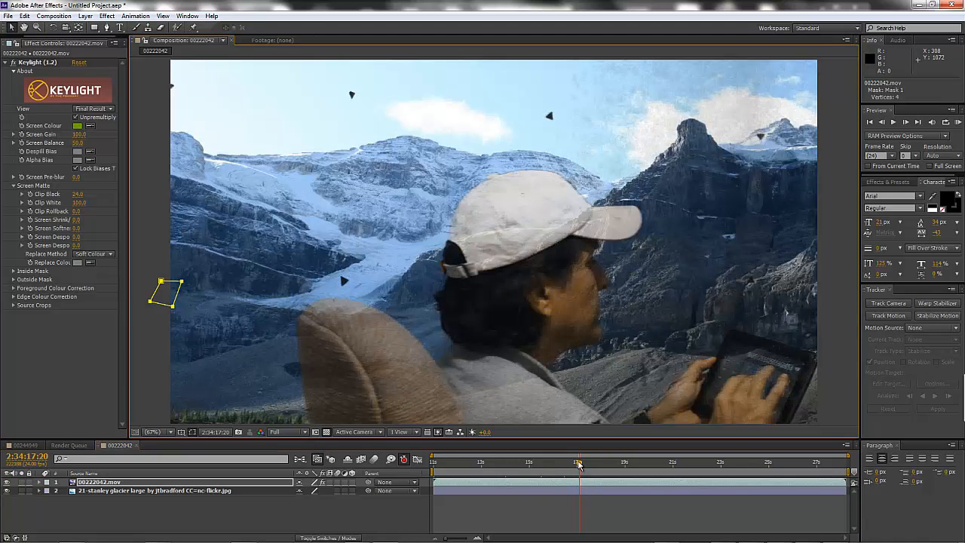
Correct the mask's position over the tracking marker at 2:34:13:19 and 2:34:12:17.
{"action": "left_click_drag", "start_coordinate": [576, 465], "coordinate": [483, 471]}
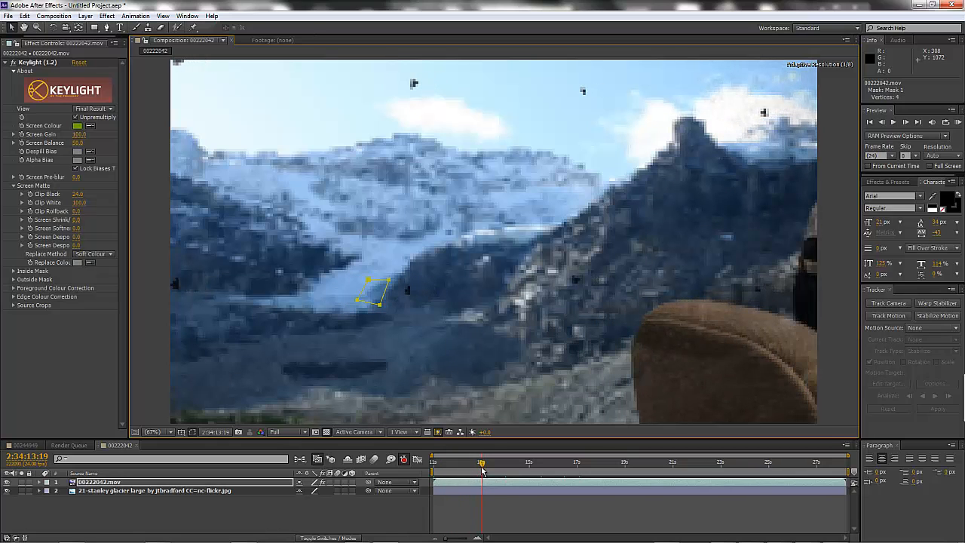
{"action": "left_click_drag", "start_coordinate": [381, 308], "coordinate": [417, 307]}
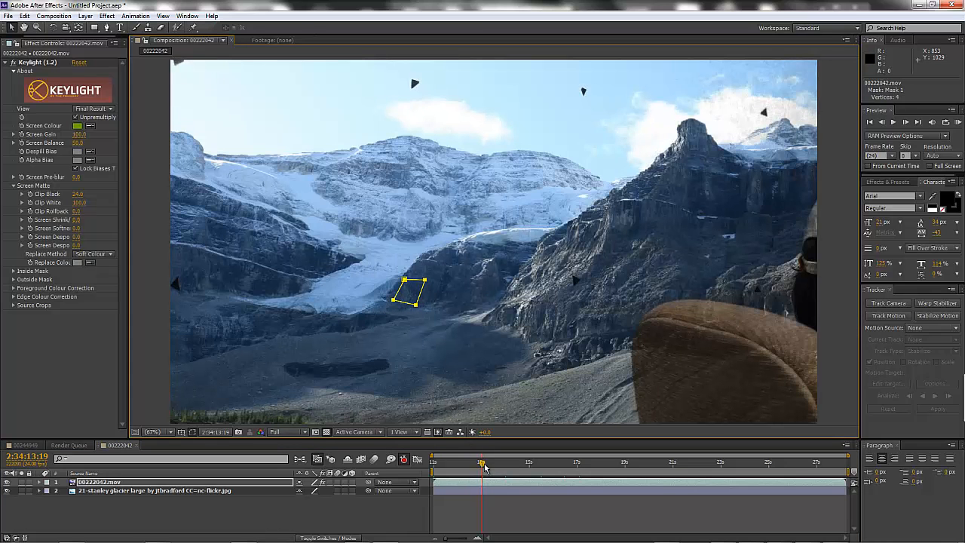
{"action": "left_click_drag", "start_coordinate": [482, 467], "coordinate": [457, 481]}
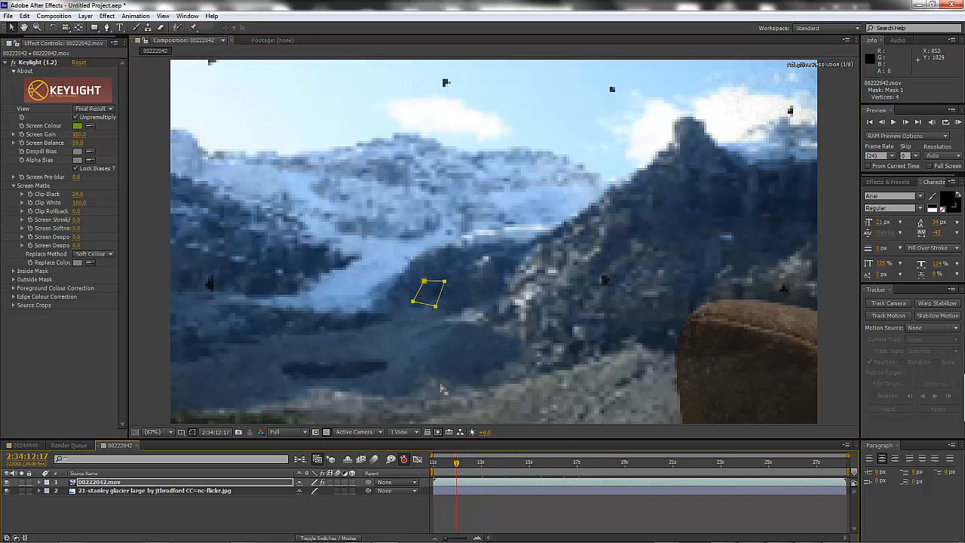
{"action": "left_click_drag", "start_coordinate": [439, 307], "coordinate": [444, 305]}
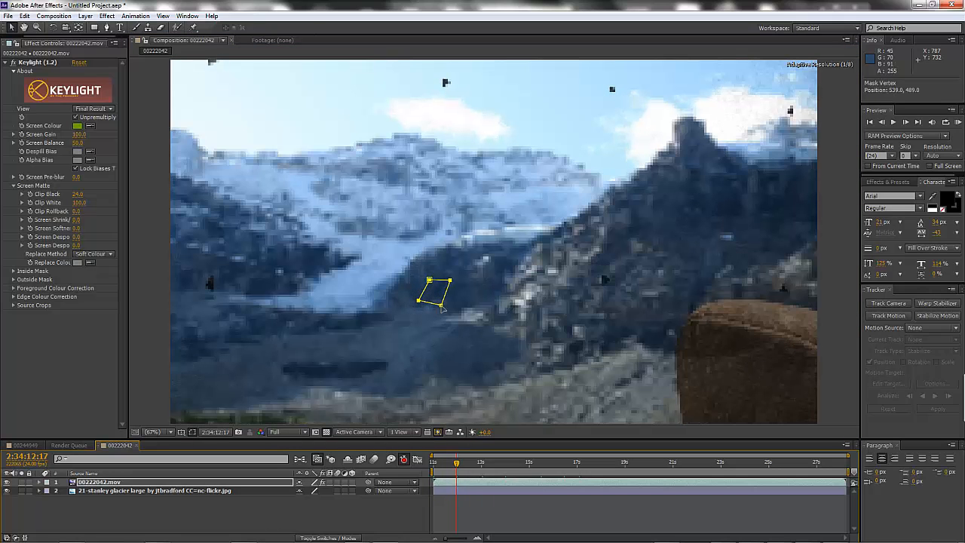
Scrub through the 00222042 composition to check the animated mask and the remaining markers, and return to 2:34:11:18.
{"action": "left_click_drag", "start_coordinate": [456, 467], "coordinate": [537, 470]}
{"action": "left_click_drag", "start_coordinate": [545, 471], "coordinate": [400, 472]}
{"action": "left_click", "coordinate": [468, 501]}
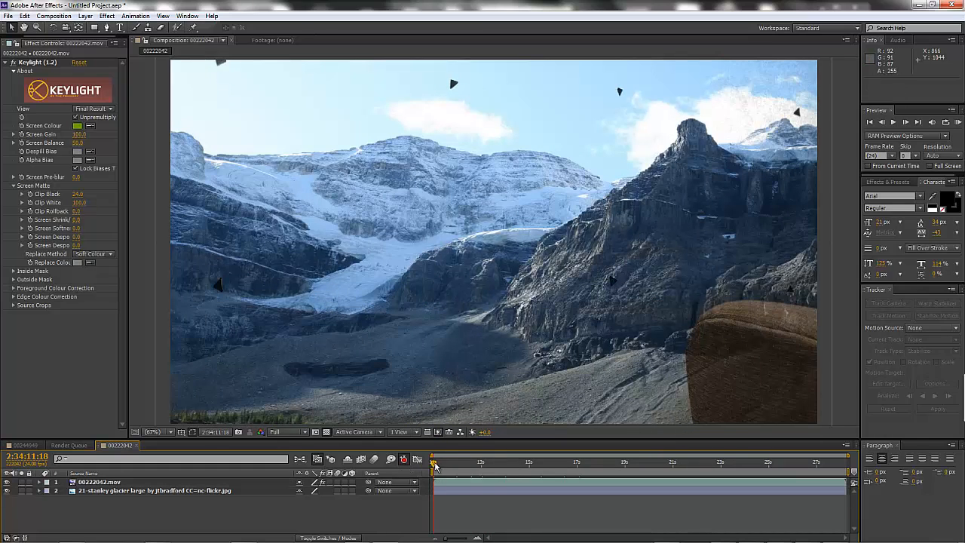
{"action": "left_click_drag", "start_coordinate": [450, 466], "coordinate": [843, 470]}
{"action": "left_click_drag", "start_coordinate": [682, 479], "coordinate": [600, 485]}
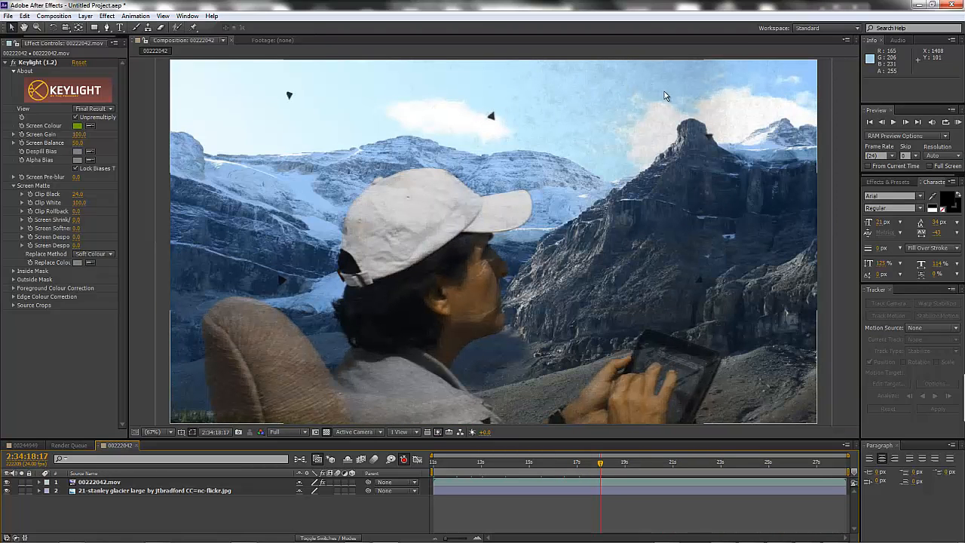
{"action": "left_click_drag", "start_coordinate": [600, 464], "coordinate": [428, 469]}
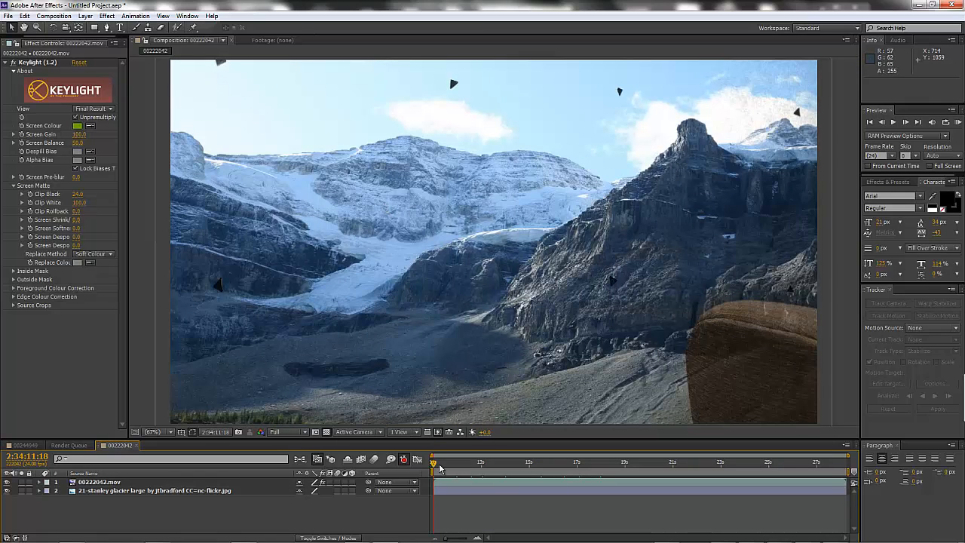
{"action": "left_click_drag", "start_coordinate": [435, 467], "coordinate": [352, 478]}
Switch to Windows Explorer and look through the nasa insert TIFF sequence in the take1 folder on VIDEO2 (H:).
{"action": "mouse_move", "coordinate": [578, 540]}
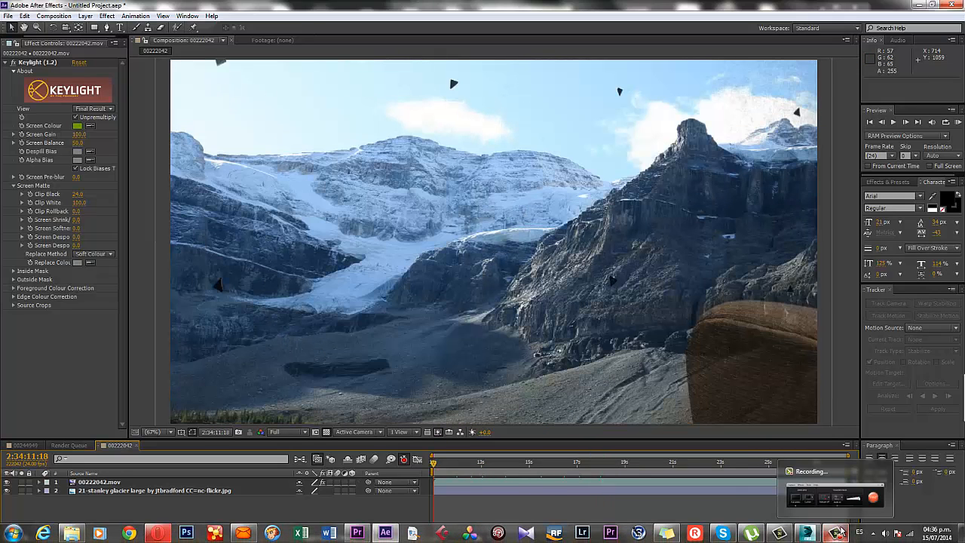
{"action": "left_click", "coordinate": [71, 533]}
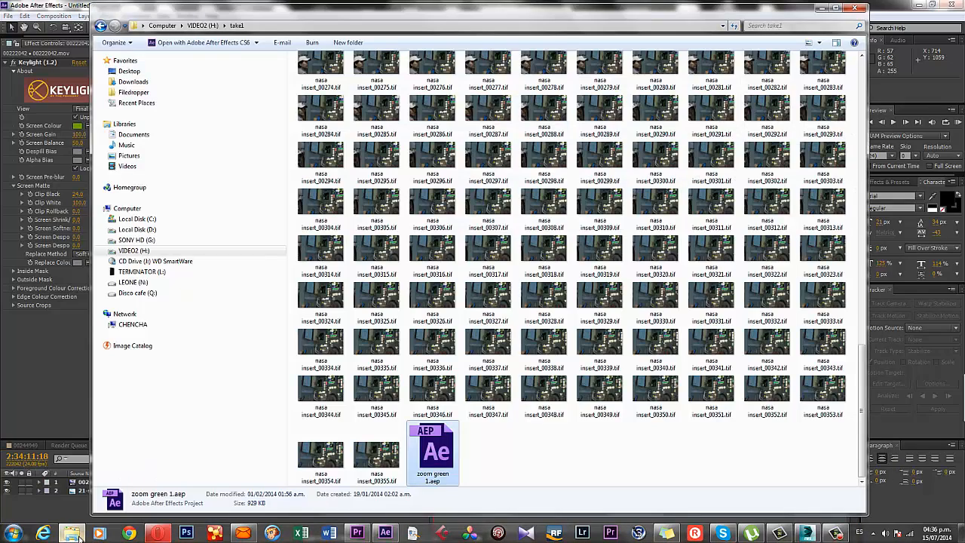
{"action": "left_click", "coordinate": [548, 451]}
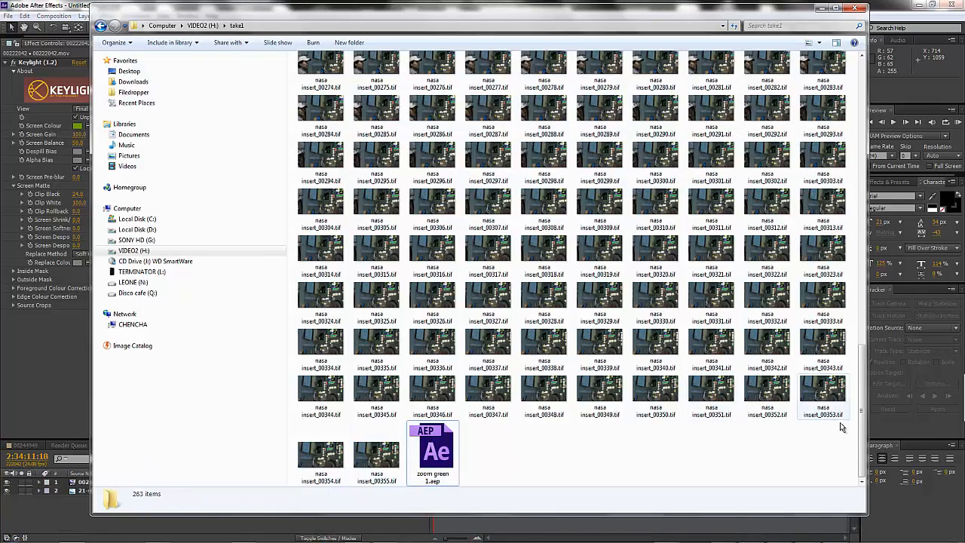
{"action": "left_click_drag", "start_coordinate": [862, 422], "coordinate": [842, 153]}
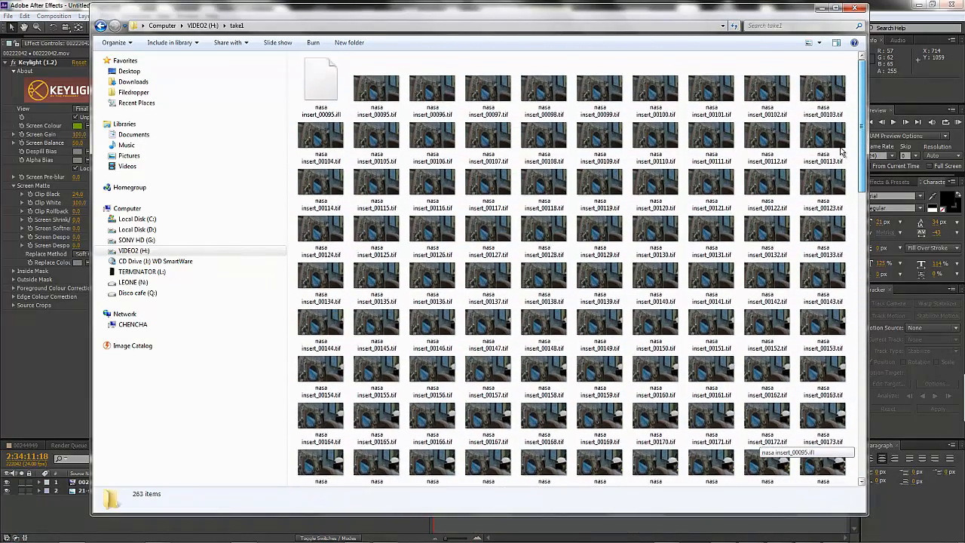
{"action": "left_click_drag", "start_coordinate": [423, 16], "coordinate": [490, 81]}
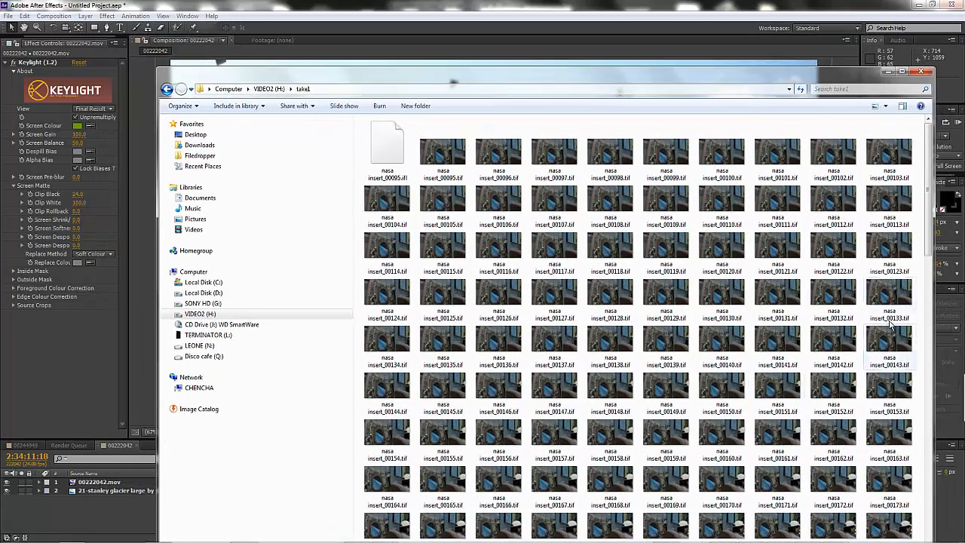
{"action": "left_click_drag", "start_coordinate": [928, 249], "coordinate": [876, 214]}
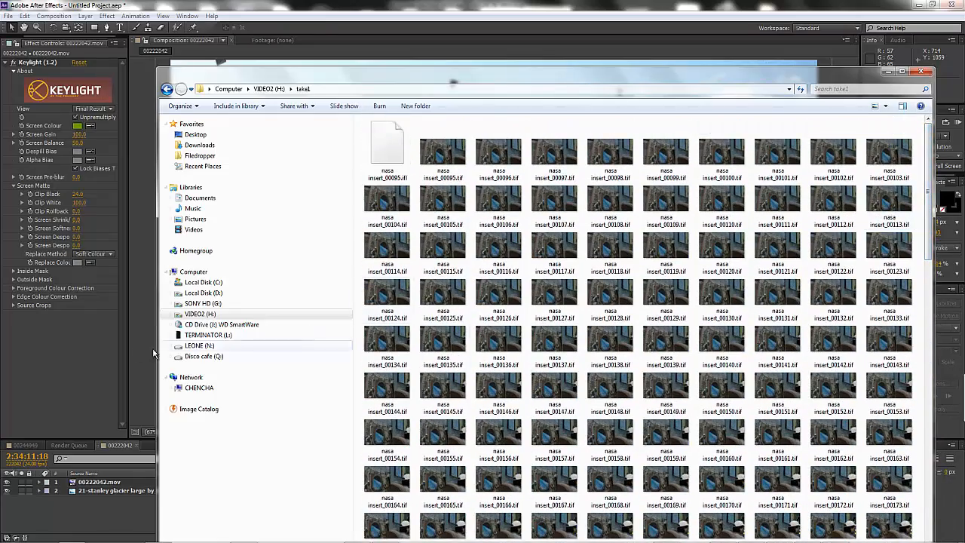
Return to After Effects and create a new project without saving the changes to Untitled Project.aep.
{"action": "left_click", "coordinate": [7, 16]}
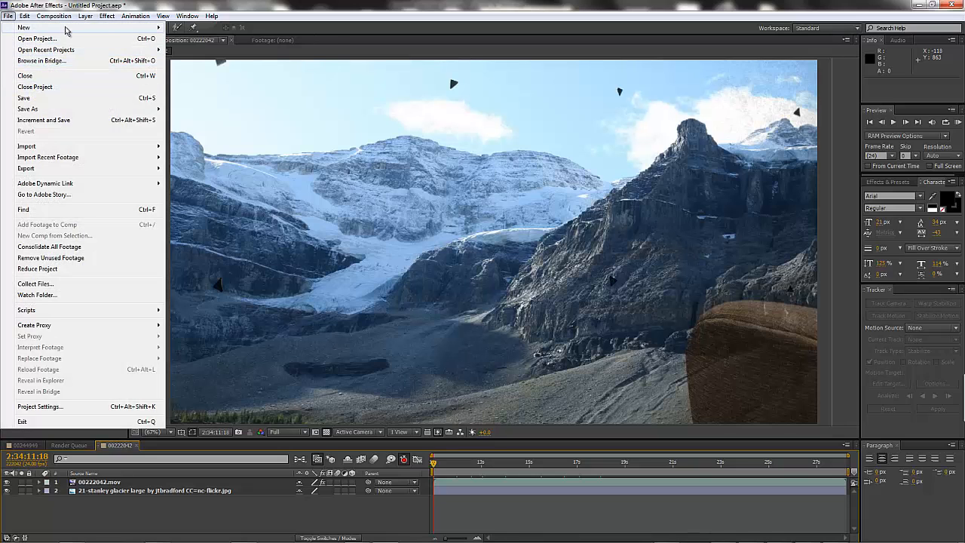
{"action": "left_click", "coordinate": [8, 16]}
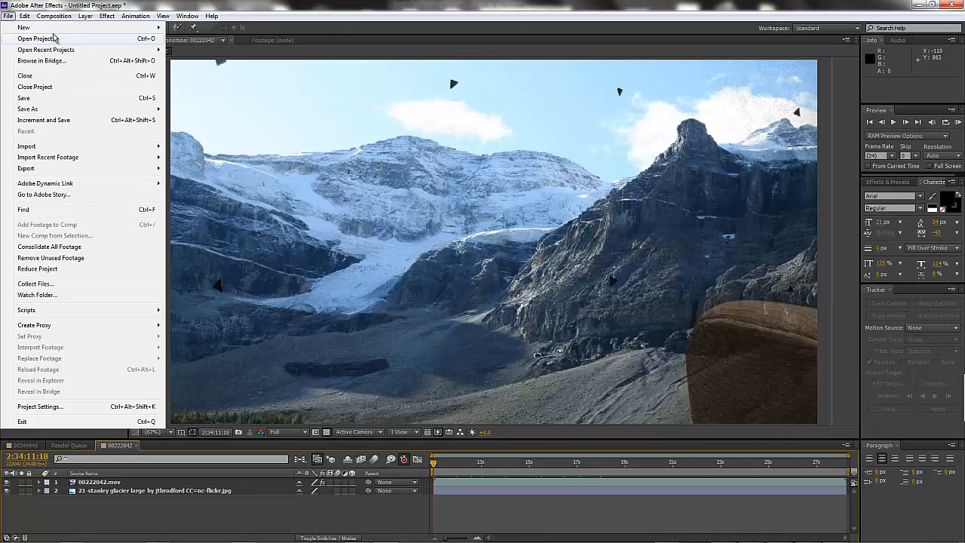
{"action": "mouse_move", "coordinate": [148, 28]}
{"action": "left_click", "coordinate": [201, 31]}
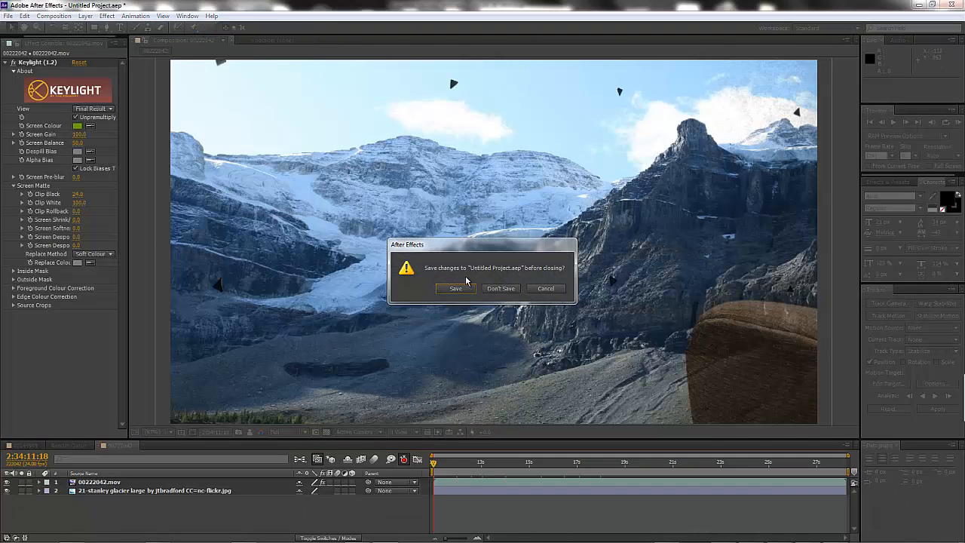
{"action": "left_click", "coordinate": [490, 288]}
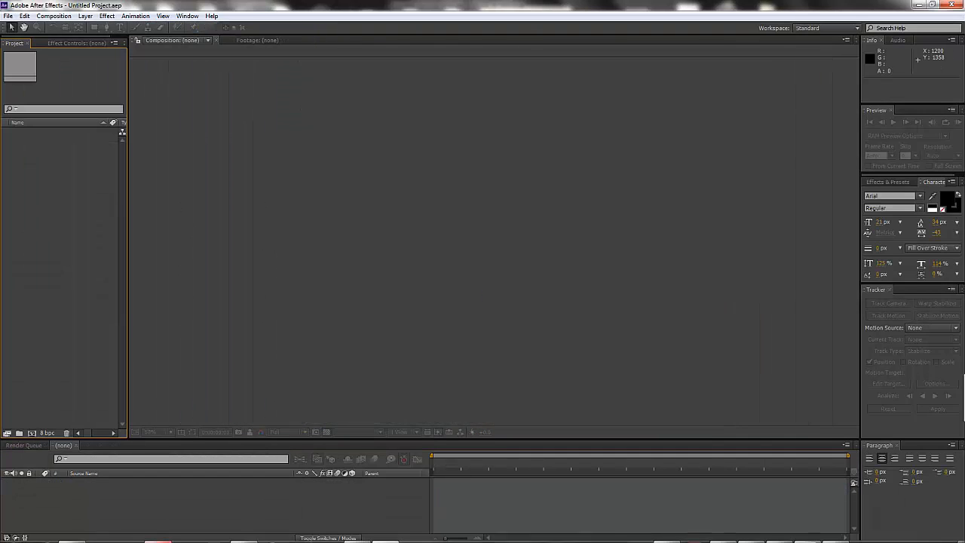
Import the nasa insert TIFF sequence from the take1 folder on VIDEO2 (H:) as footage and create a composition from it.
{"action": "left_click", "coordinate": [70, 534]}
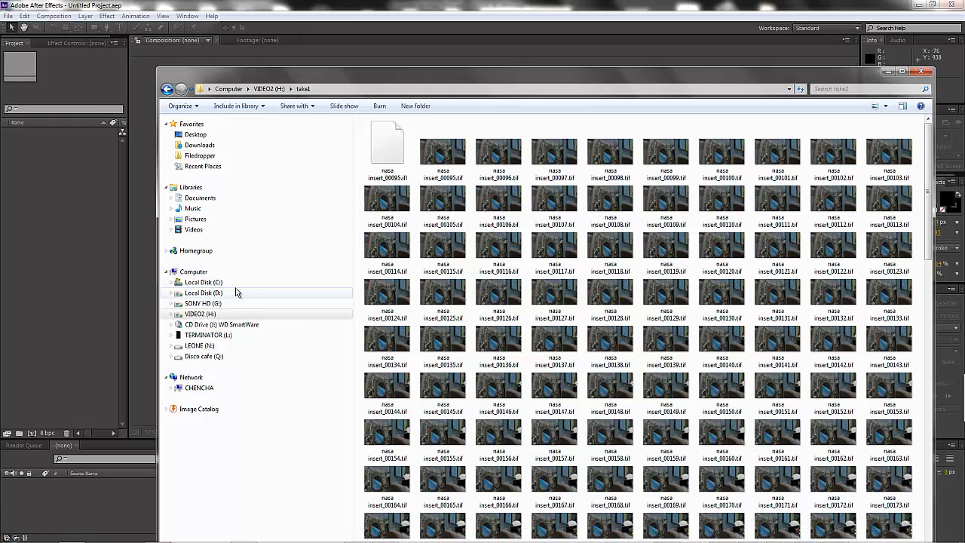
{"action": "left_click", "coordinate": [87, 199]}
{"action": "right_click", "coordinate": [61, 208]}
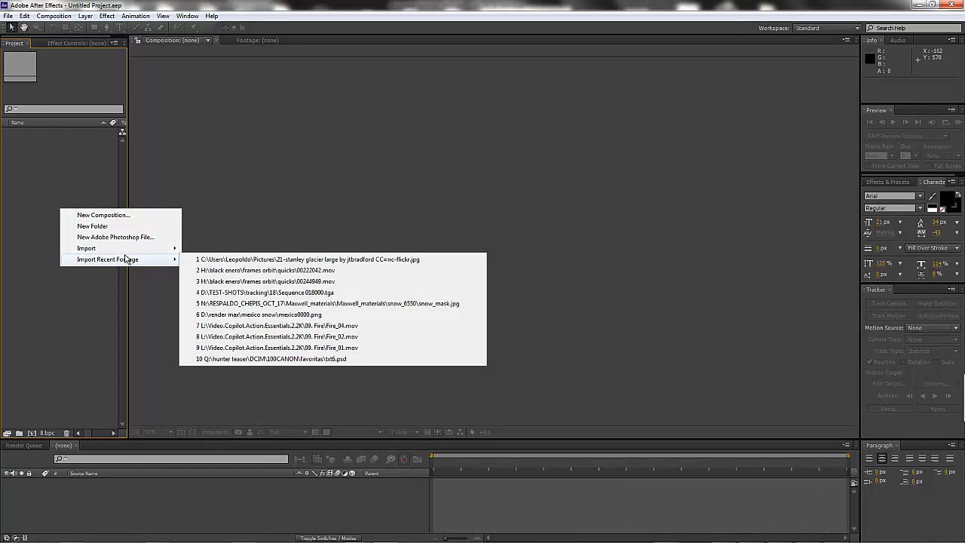
{"action": "left_click", "coordinate": [202, 249]}
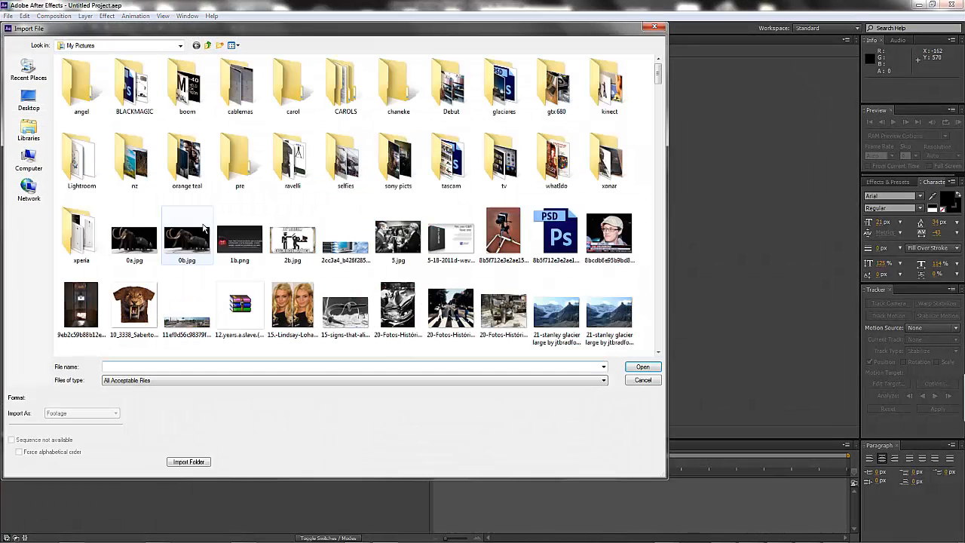
{"action": "left_click", "coordinate": [29, 158]}
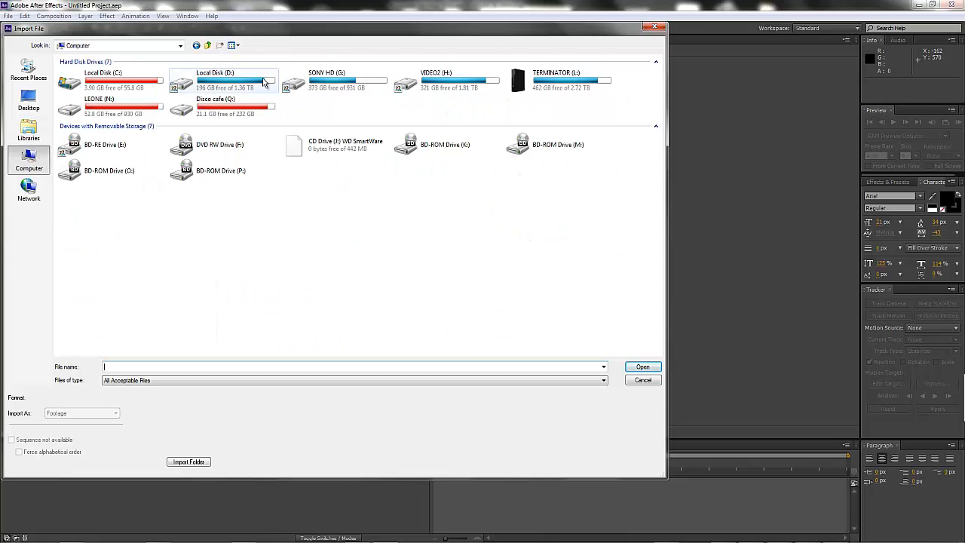
{"action": "double_click", "coordinate": [445, 82]}
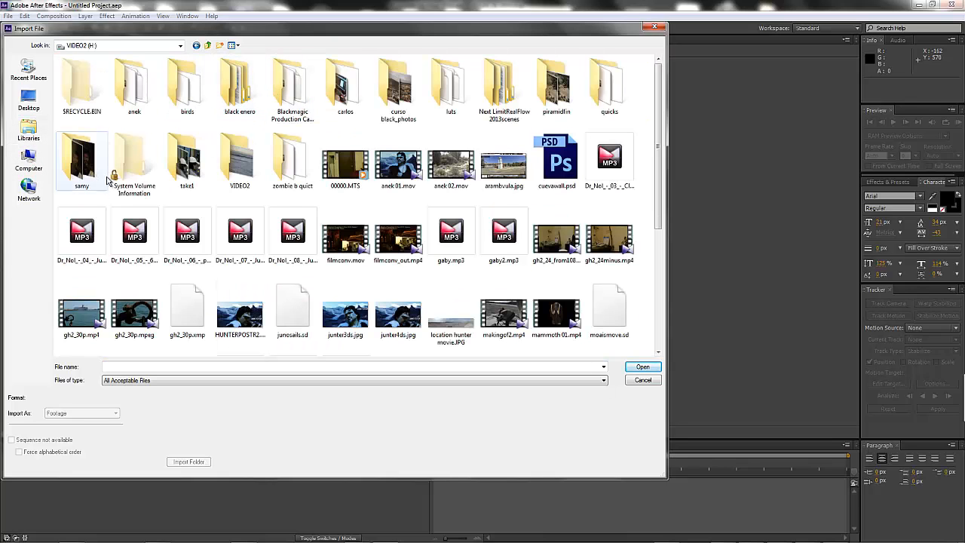
{"action": "double_click", "coordinate": [187, 160]}
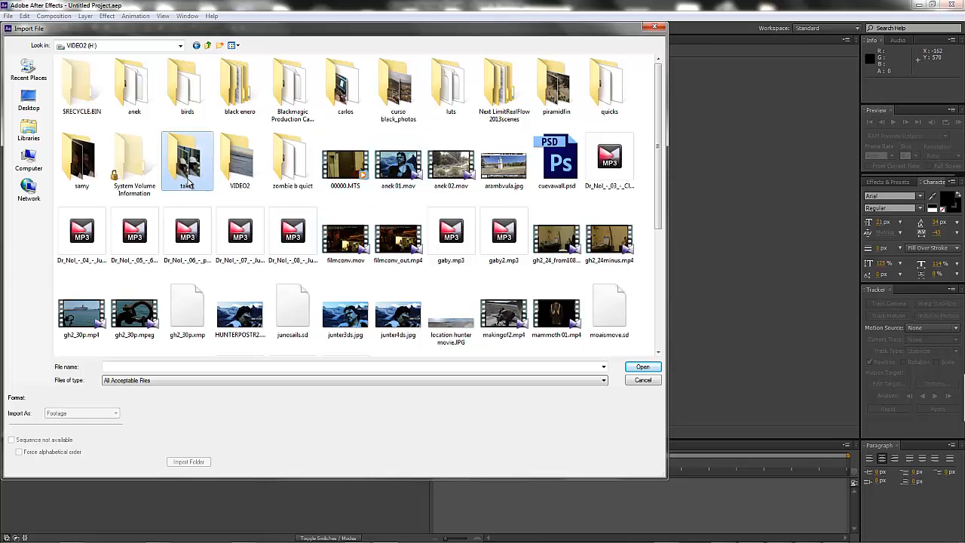
{"action": "left_click", "coordinate": [129, 95]}
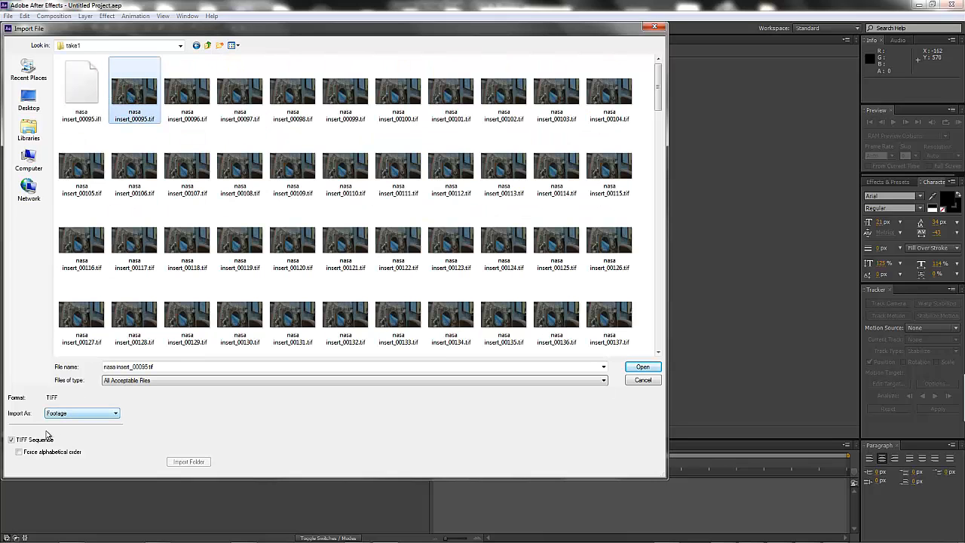
{"action": "left_click", "coordinate": [640, 368]}
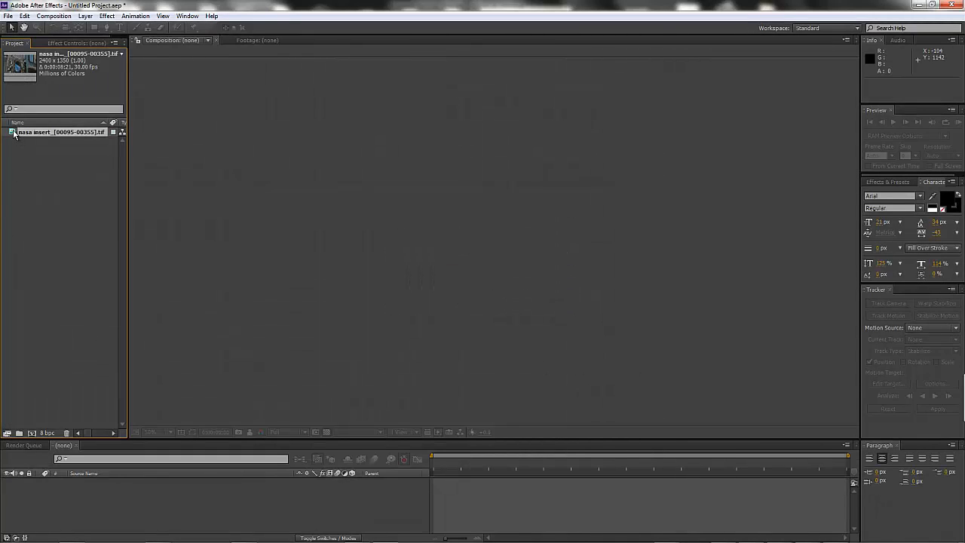
{"action": "left_click_drag", "start_coordinate": [18, 178], "coordinate": [32, 433]}
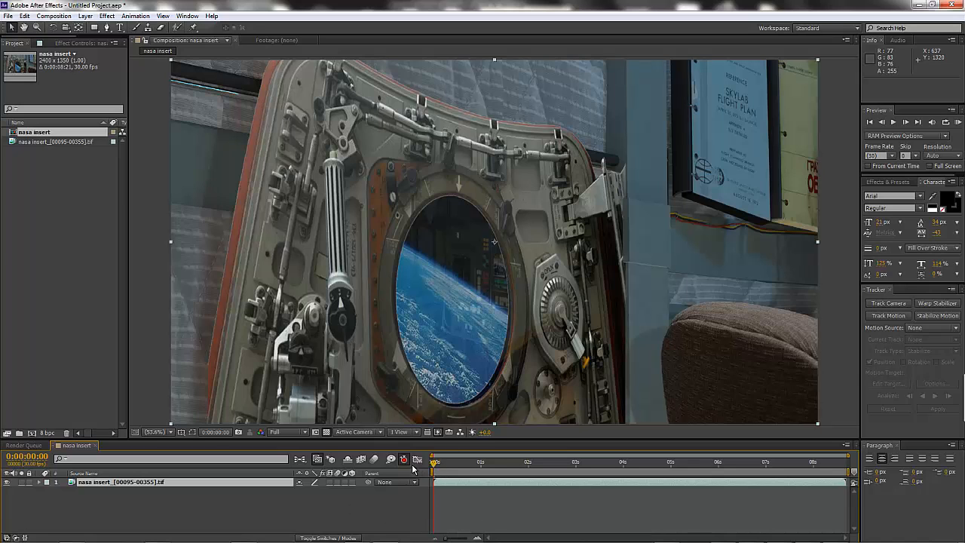
Scrub back and forth through the nasa insert composition to examine the composited spacecraft shot, ending at 0:00:06:17.
{"action": "left_click_drag", "start_coordinate": [434, 466], "coordinate": [807, 464]}
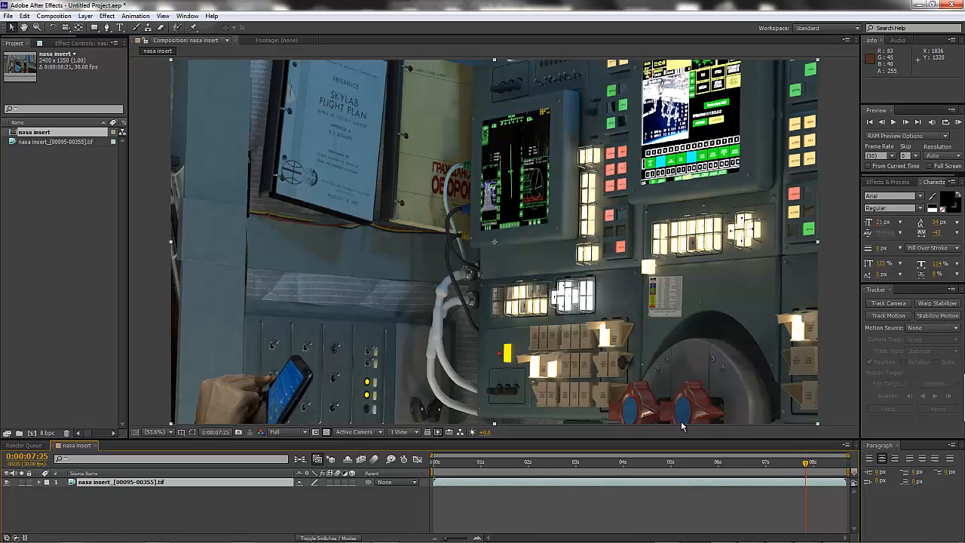
{"action": "left_click_drag", "start_coordinate": [807, 465], "coordinate": [845, 466]}
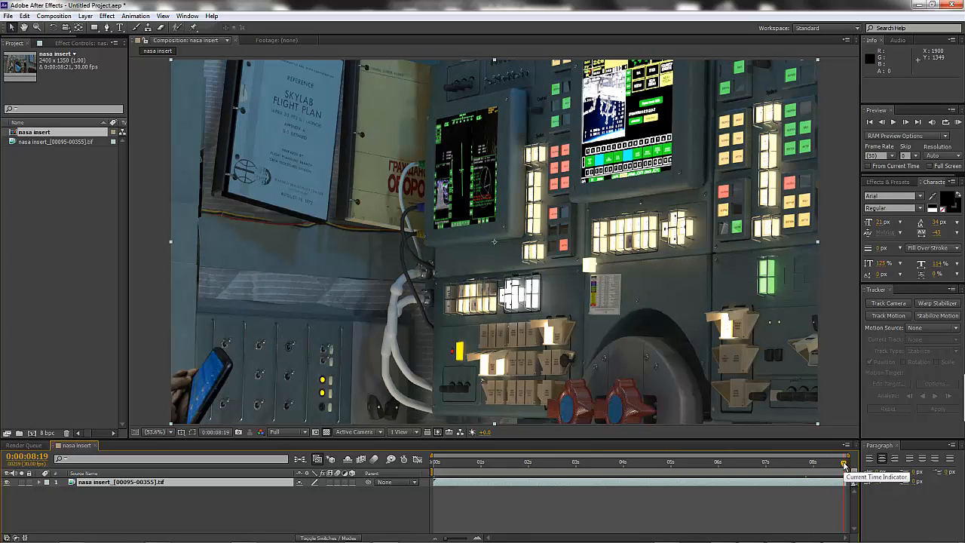
{"action": "left_click_drag", "start_coordinate": [844, 466], "coordinate": [641, 480]}
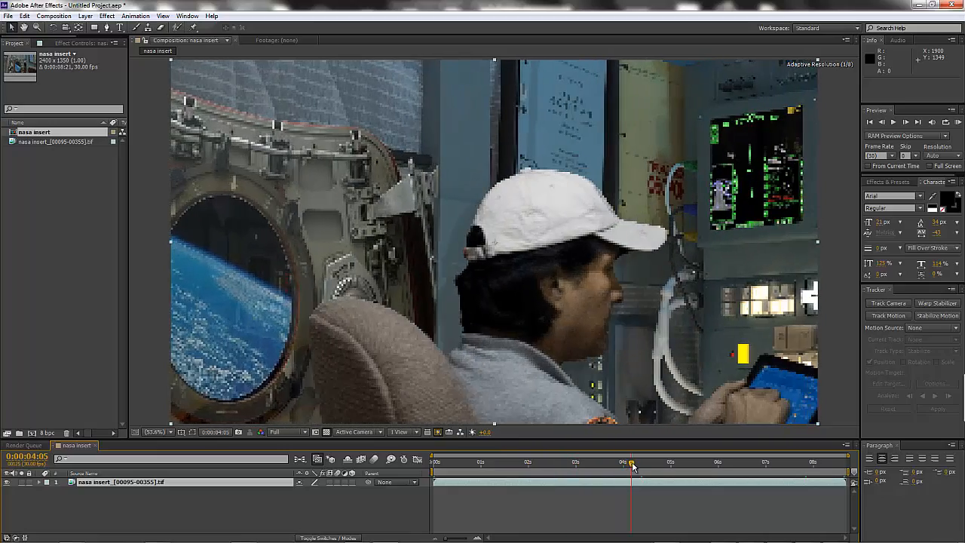
{"action": "left_click_drag", "start_coordinate": [667, 468], "coordinate": [809, 467]}
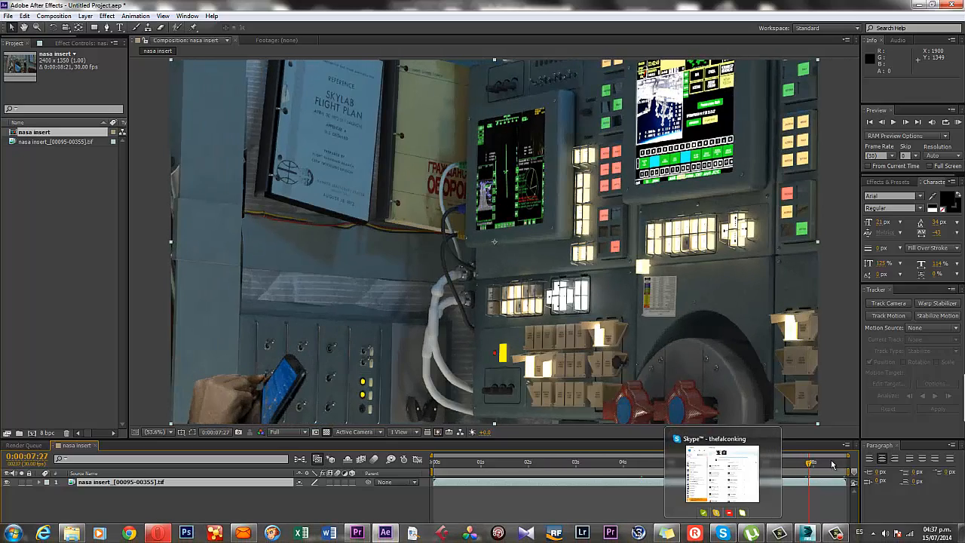
{"action": "left_click_drag", "start_coordinate": [832, 464], "coordinate": [745, 448]}
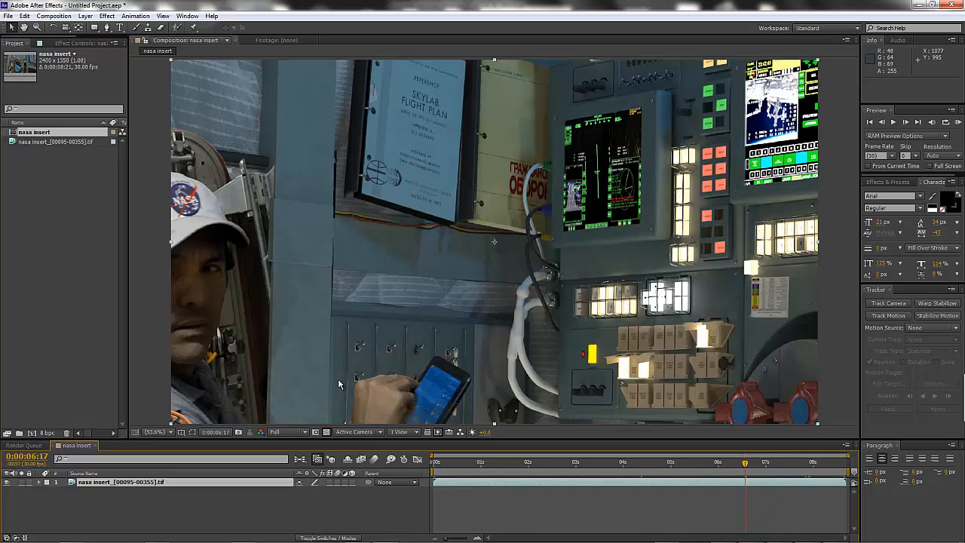
{"action": "mouse_move", "coordinate": [724, 538]}
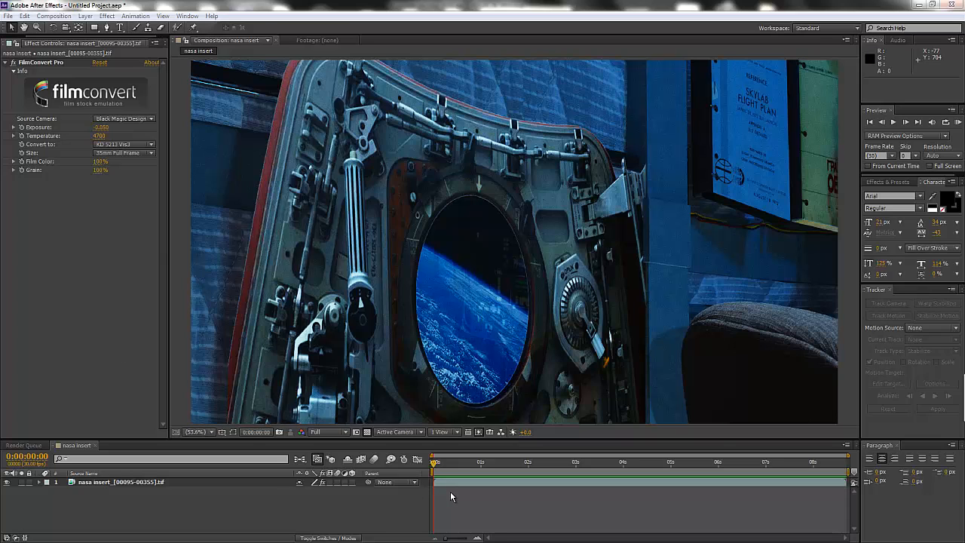
Play a RAM preview of the FilmConvert Pro-graded nasa insert composition from 0:00:00:00.
{"action": "key", "text": "KP_0"}
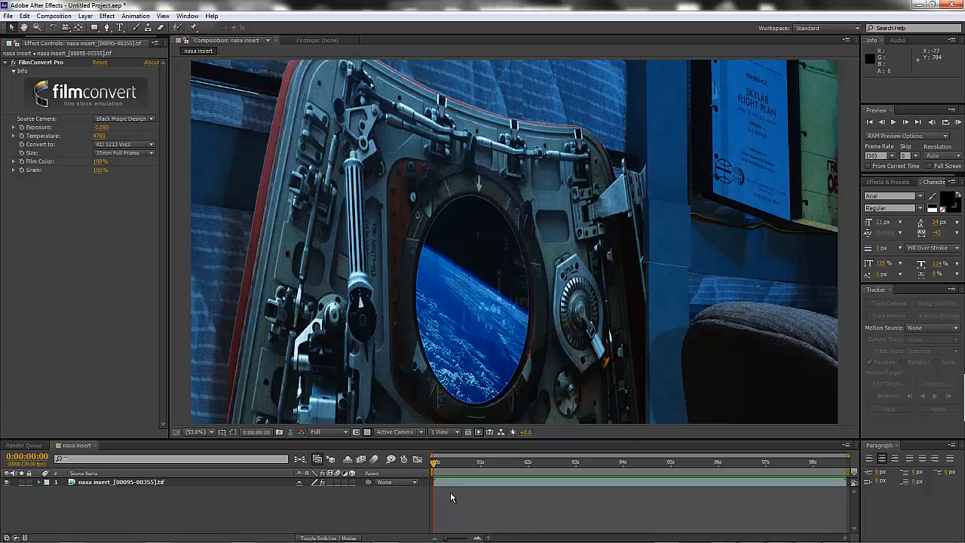